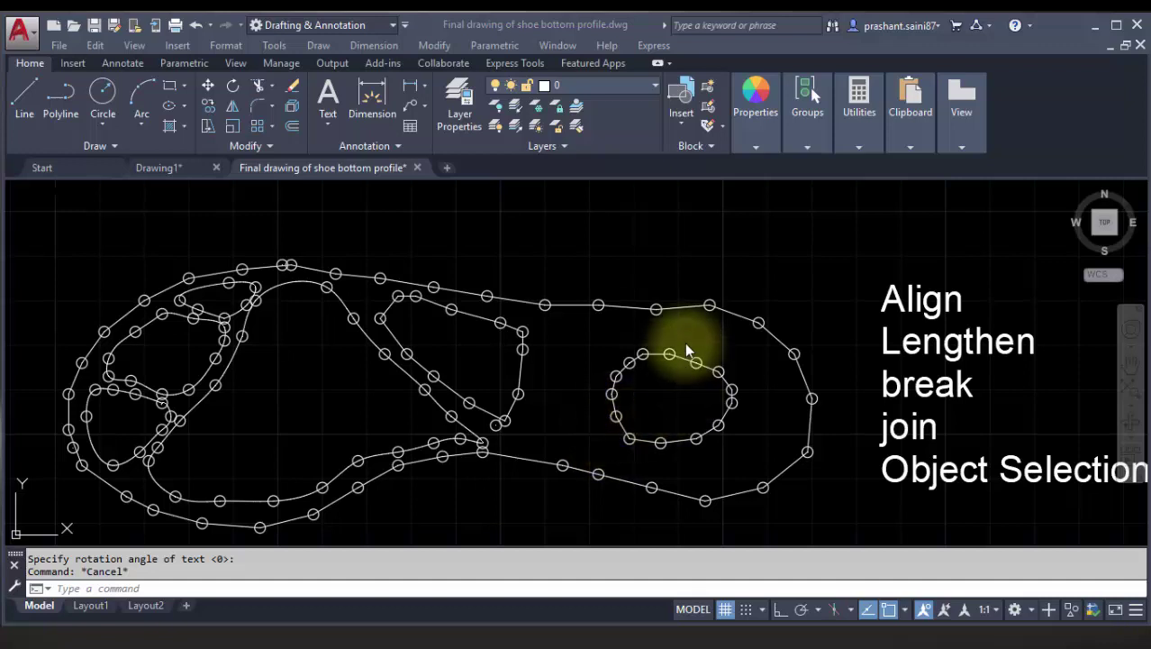
# Draw a square with the Rectangle tool above the shoe-sole profile.
pyautogui.scroll(-2, 397, 369)
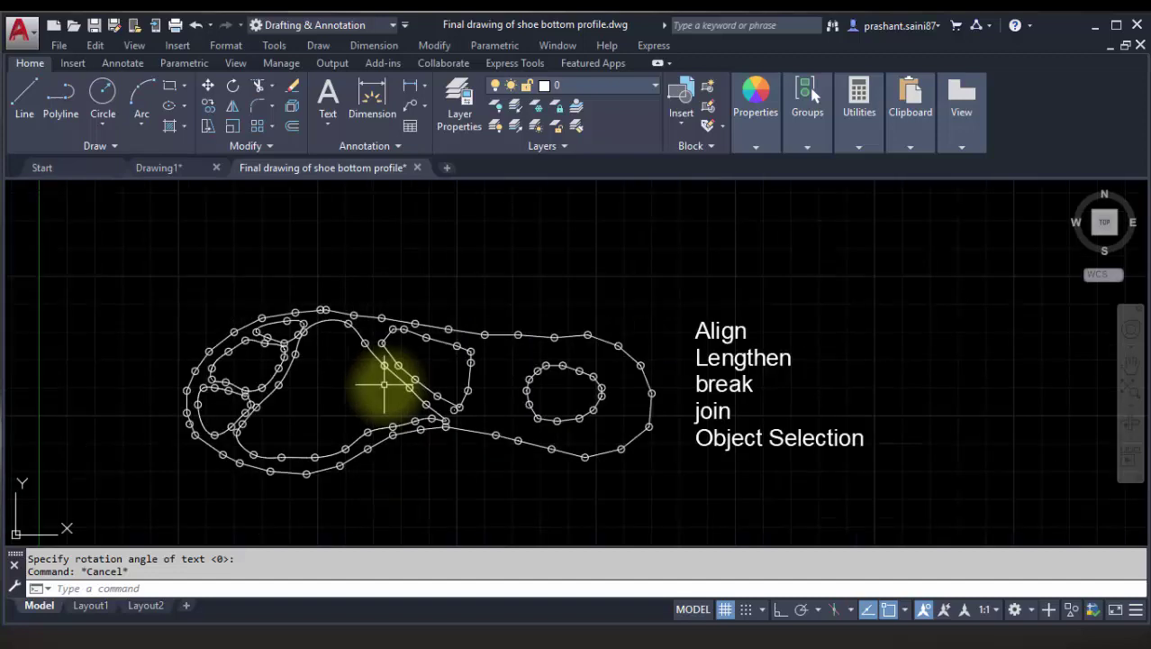
pyautogui.scroll(3, 623, 504)
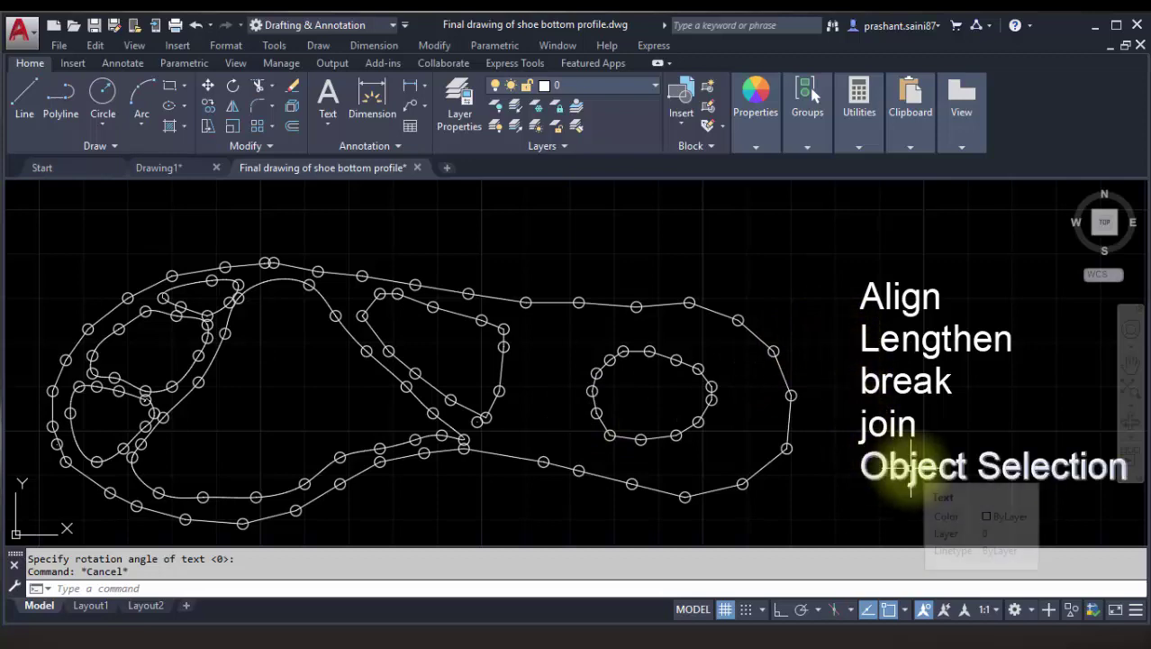
pyautogui.scroll(2, 565, 363)
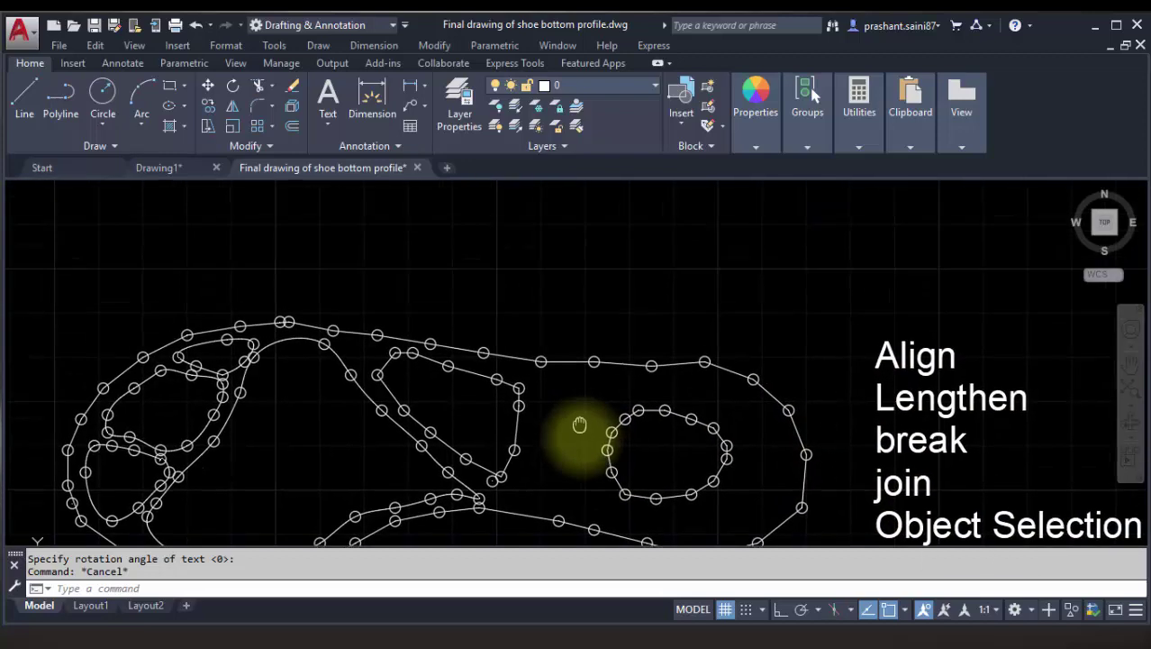
pyautogui.scroll(1, 578, 424)
pyautogui.moveTo(476, 335); pyautogui.dragTo(503, 372, button='middle')
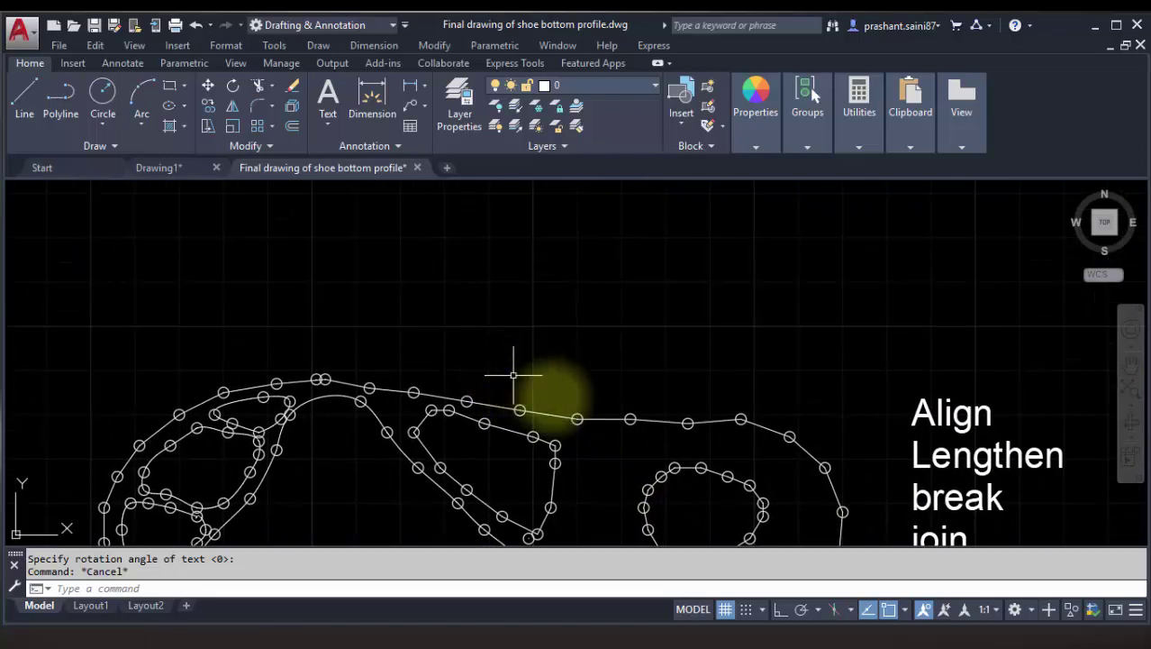
pyautogui.moveTo(679, 432); pyautogui.dragTo(654, 421, button='middle')
pyautogui.moveTo(382, 341); pyautogui.dragTo(396, 378, button='middle')
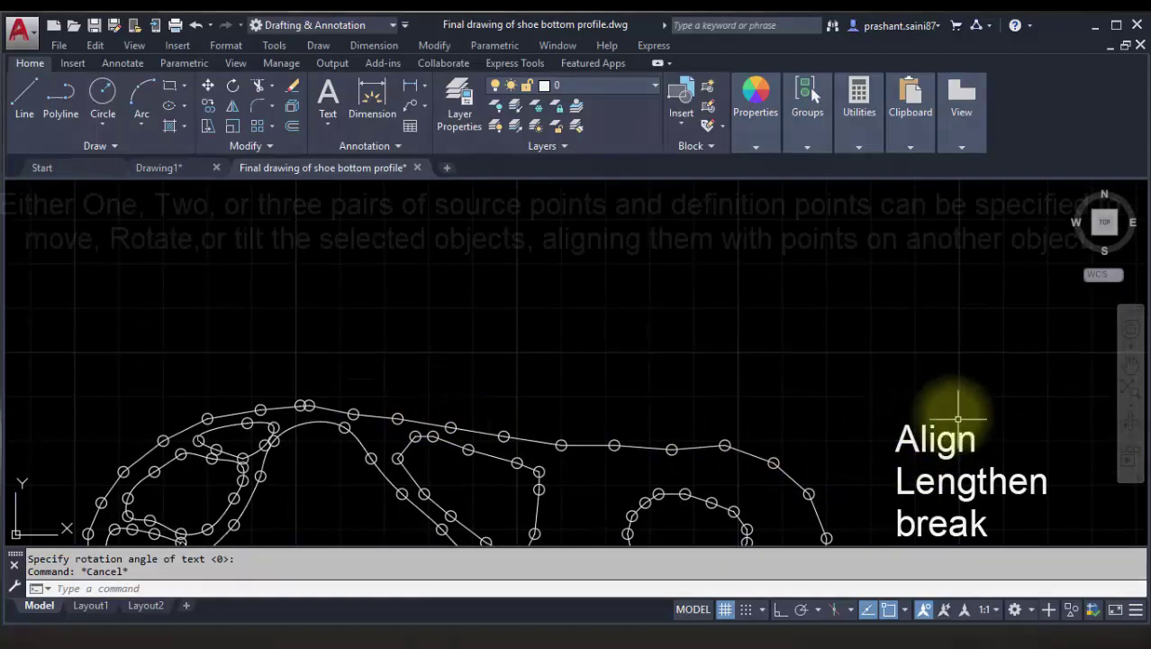
pyautogui.moveTo(488, 322); pyautogui.dragTo(495, 334, button='middle')
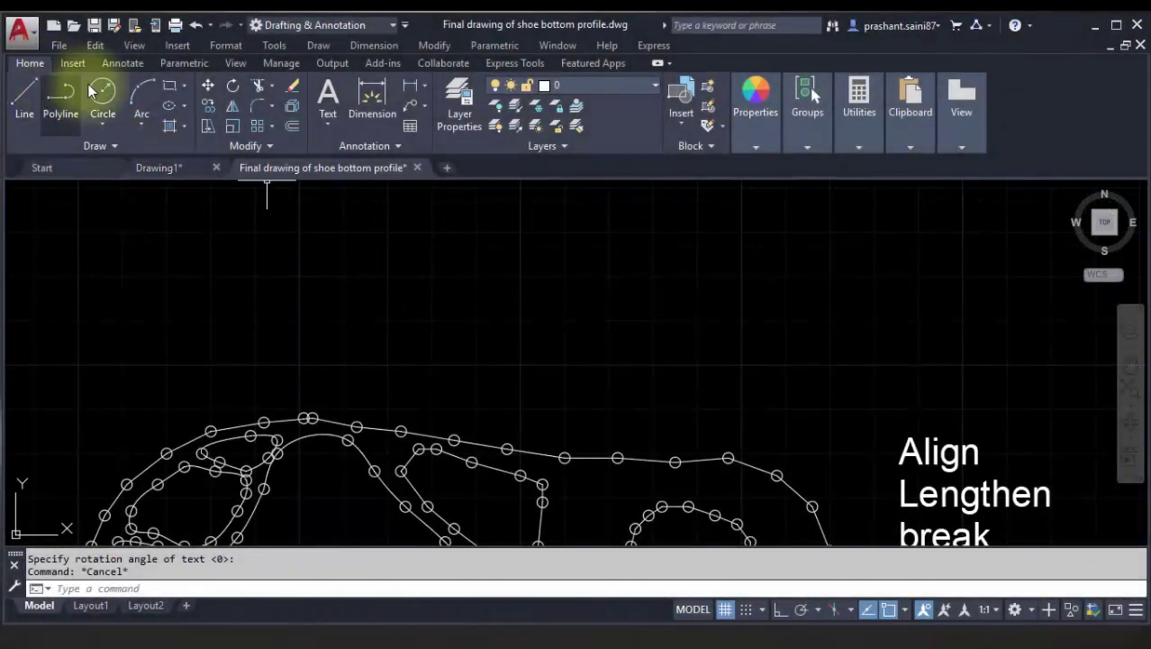
pyautogui.click(175, 90)
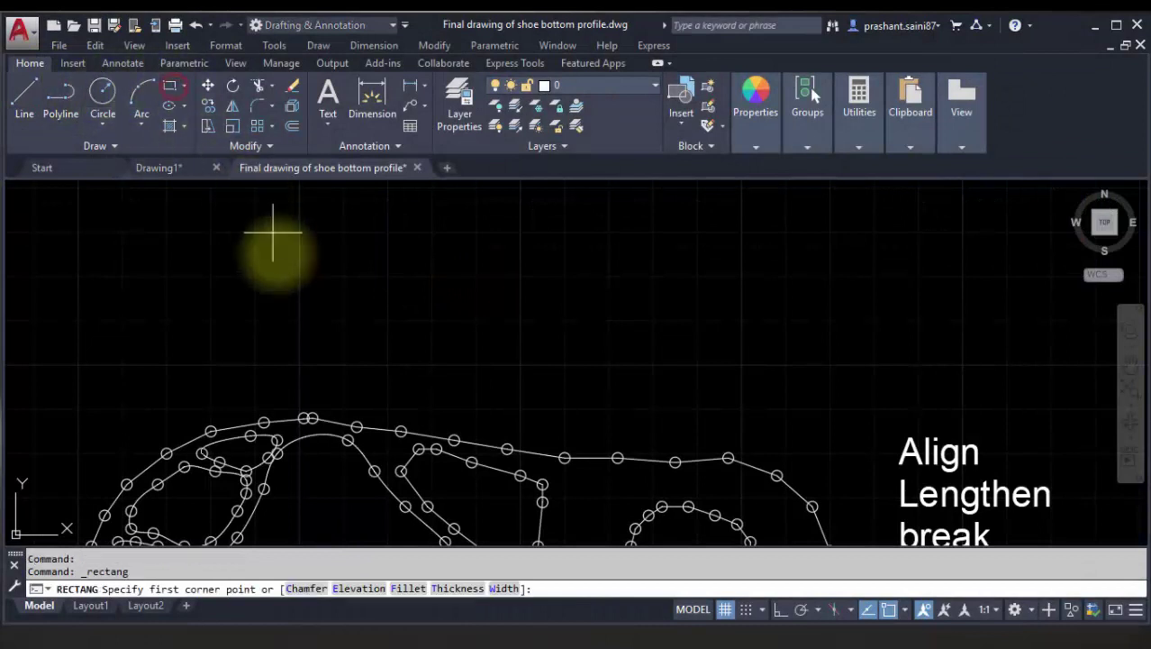
pyautogui.click(235, 271)
pyautogui.click(343, 386)
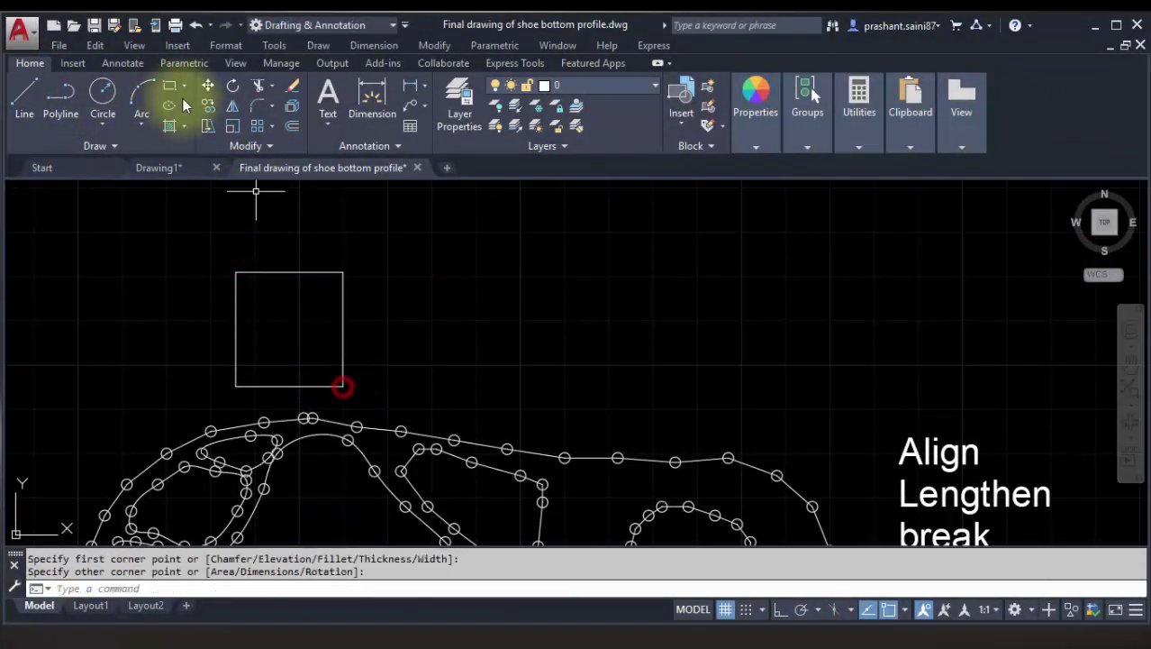
# Draw a wider rectangle to the right of the square.
pyautogui.click(168, 85)
pyautogui.click(561, 301)
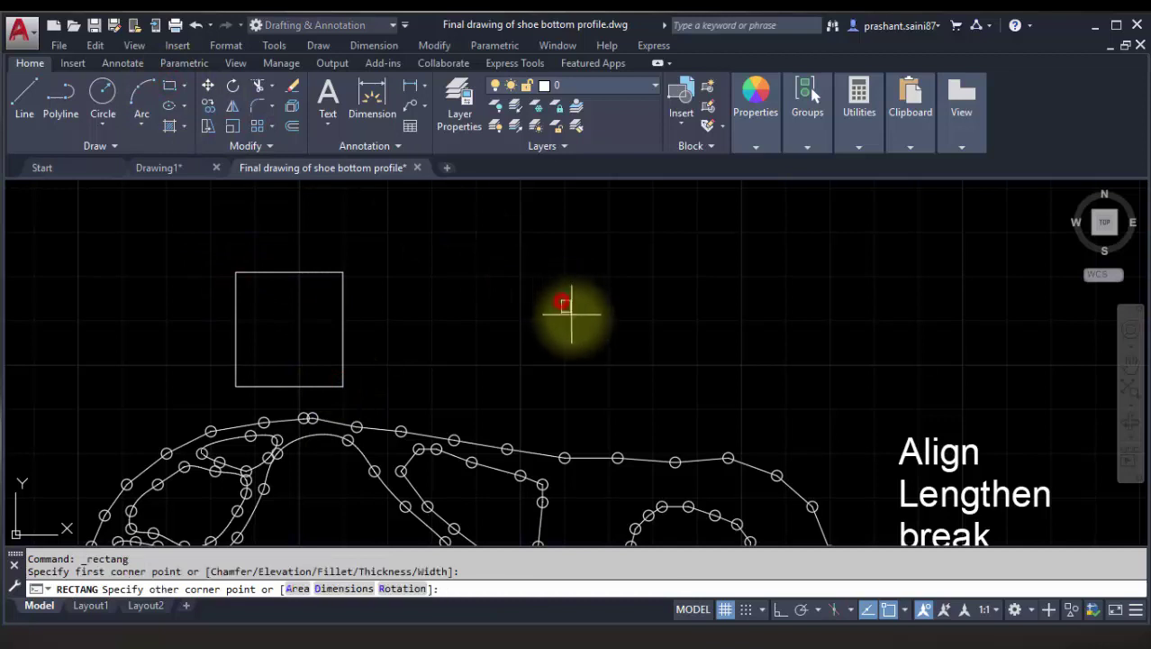
pyautogui.click(714, 351)
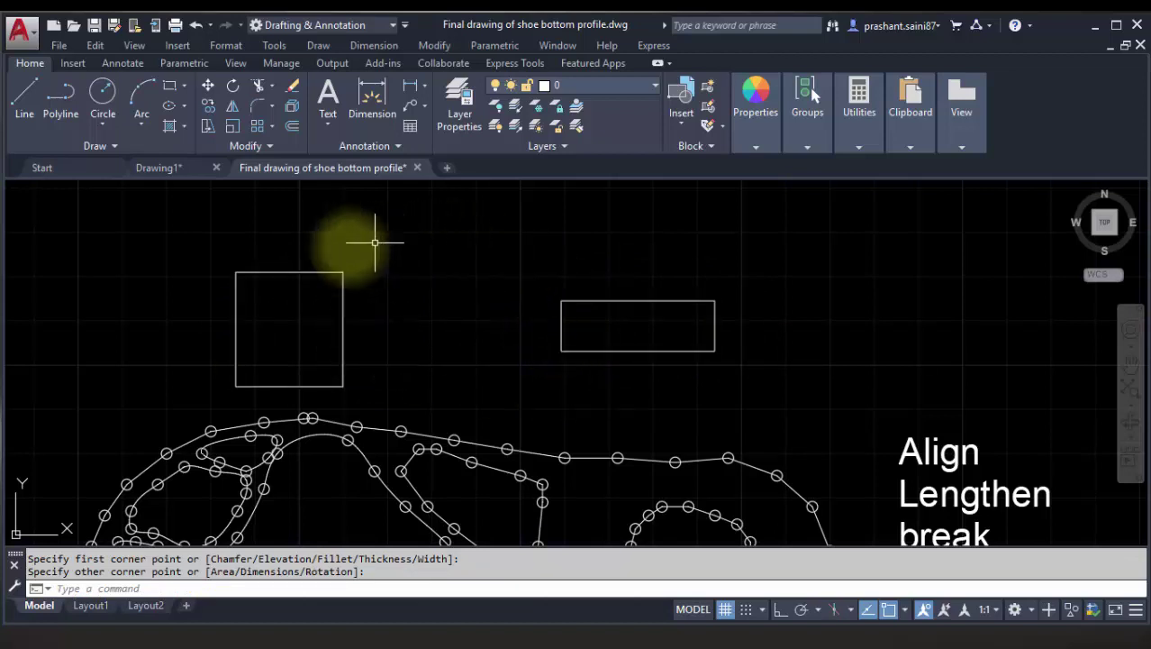
# Start the ALIGN command from the autocomplete list.
pyautogui.moveTo(620, 337); pyautogui.dragTo(638, 348, button='middle')
pyautogui.write('a')
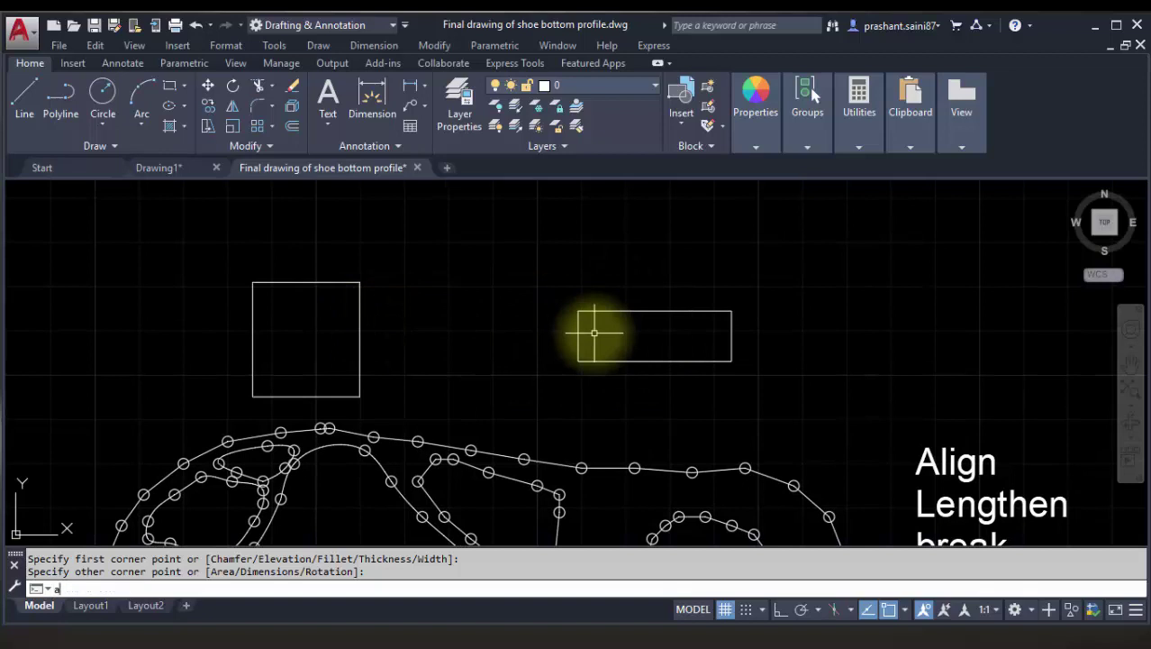
pyautogui.write('li')
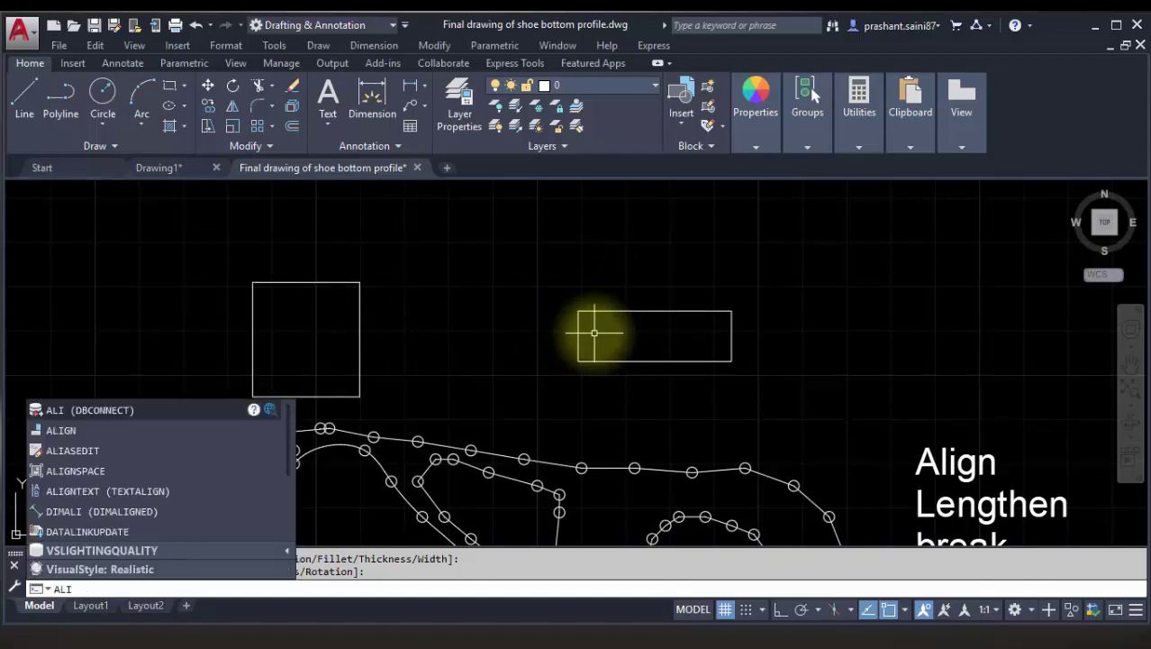
pyautogui.write('g')
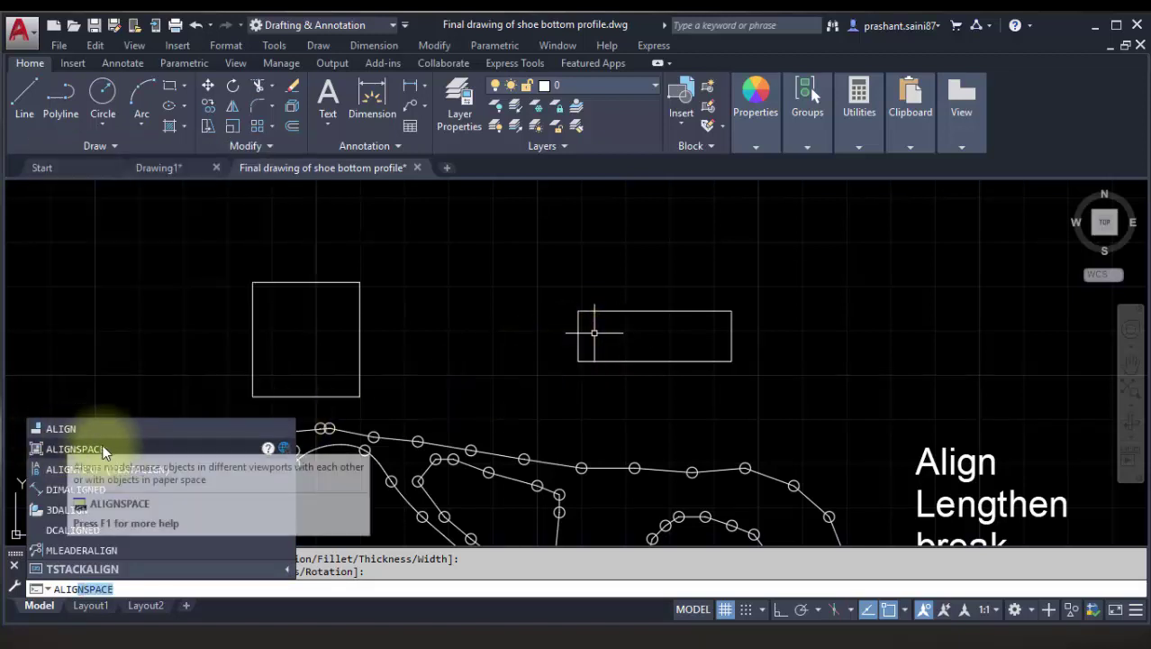
pyautogui.click(73, 431)
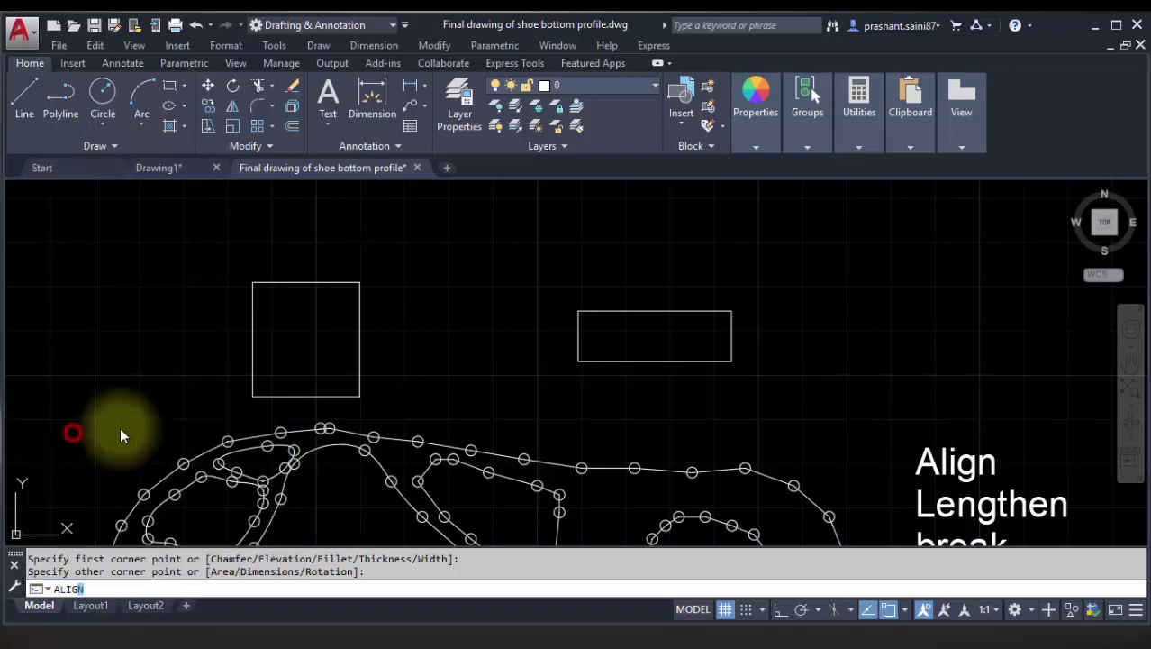
# Align the wide rectangle's left-edge midpoint to the square's right-edge midpoint.
pyautogui.click(757, 410)
pyautogui.click(521, 262)
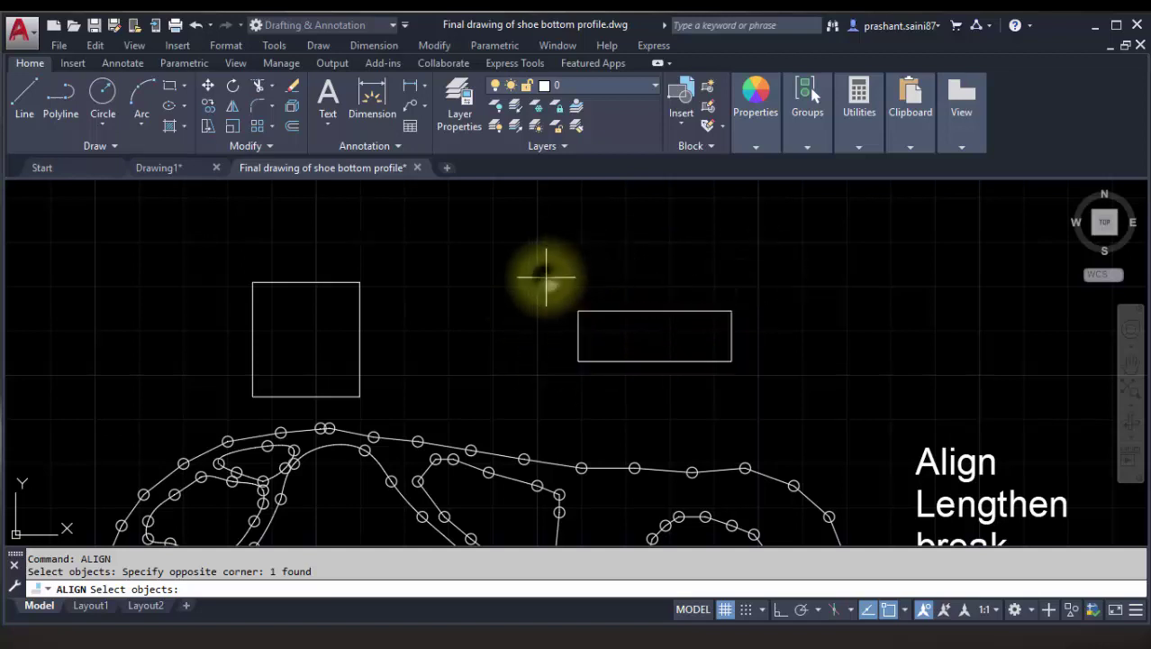
pyautogui.press('Return')
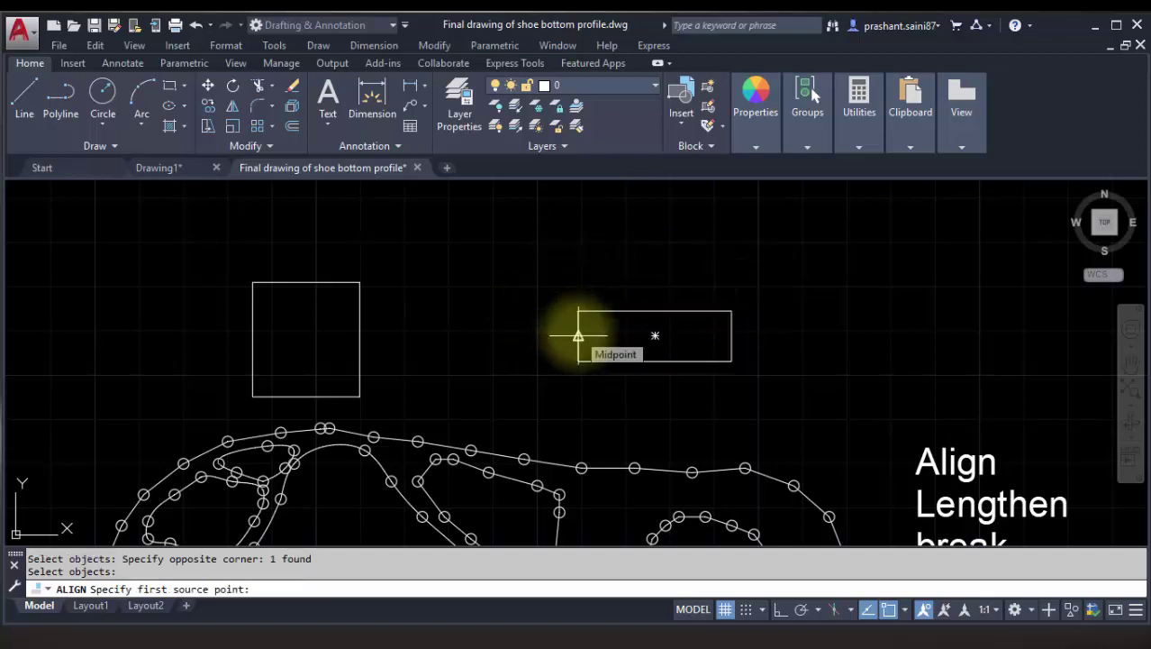
pyautogui.click(577, 335)
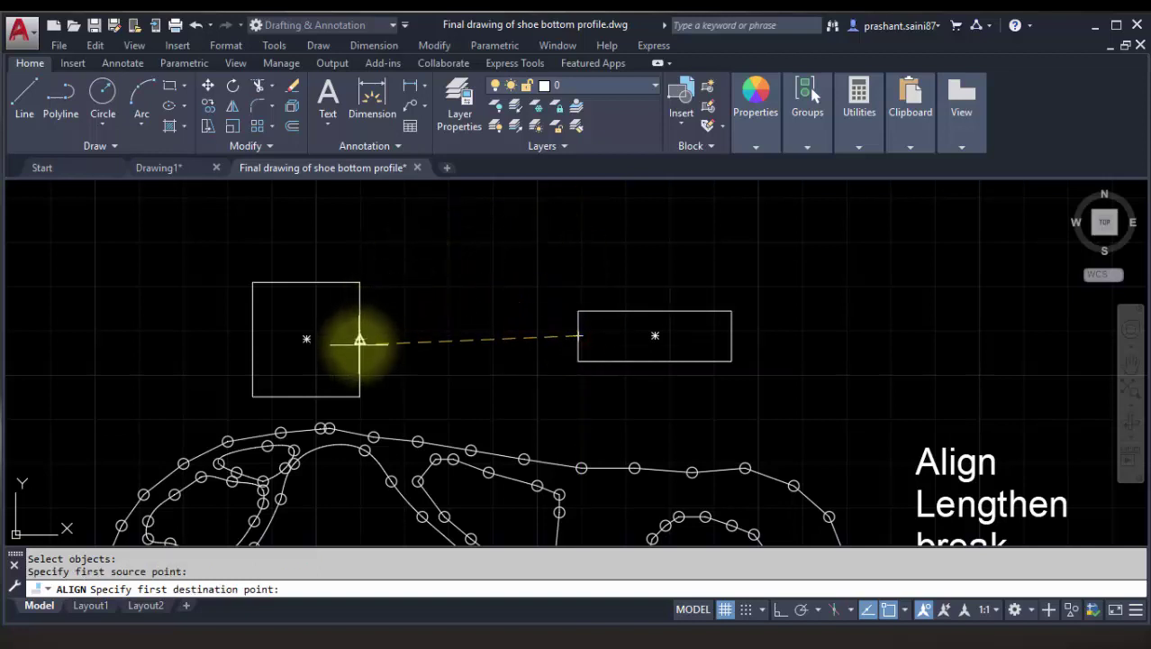
pyautogui.click(358, 341)
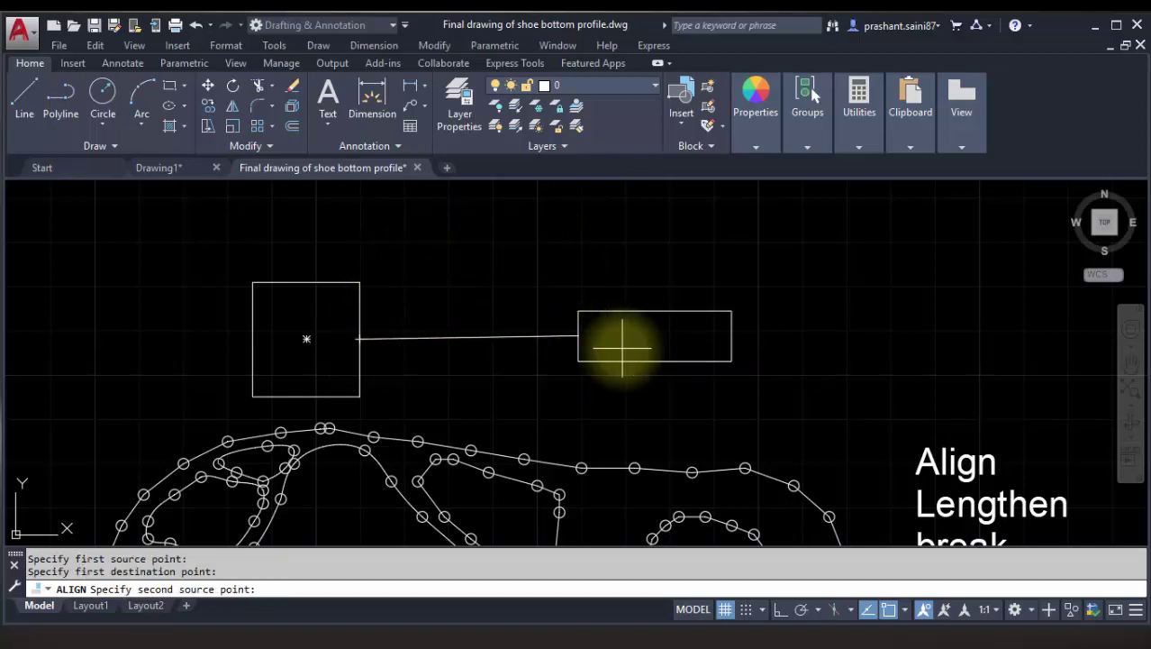
pyautogui.press('Return')
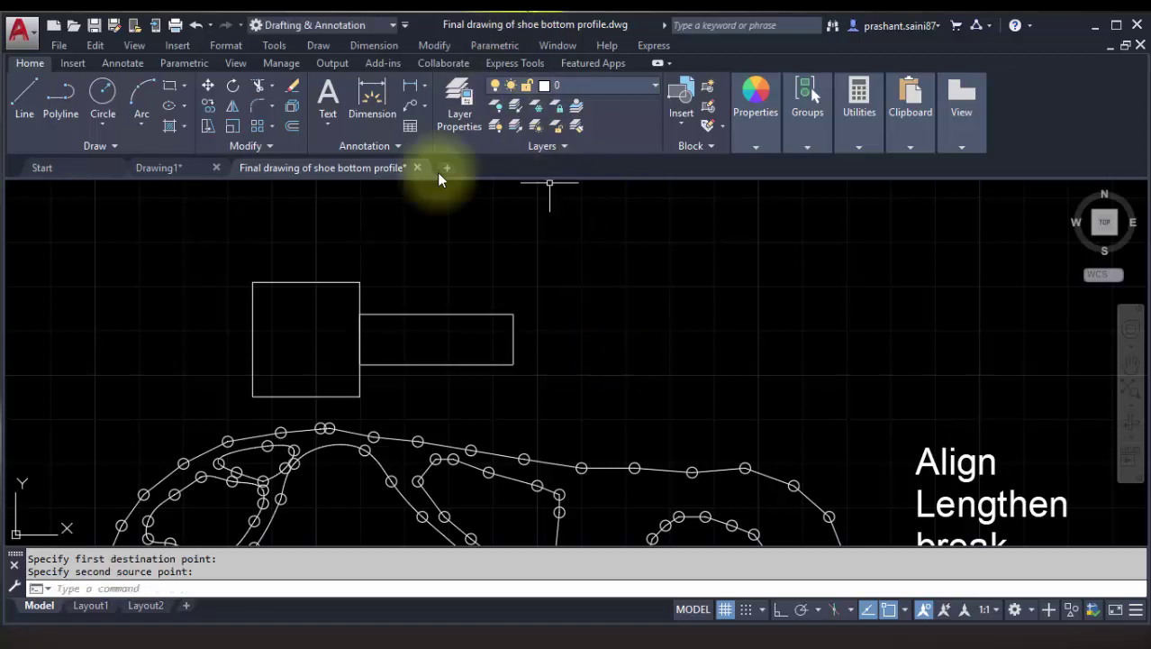
pyautogui.moveTo(466, 320); pyautogui.dragTo(591, 326, button='middle')
pyautogui.moveTo(742, 343); pyautogui.dragTo(719, 365, button='middle')
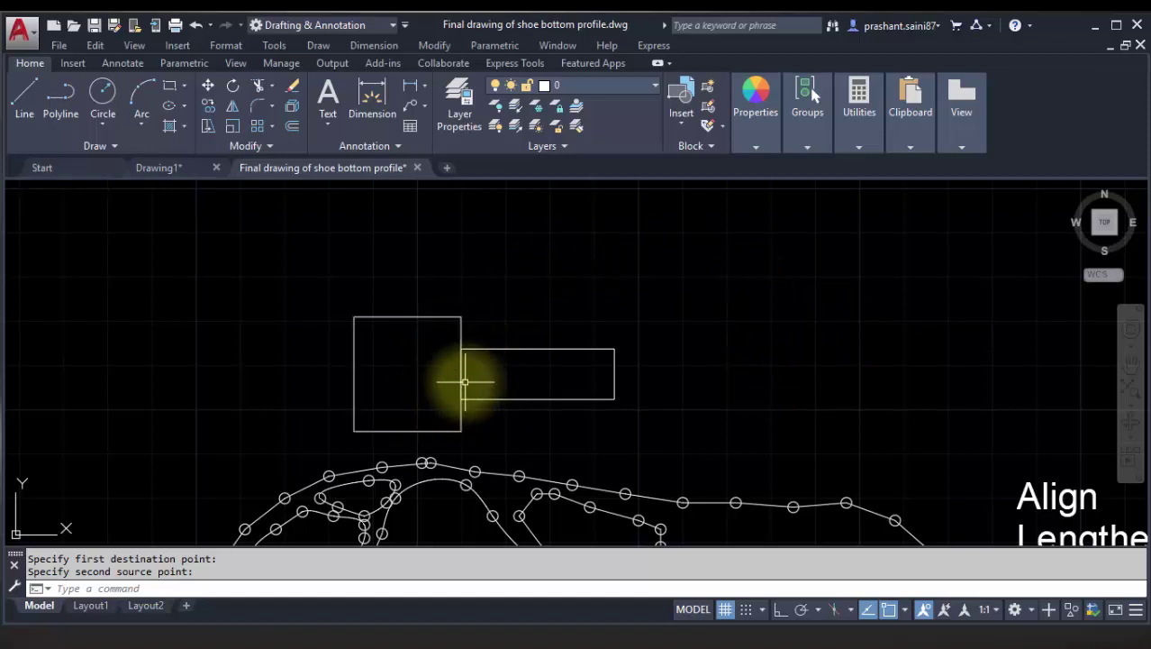
pyautogui.moveTo(571, 408); pyautogui.dragTo(516, 390, button='middle')
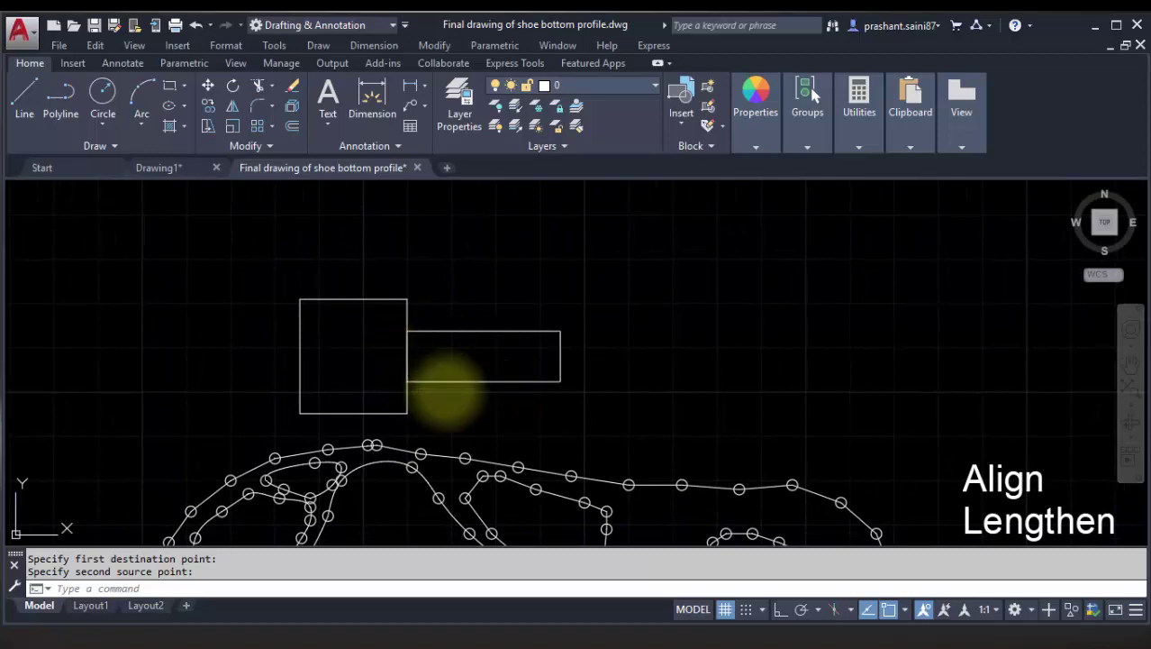
pyautogui.moveTo(445, 391)
pyautogui.mouseDown(button='middle')
pyautogui.moveTo(401, 347)
pyautogui.moveTo(395, 298)
pyautogui.mouseUp(button='middle')
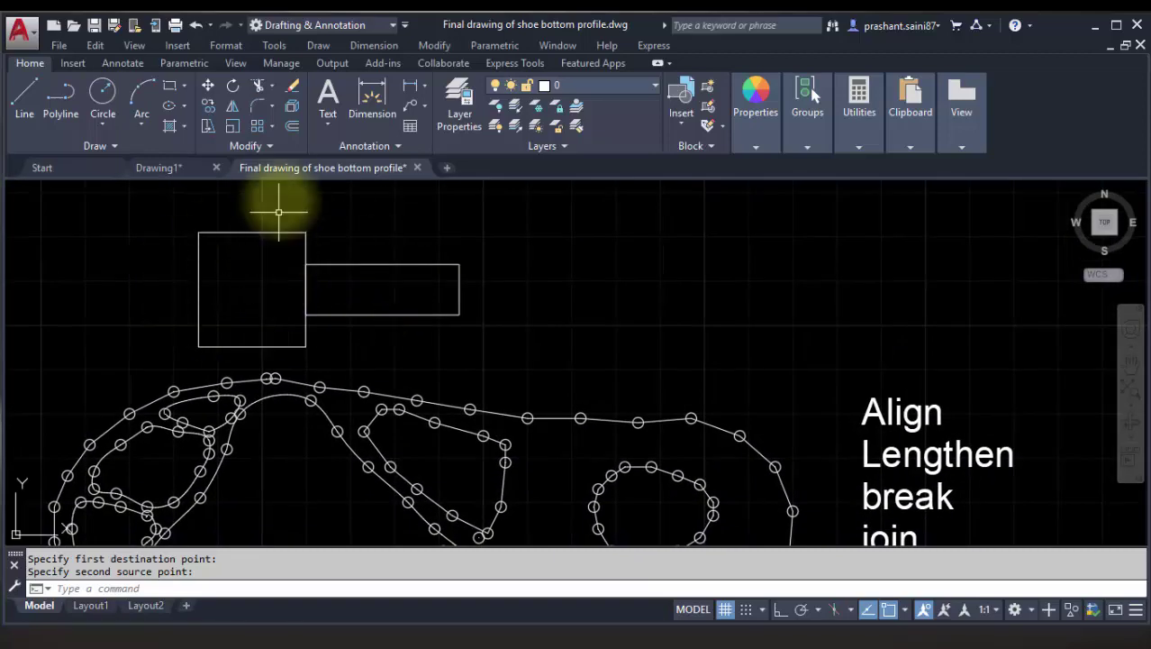
# Expand the extra Modify commands and view the Align command's description.
pyautogui.click(263, 143)
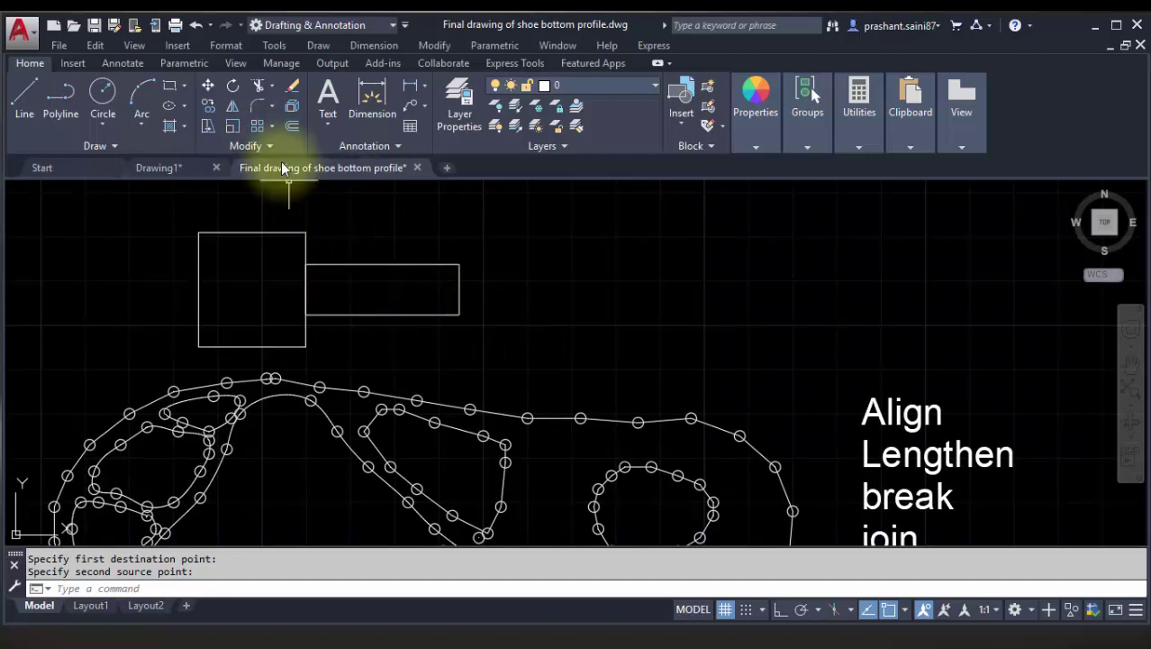
pyautogui.click(261, 146)
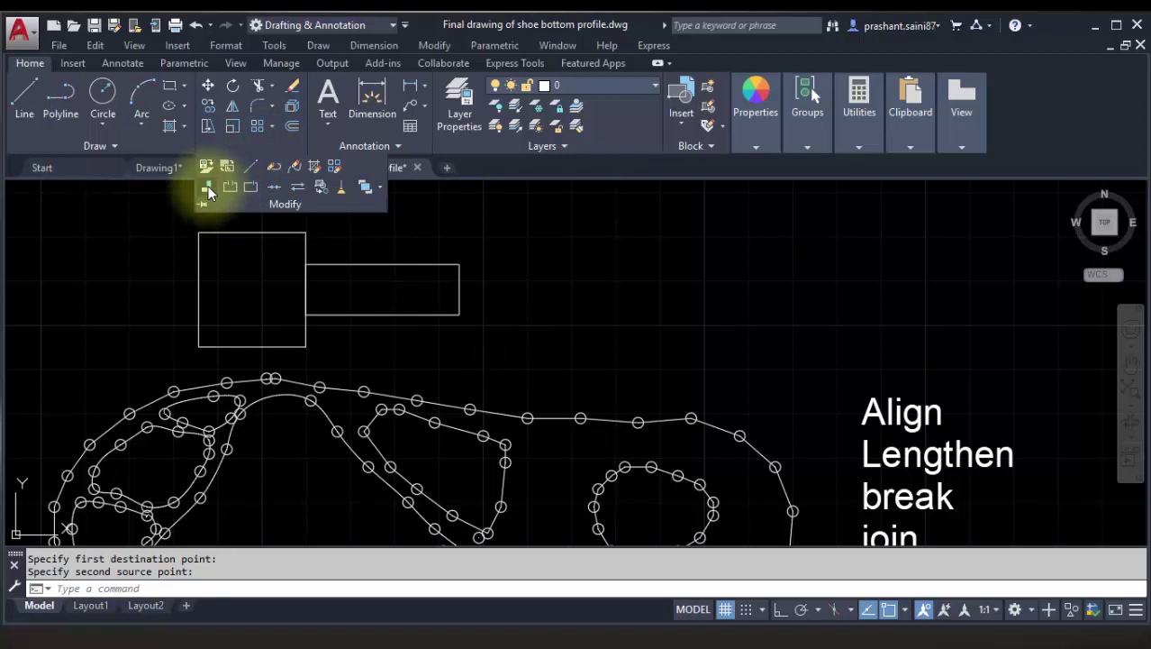
pyautogui.click(207, 189)
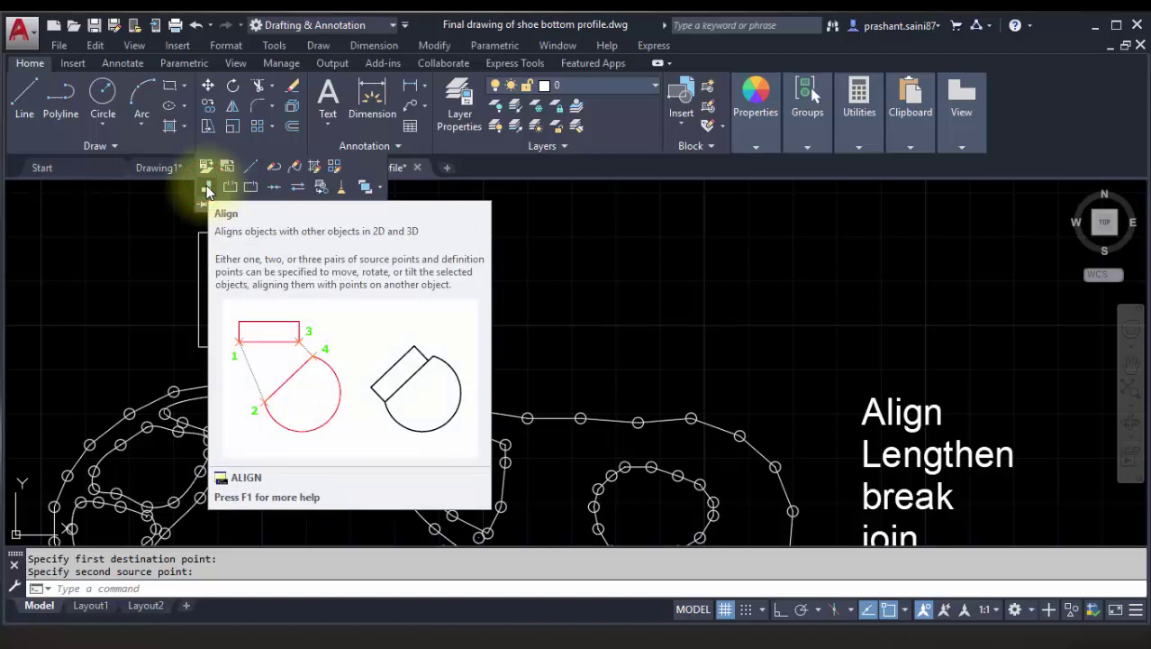
# Window-select the joined shapes, pan to free space above, and start RECTANG.
pyautogui.click(522, 296)
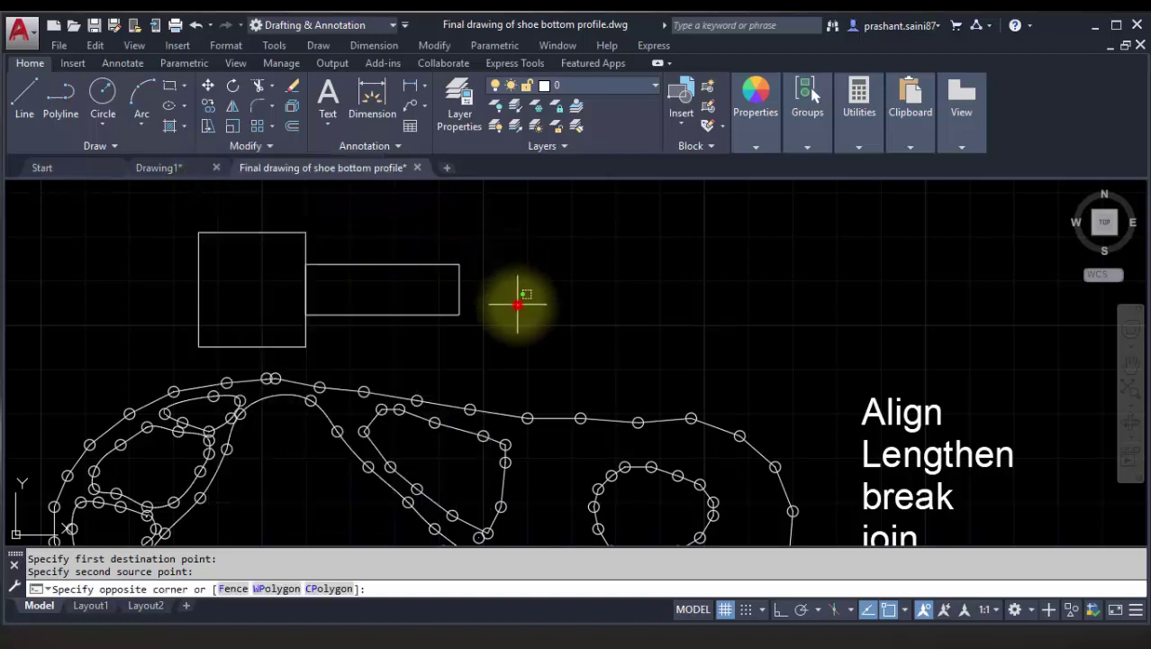
pyautogui.moveTo(470, 255); pyautogui.dragTo(487, 307, button='middle')
pyautogui.click(504, 283)
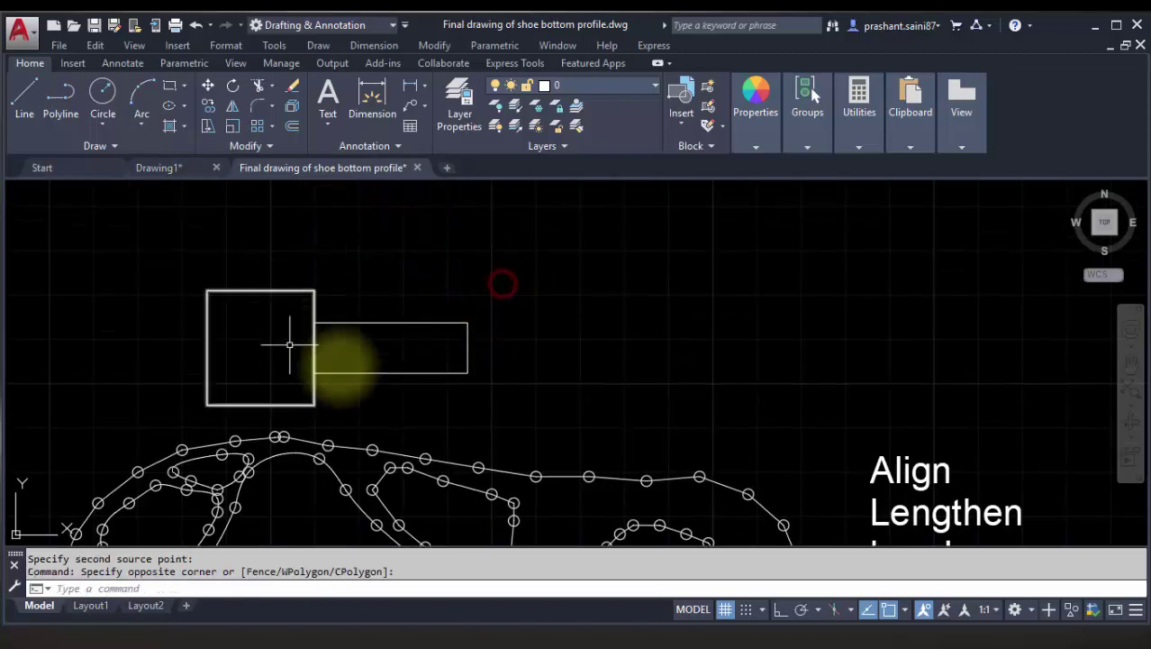
pyautogui.moveTo(347, 347); pyautogui.dragTo(348, 331, button='middle')
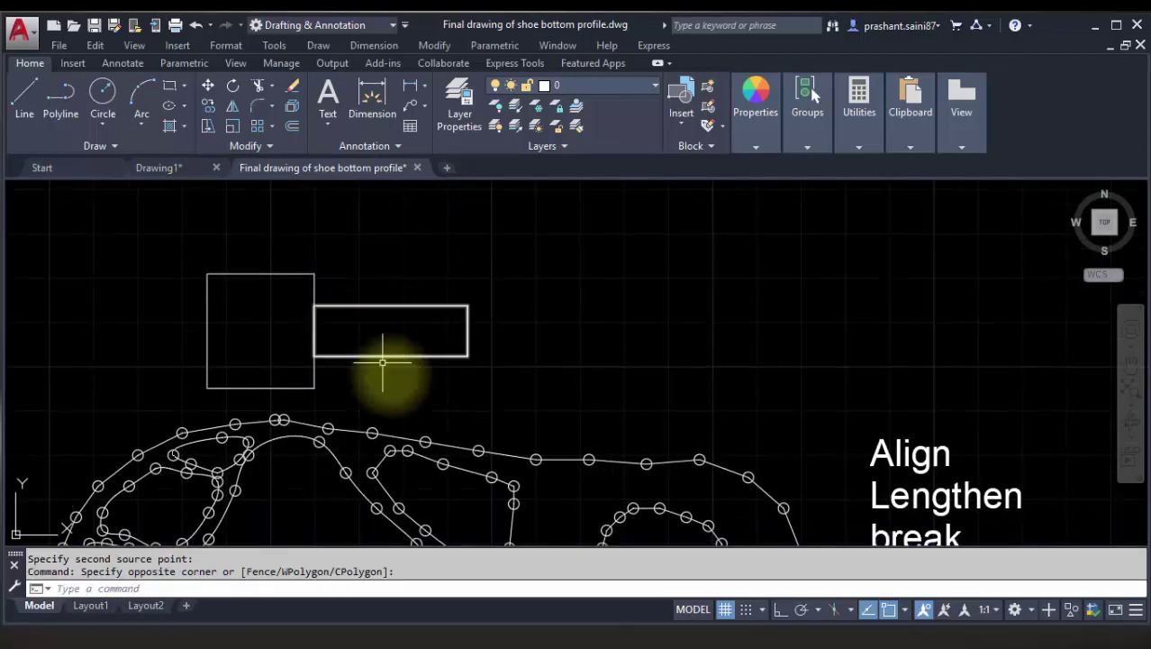
pyautogui.moveTo(388, 342); pyautogui.dragTo(429, 361, button='middle')
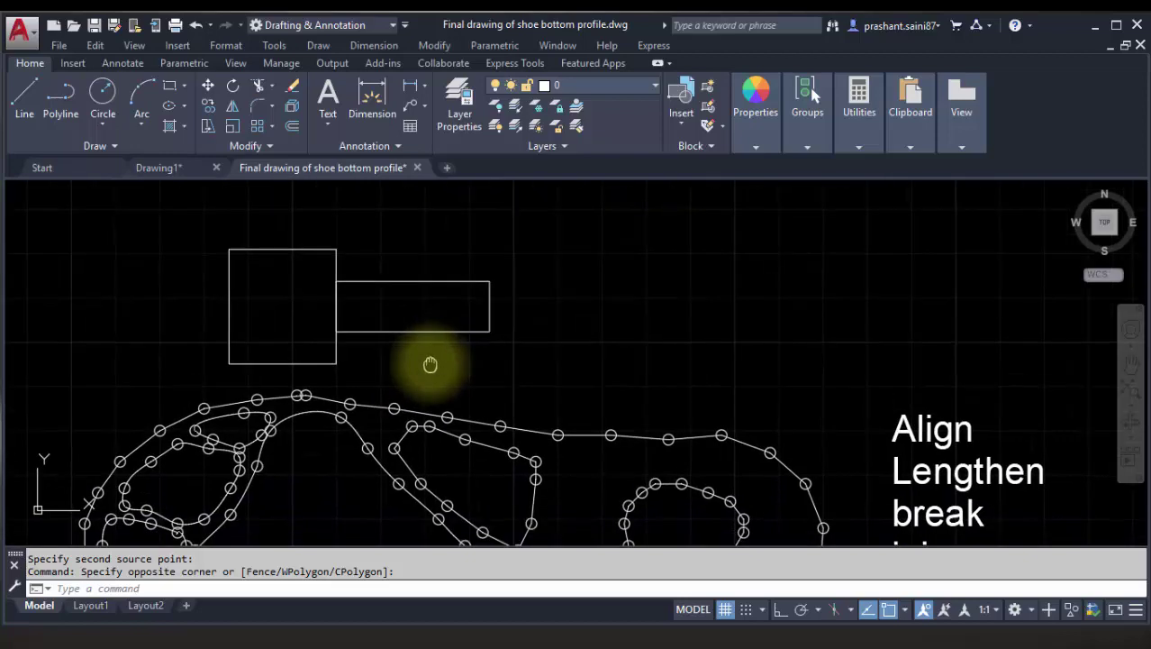
pyautogui.moveTo(545, 399); pyautogui.dragTo(481, 399, button='middle')
pyautogui.moveTo(631, 462)
pyautogui.mouseDown(button='middle')
pyautogui.moveTo(571, 432)
pyautogui.moveTo(585, 471)
pyautogui.mouseUp(button='middle')
pyautogui.moveTo(310, 250); pyautogui.dragTo(328, 329, button='middle')
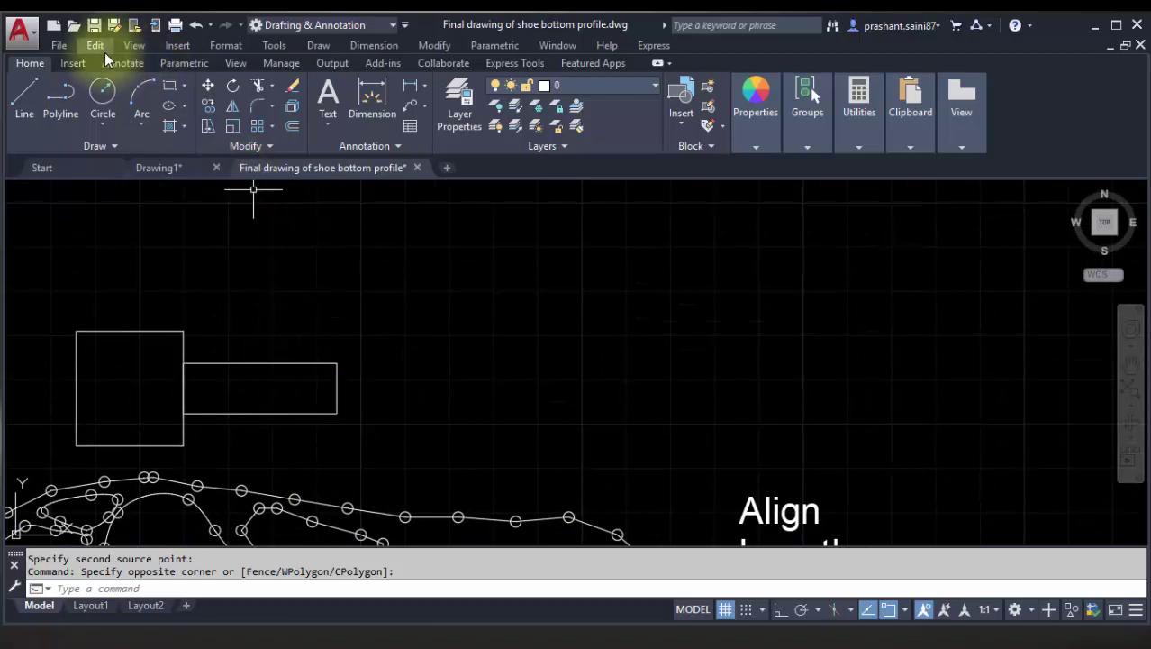
pyautogui.click(169, 90)
# Cancel the new rectangle and undo twice to separate the two rectangles.
pyautogui.moveTo(314, 277); pyautogui.dragTo(265, 313, button='middle')
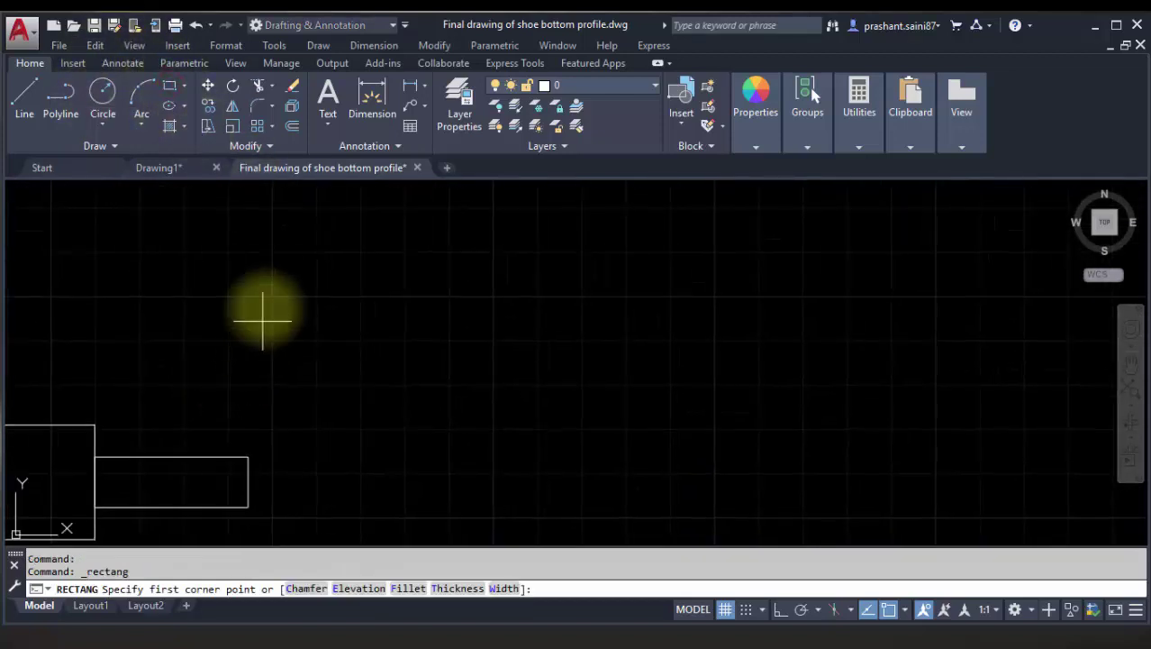
pyautogui.click(256, 262)
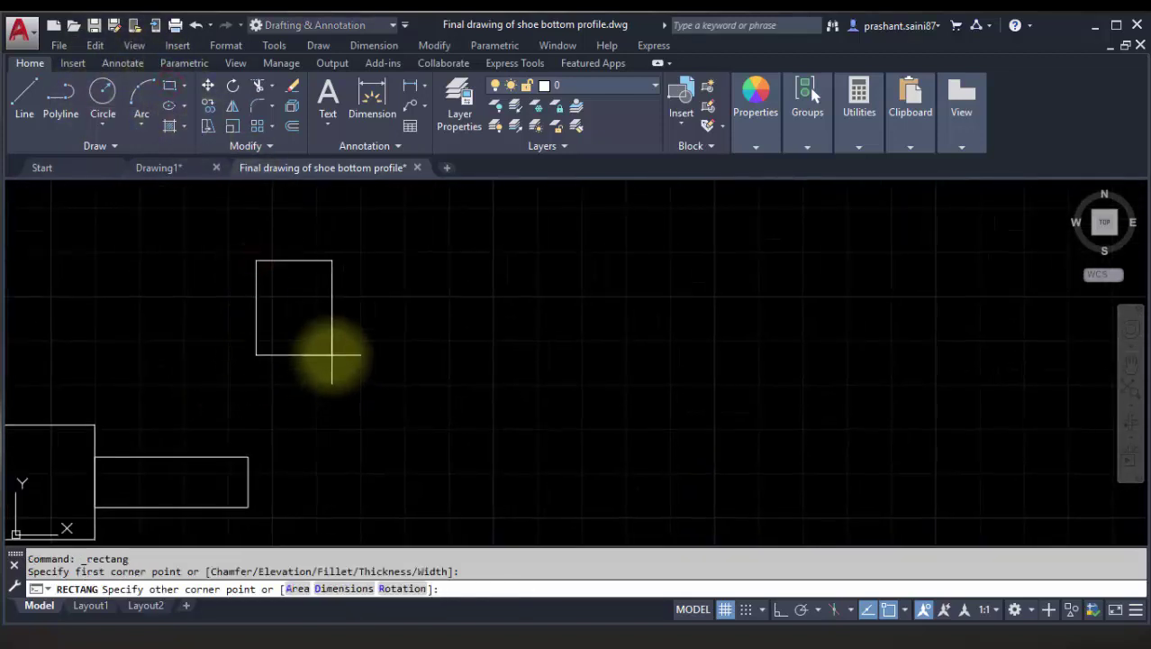
pyautogui.press('Escape')
pyautogui.hotkey('ctrl', 'z')
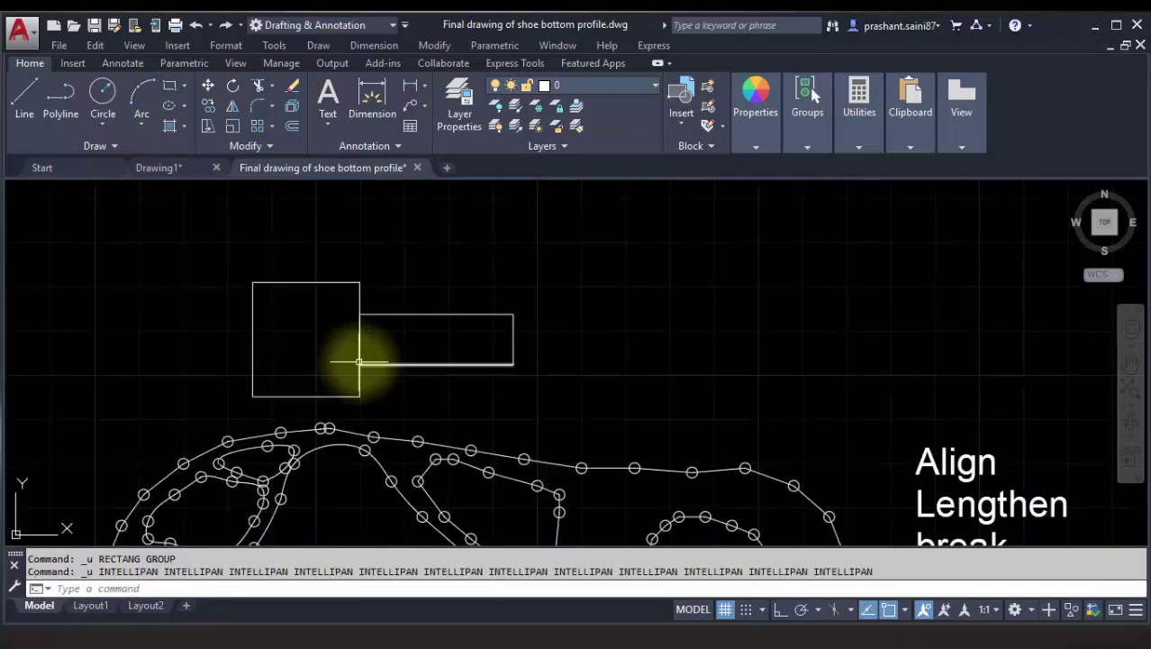
pyautogui.hotkey('ctrl', 'z')
# Rotate the narrow rectangle 10 degrees about its lower-left corner.
pyautogui.click(712, 396)
pyautogui.click(606, 299)
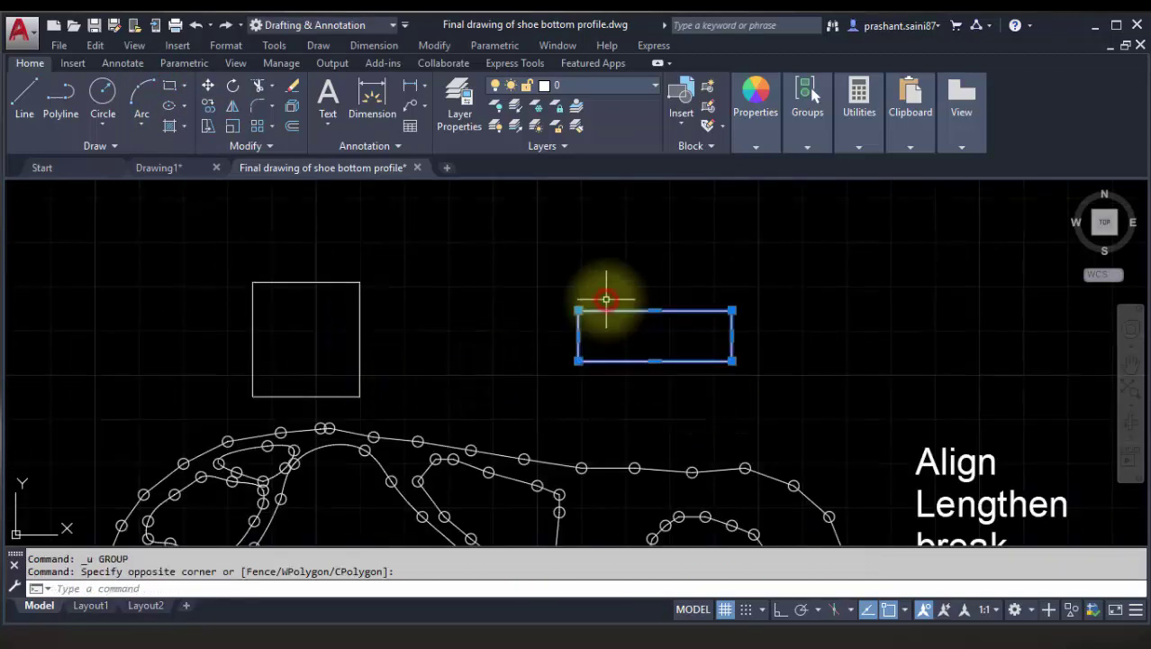
pyautogui.write('ro')
pyautogui.press('Return')
pyautogui.click(578, 360)
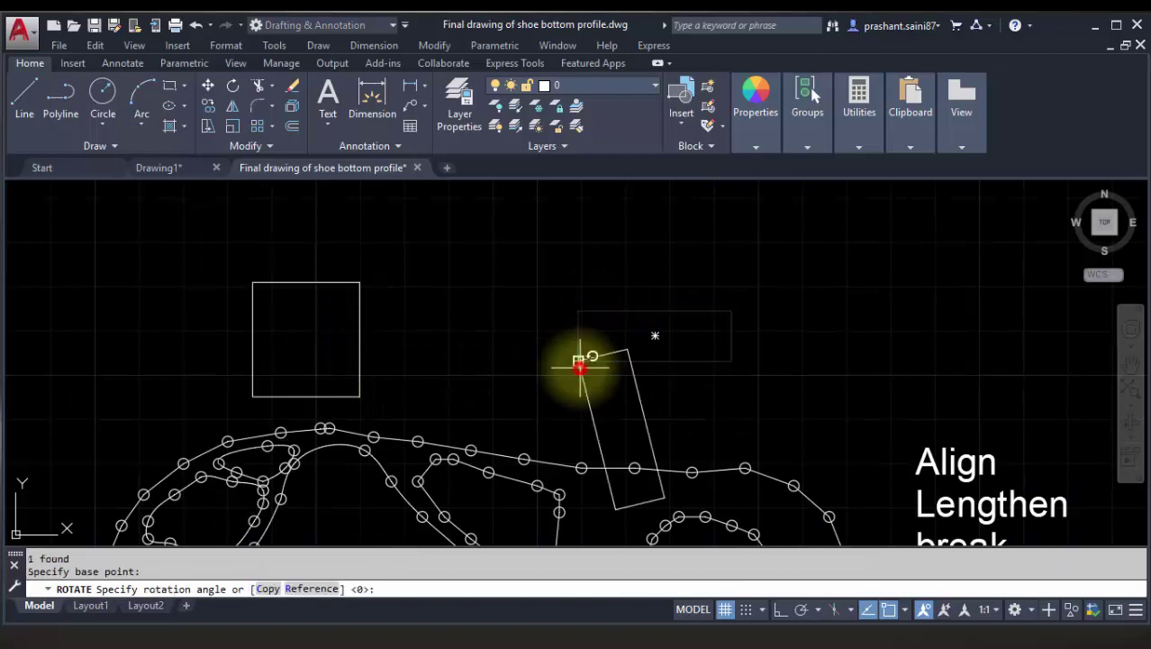
pyautogui.write('0')
pyautogui.press('Return')
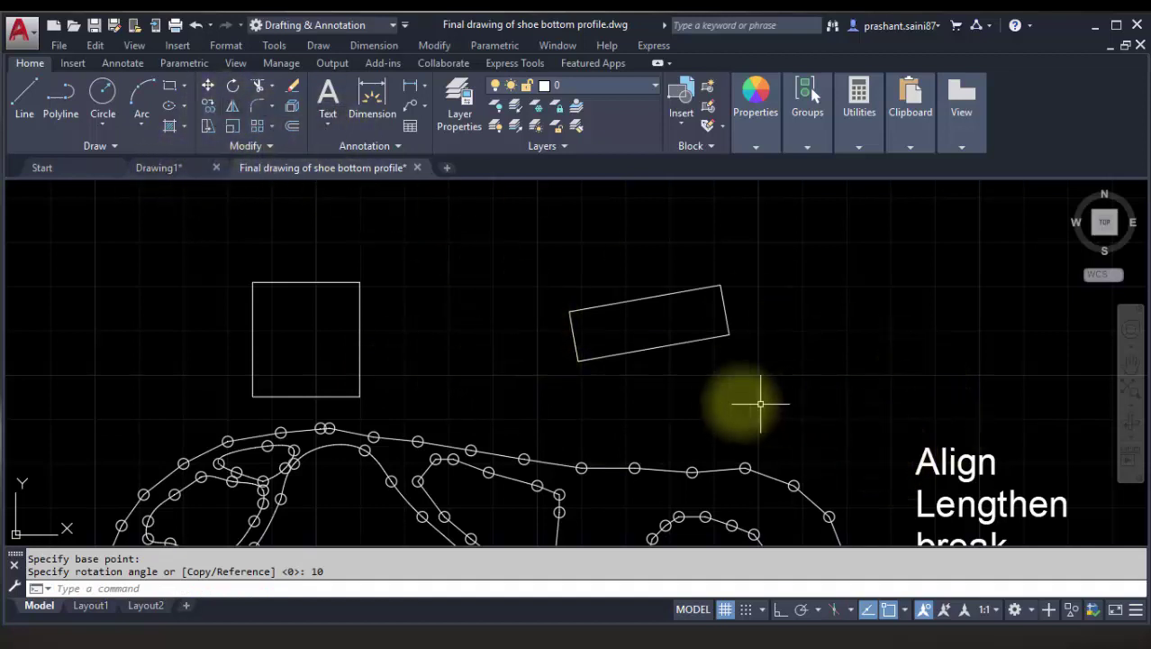
# Rerun ALIGN on the tilted rectangle, setting it level against the square's right edge without scaling.
pyautogui.rightClick(734, 354)
pyautogui.moveTo(793, 69)
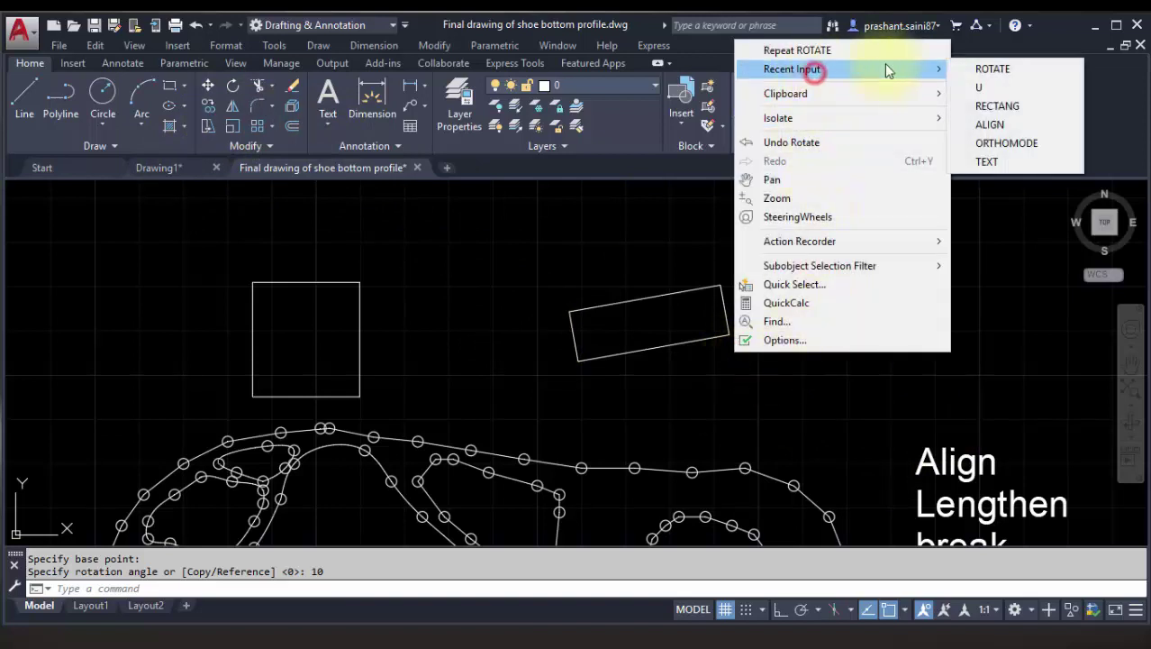
pyautogui.click(989, 125)
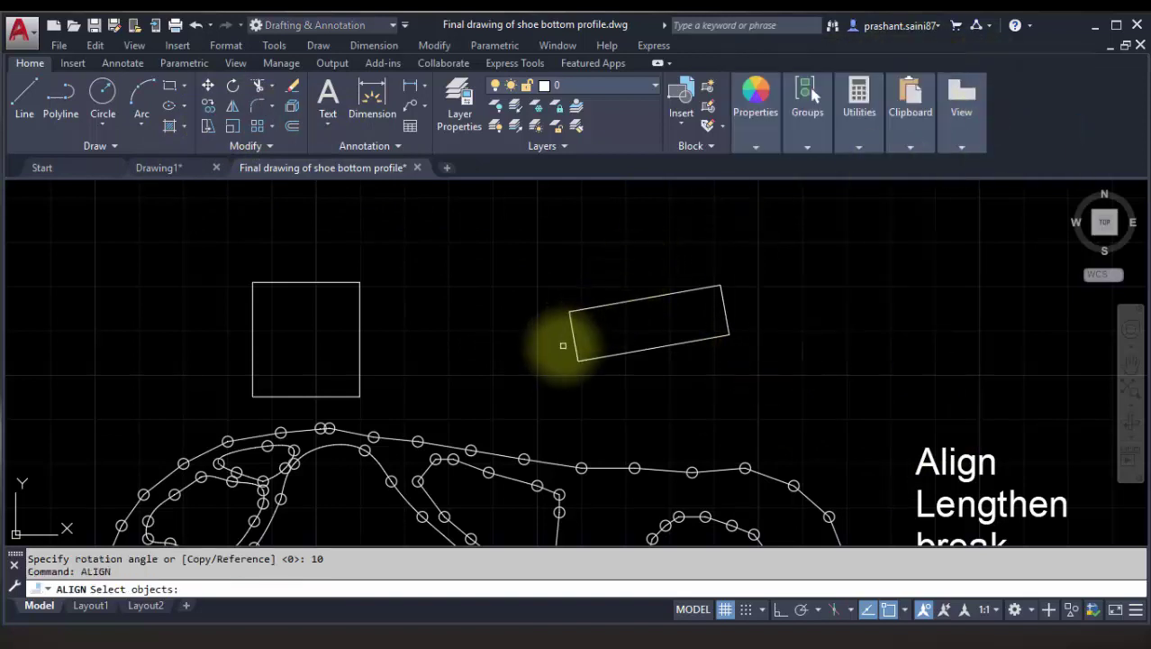
pyautogui.click(572, 339)
pyautogui.press('Return')
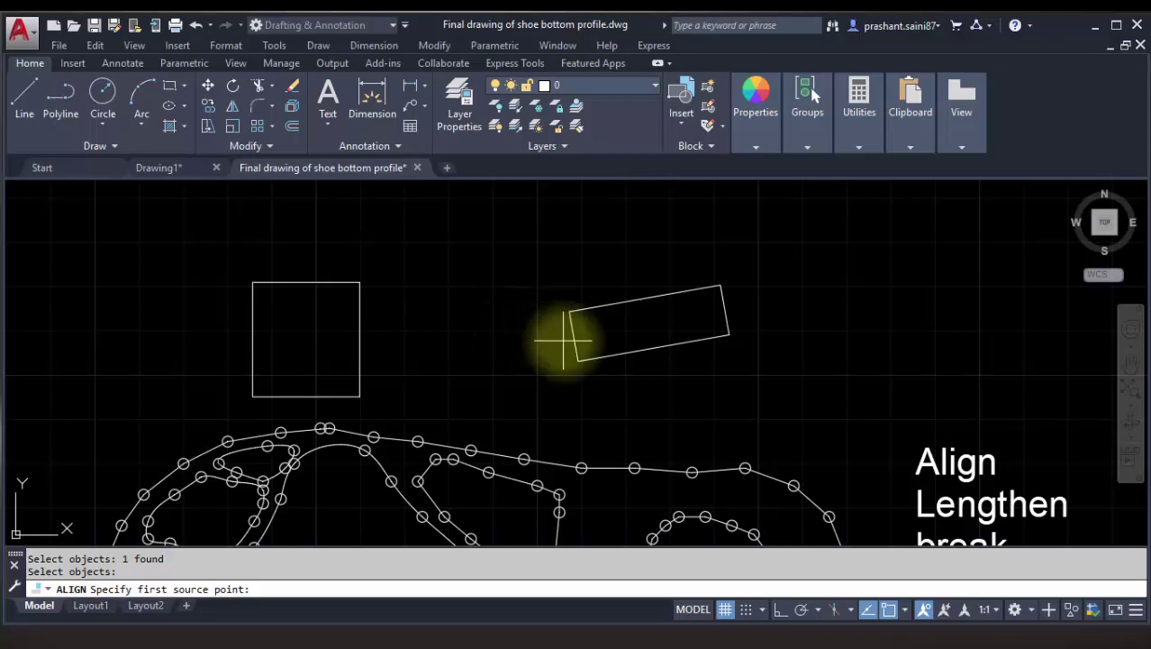
pyautogui.click(574, 337)
pyautogui.click(361, 339)
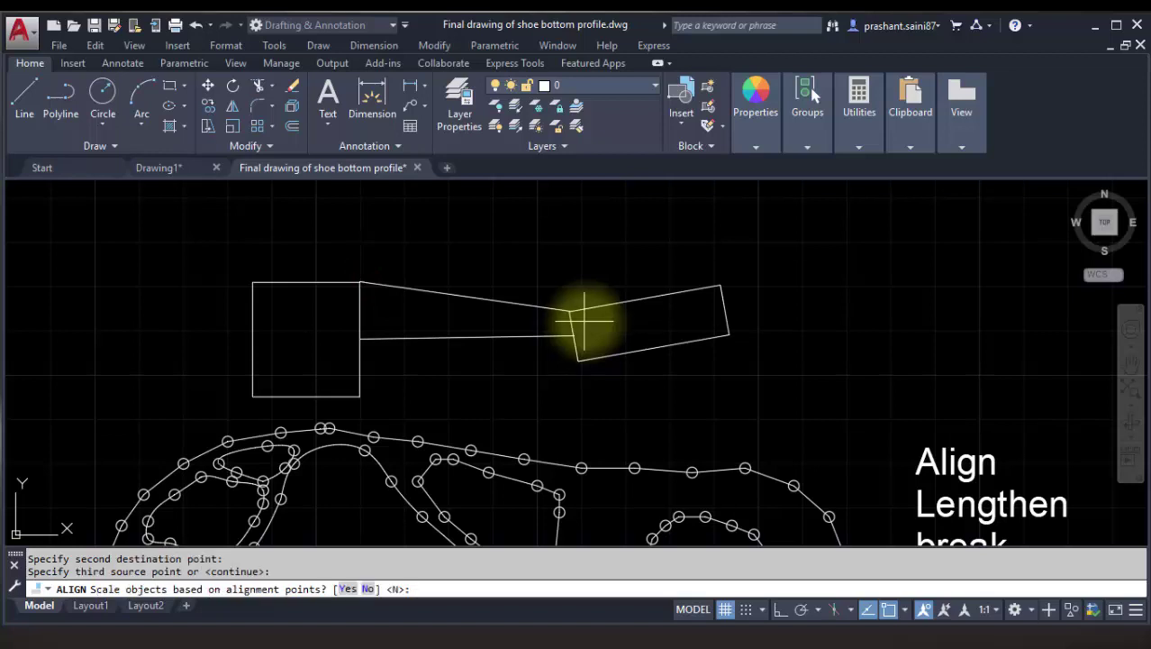
pyautogui.press('Return')
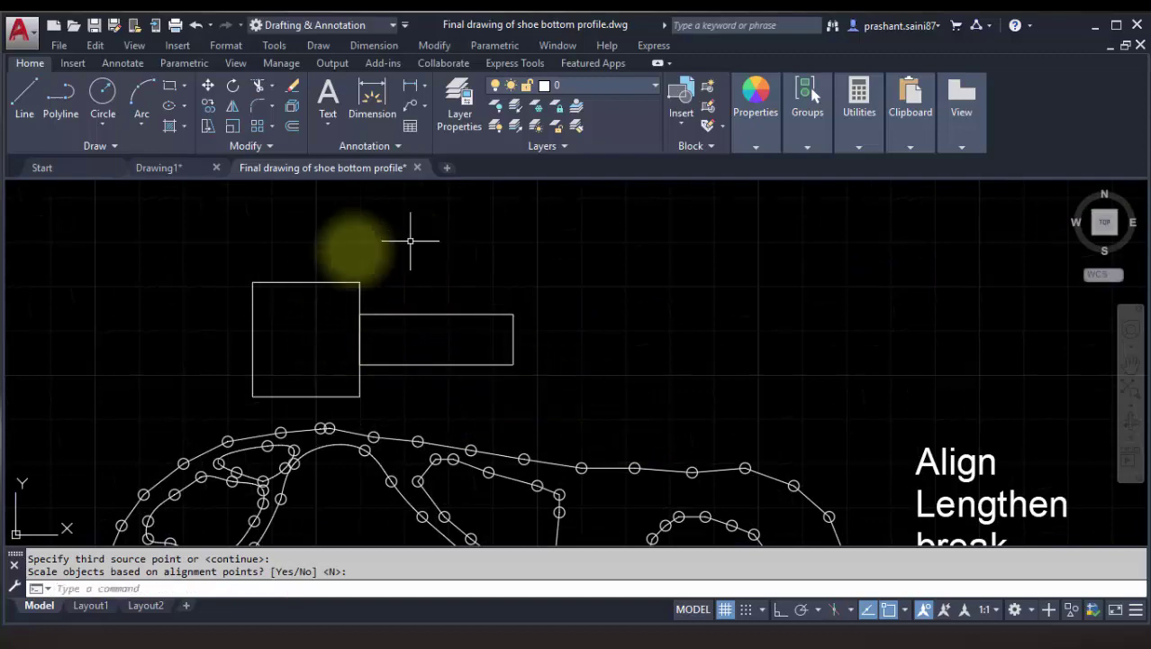
pyautogui.scroll(-1, 461, 335)
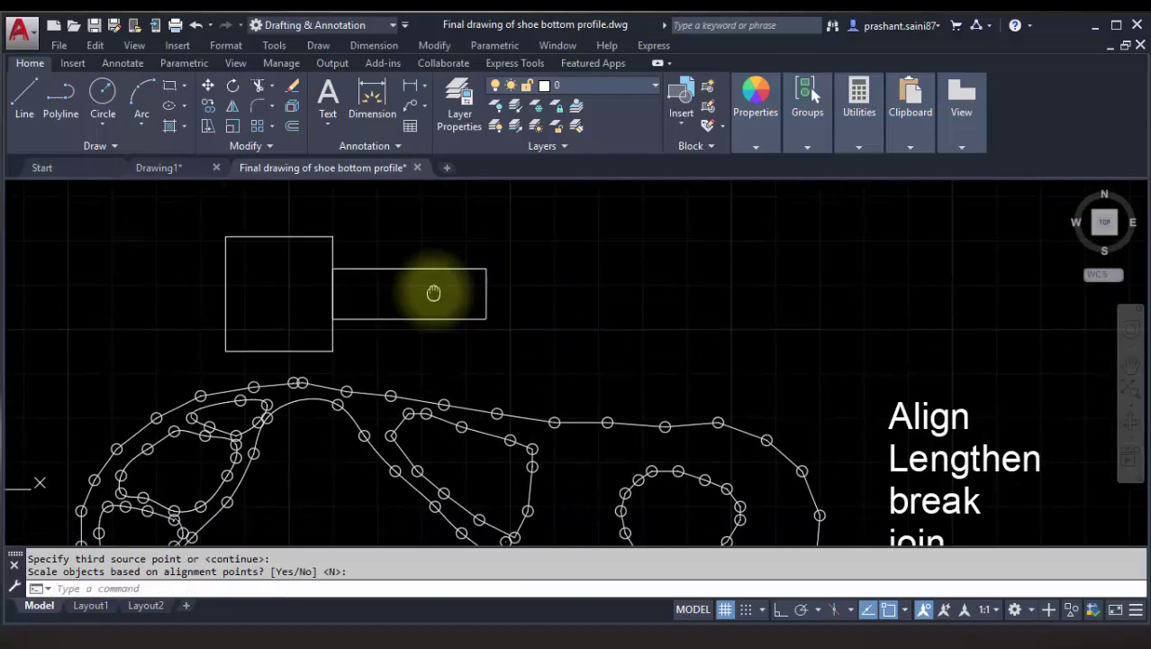
pyautogui.scroll(-2, 434, 291)
pyautogui.scroll(-1, 541, 351)
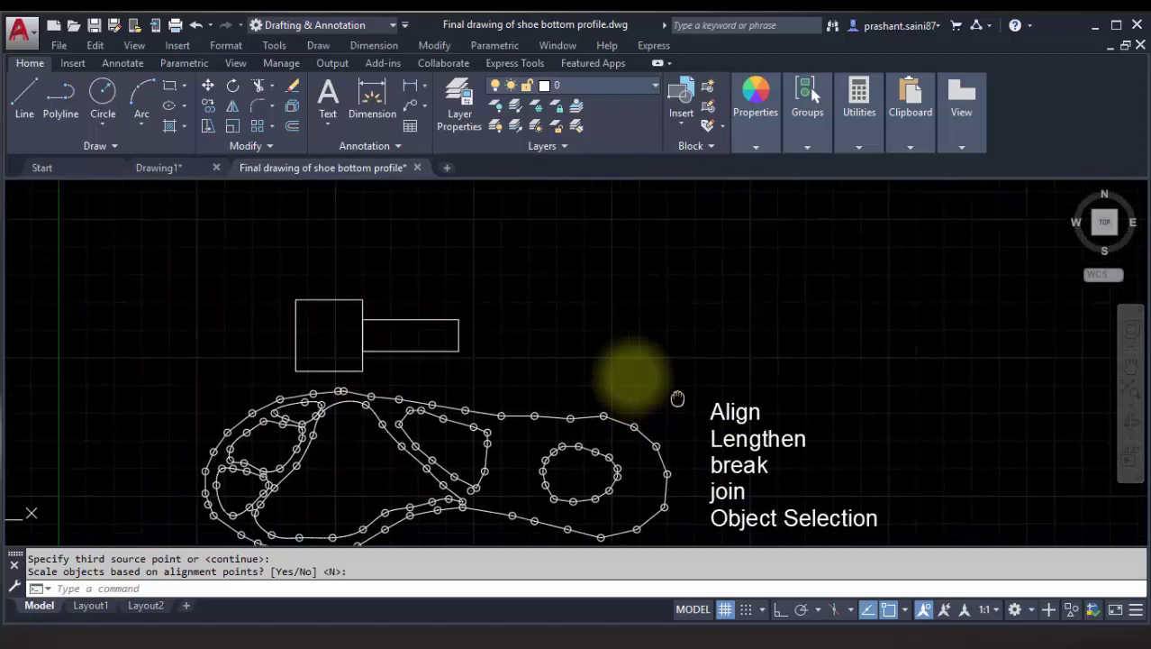
pyautogui.moveTo(593, 333); pyautogui.dragTo(478, 313, button='middle')
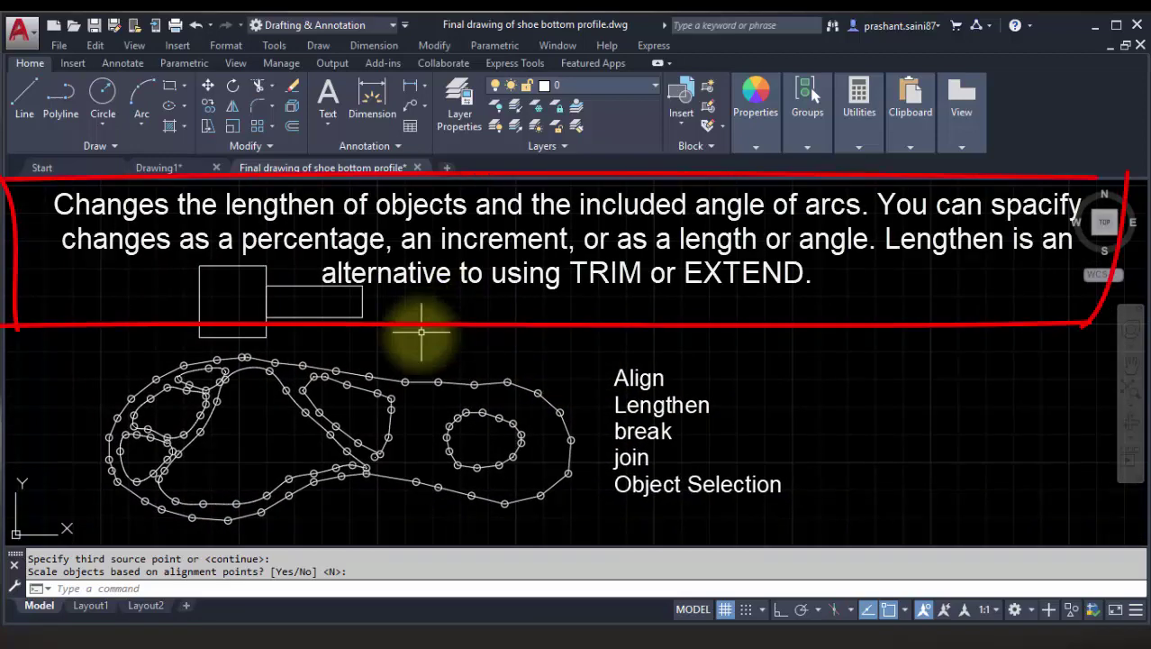
pyautogui.moveTo(419, 334); pyautogui.dragTo(456, 360, button='middle')
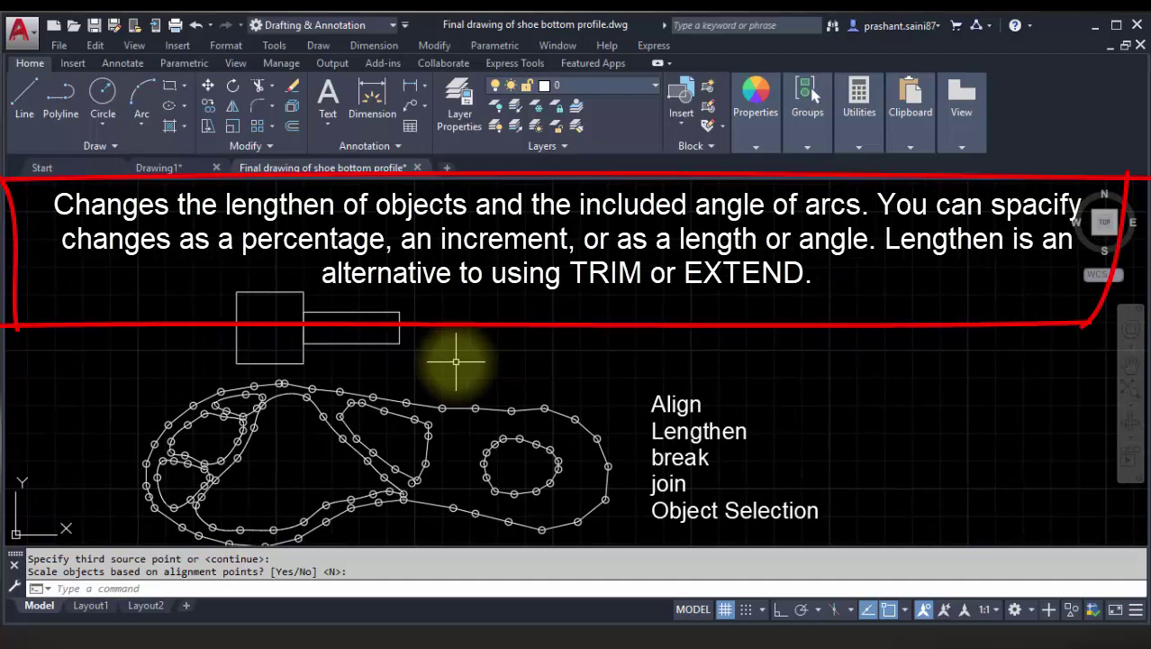
pyautogui.moveTo(452, 328); pyautogui.dragTo(457, 382, button='middle')
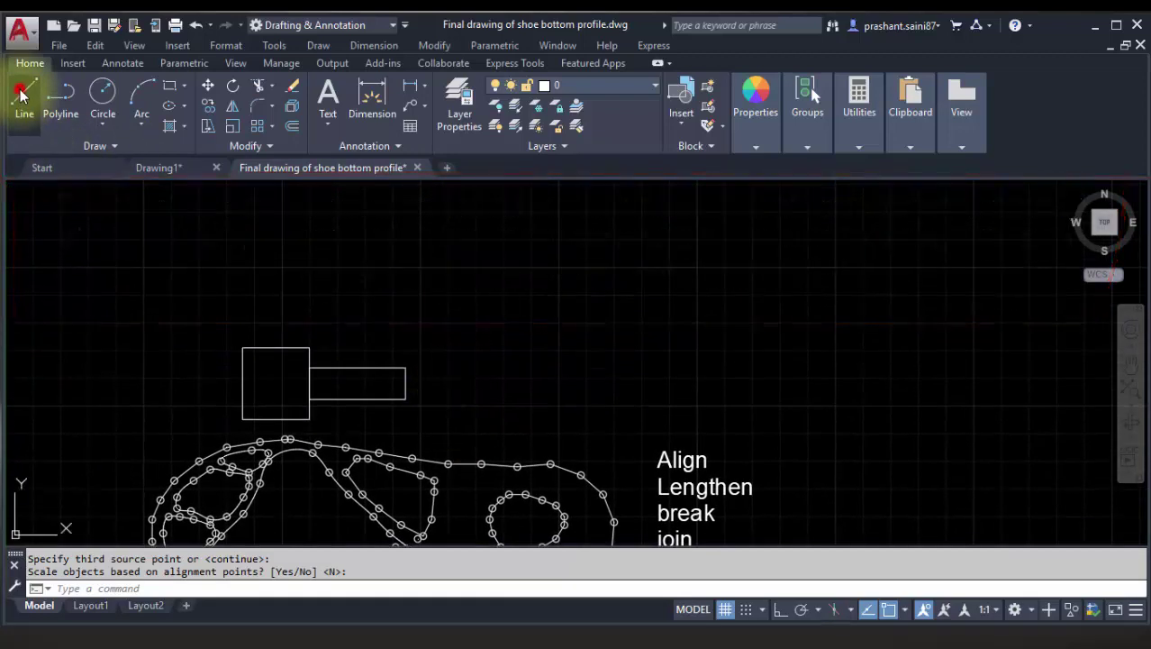
# Draw a horizontal 10-unit line above the rectangles with Ortho on.
pyautogui.click(23, 94)
pyautogui.click(457, 308)
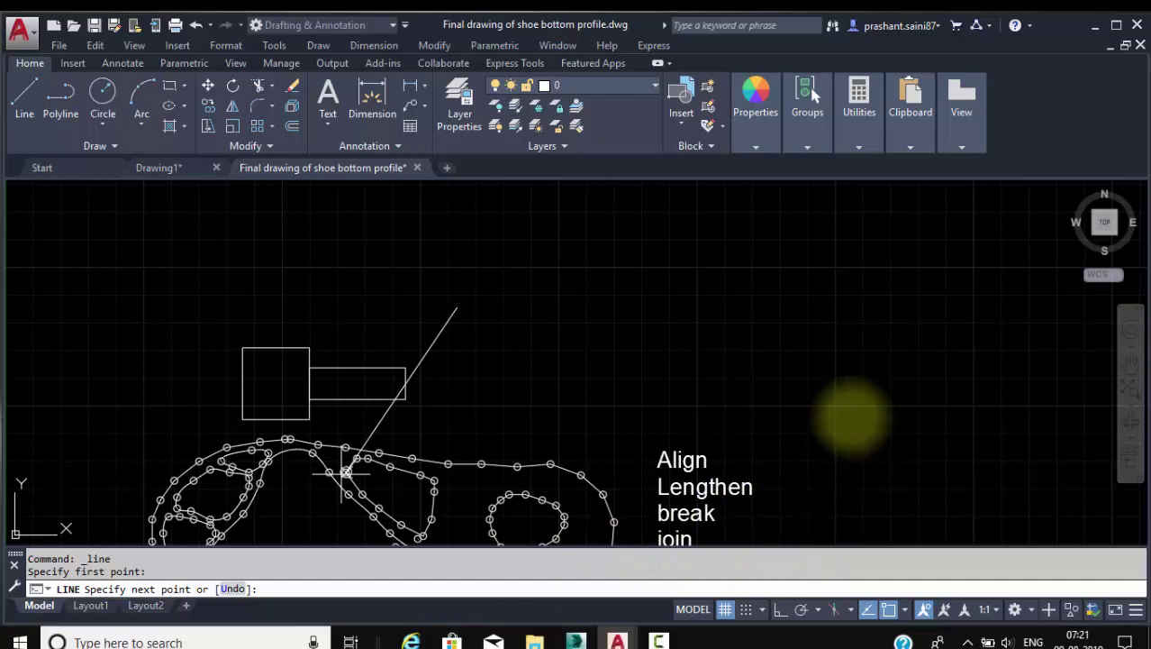
pyautogui.click(780, 609)
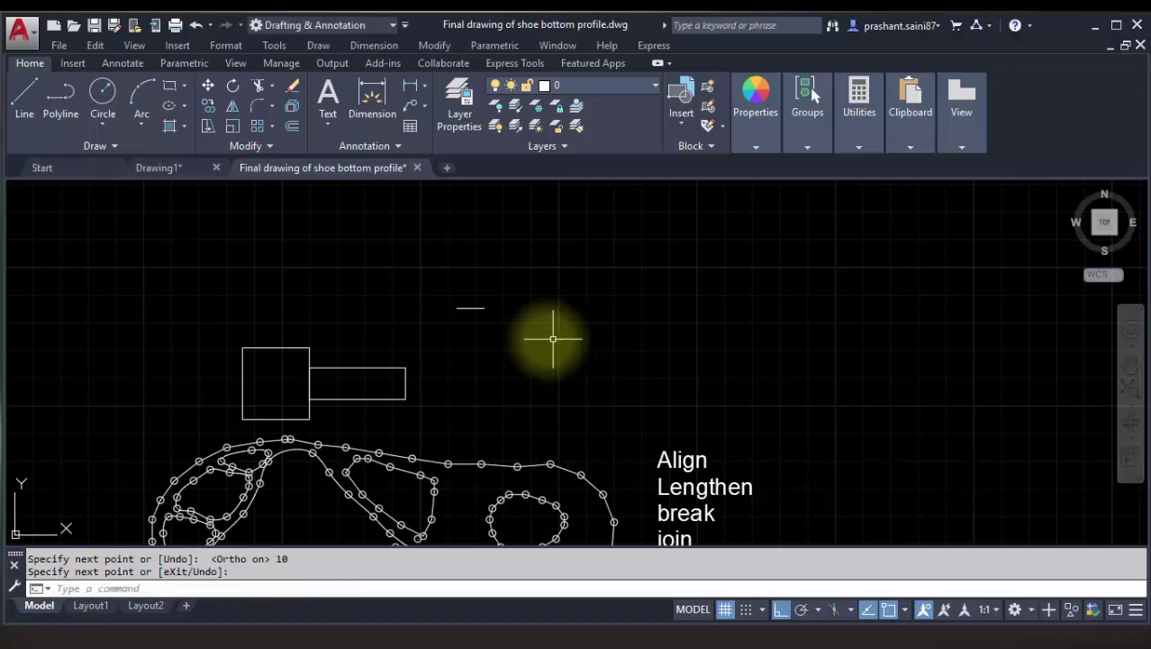
pyautogui.scroll(5, 499, 303)
pyautogui.moveTo(396, 331); pyautogui.dragTo(431, 327, button='middle')
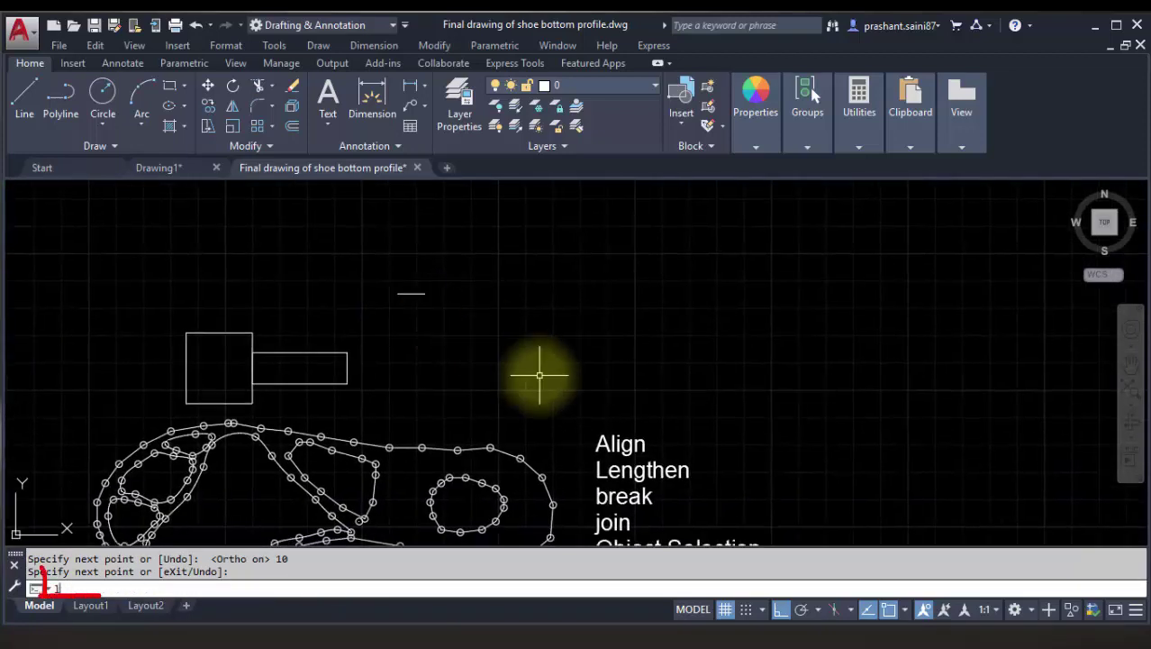
# Use LENGTHEN with a delta of 10 to extend the short line twice.
pyautogui.write('Len')
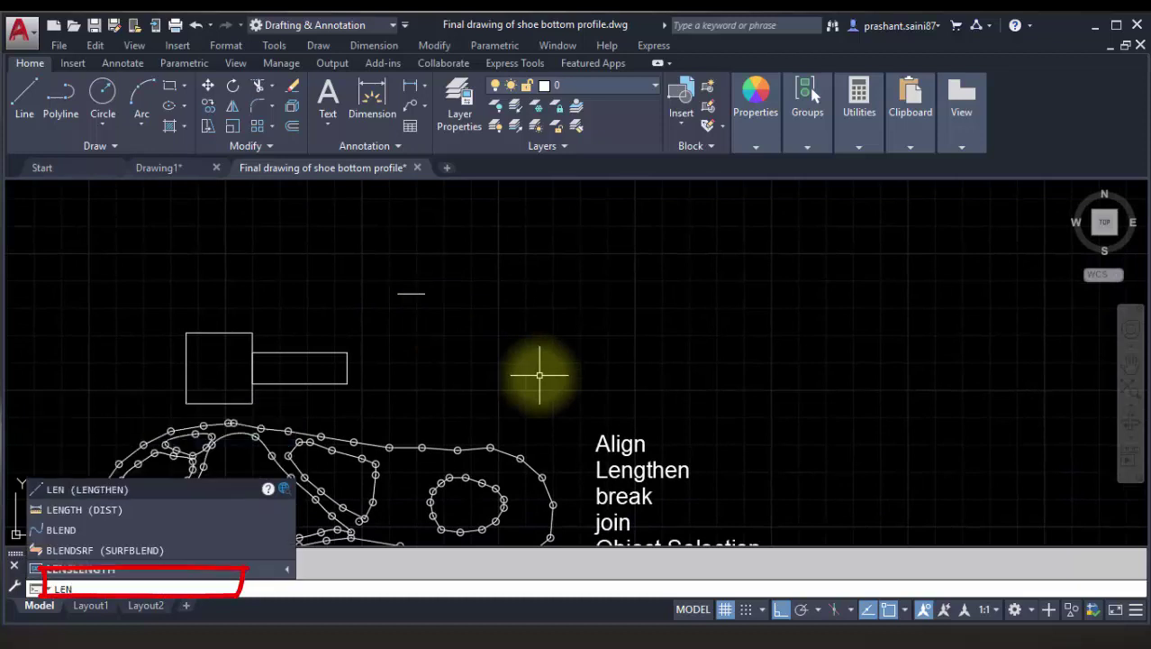
pyautogui.press('Return')
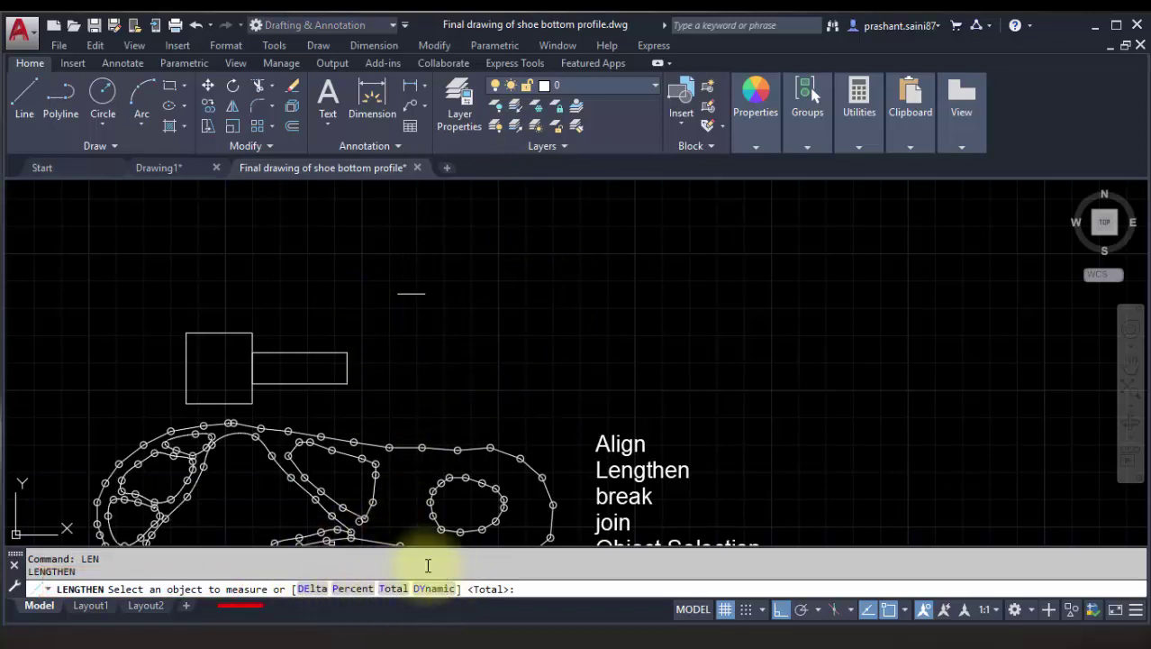
pyautogui.click(304, 591)
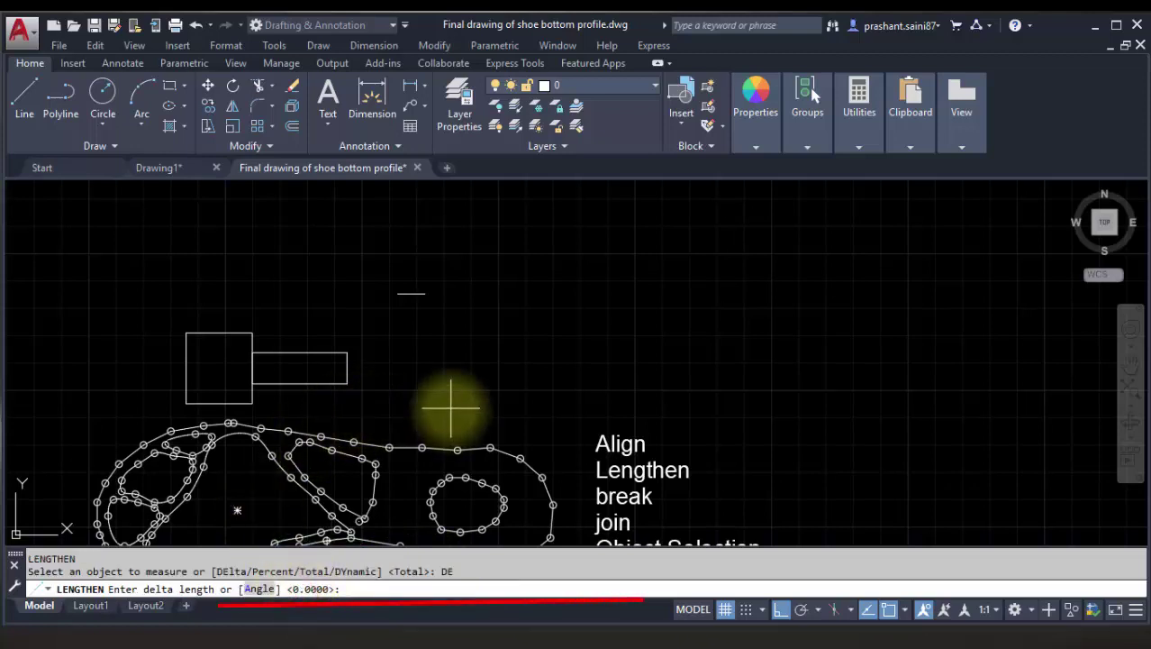
pyautogui.write('10')
pyautogui.press('Return')
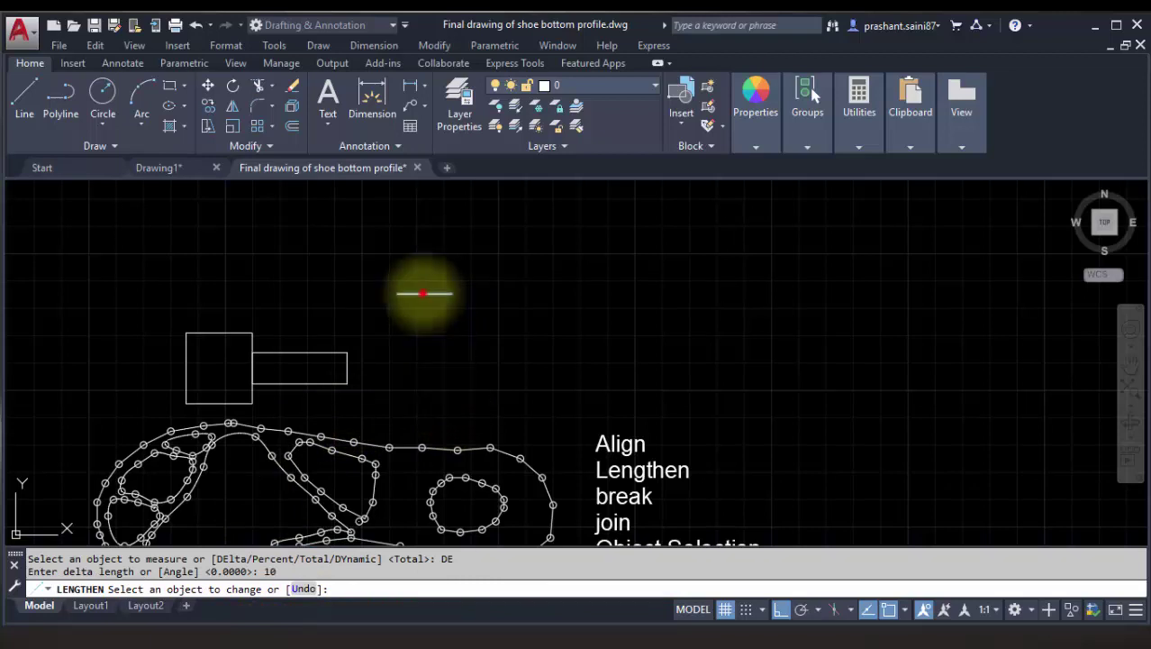
pyautogui.click(423, 293)
pyautogui.click(454, 293)
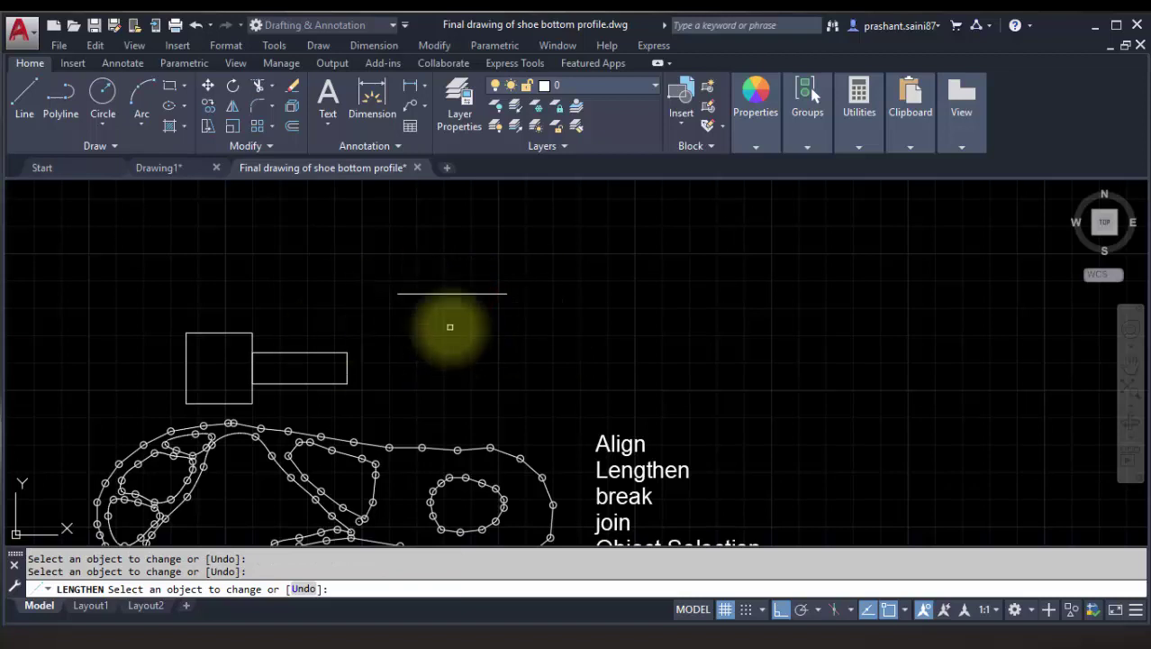
pyautogui.rightClick(480, 284)
pyautogui.click(518, 291)
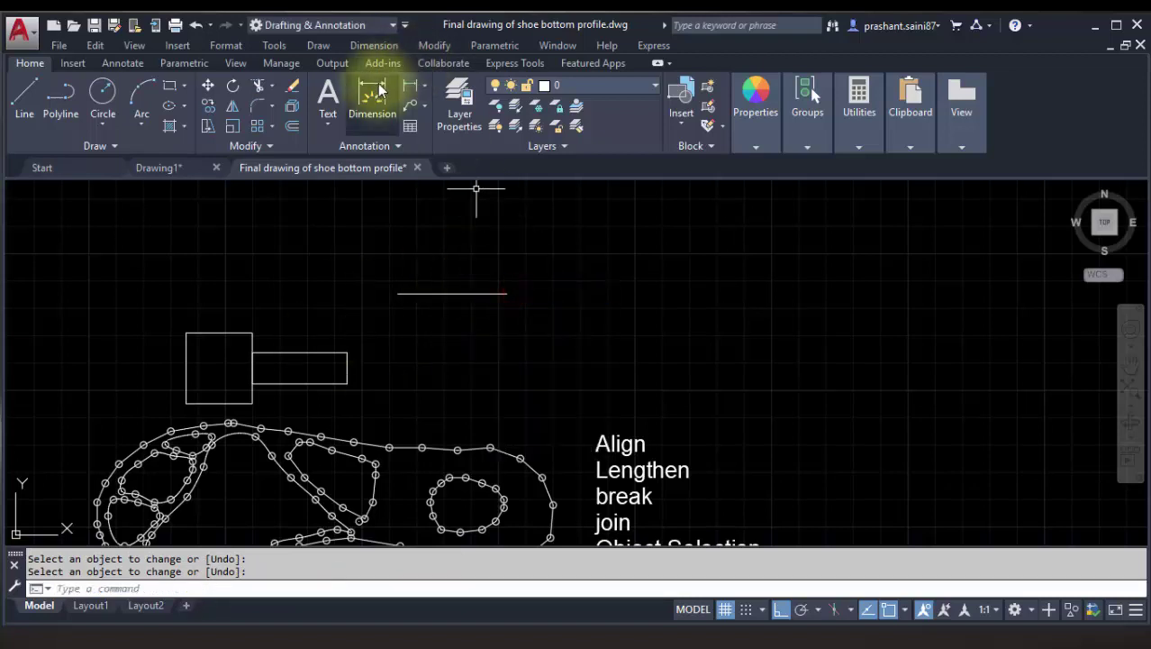
# Place a linear dimension reading 40 above the lengthened line.
pyautogui.click(372, 95)
pyautogui.click(507, 294)
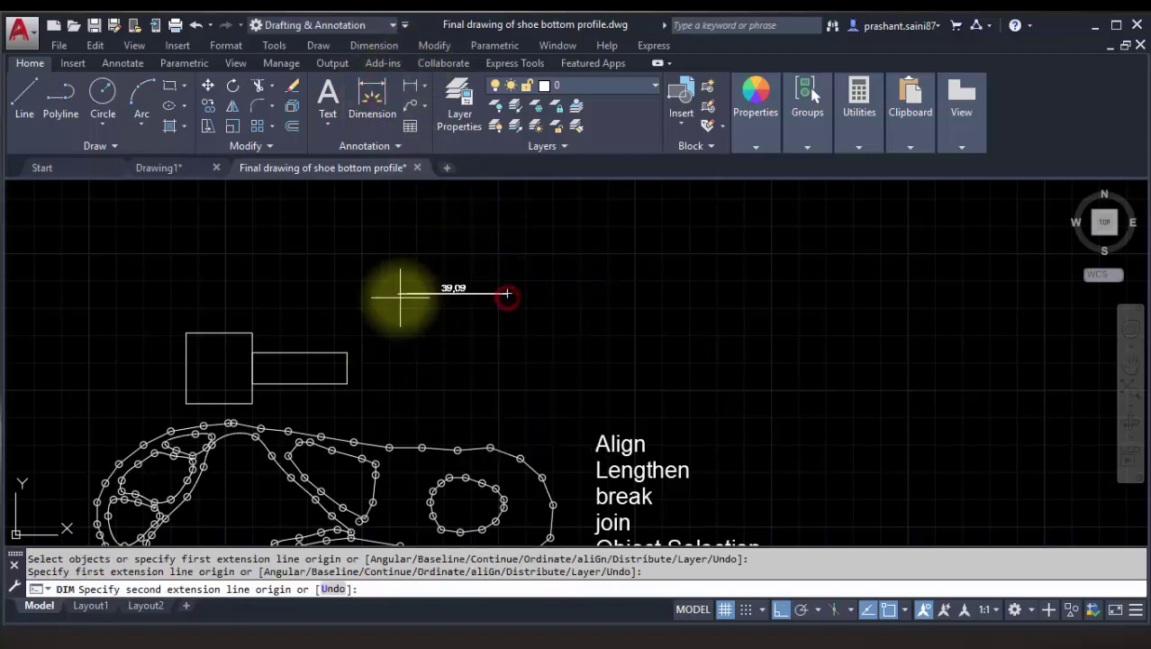
pyautogui.click(397, 293)
pyautogui.click(501, 275)
pyautogui.scroll(2, 505, 270)
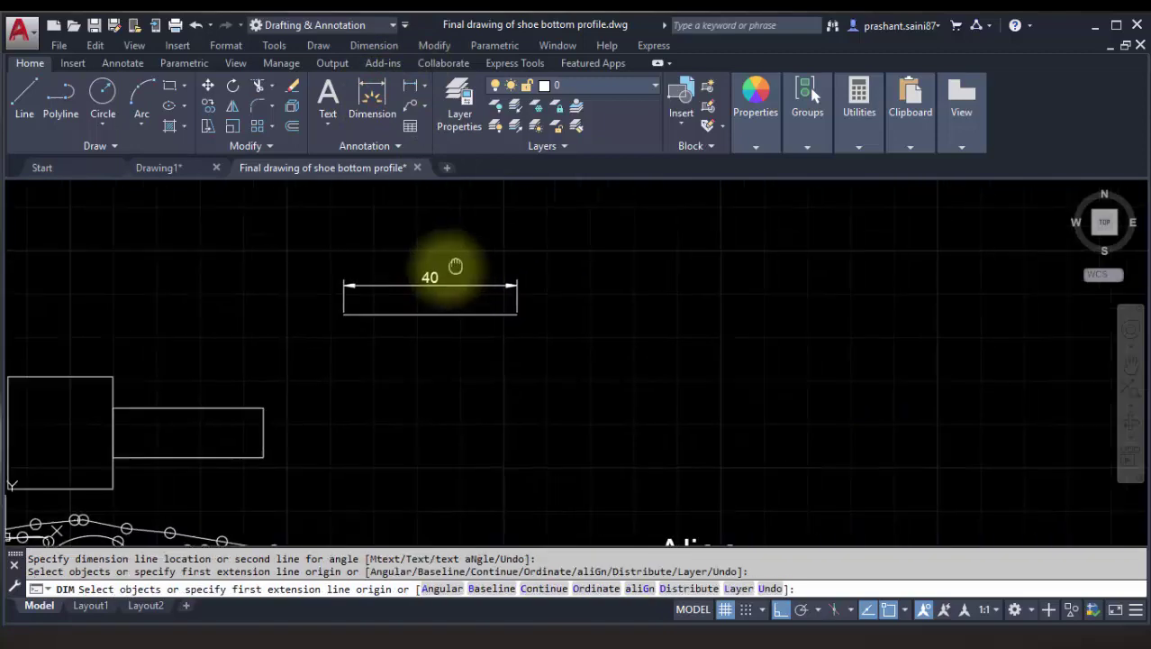
pyautogui.rightClick(530, 264)
pyautogui.click(584, 291)
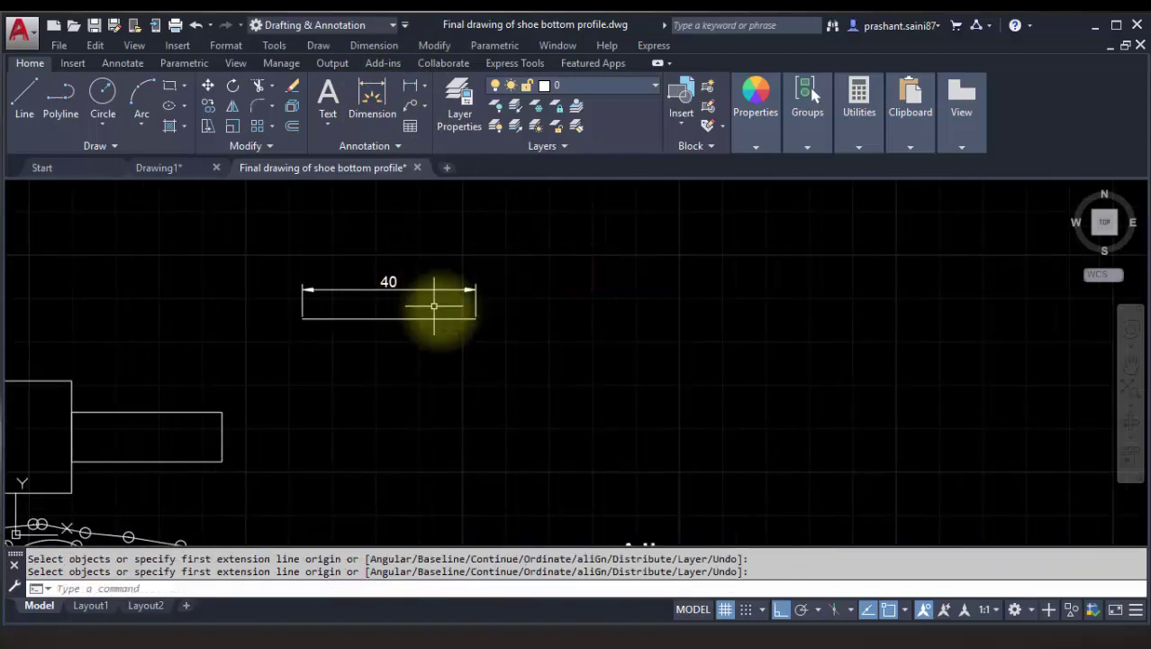
pyautogui.moveTo(475, 342); pyautogui.dragTo(486, 307, button='middle')
pyautogui.scroll(-2, 487, 308)
pyautogui.scroll(2, 500, 355)
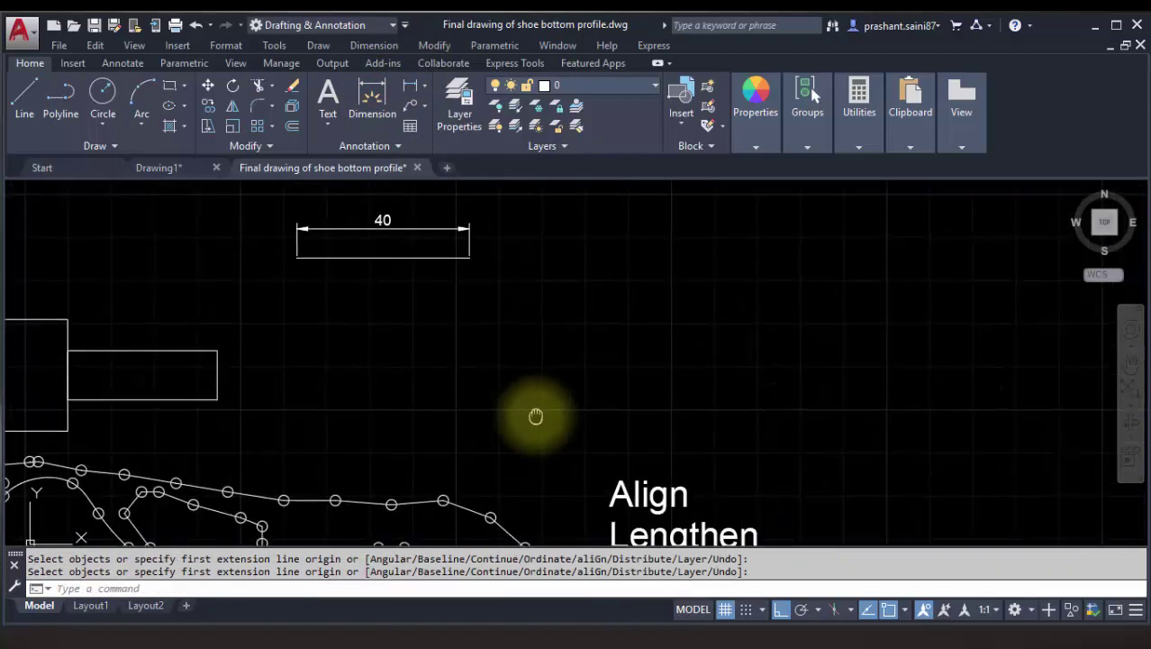
pyautogui.rightClick(499, 335)
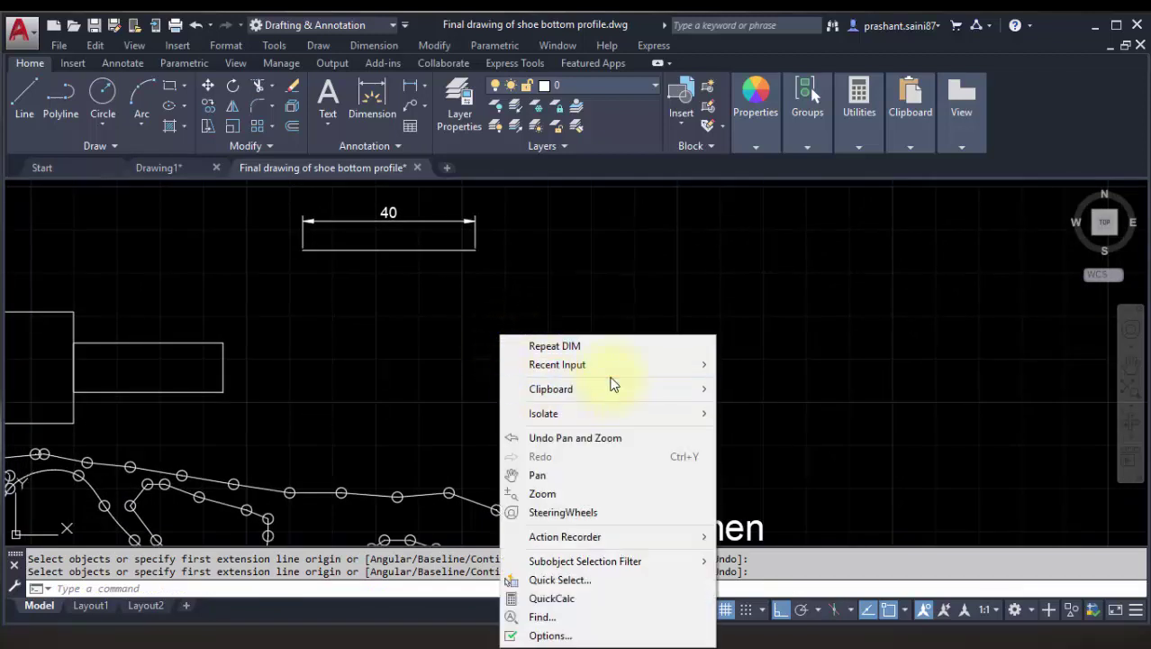
# Lengthen the line by a delta of 5 so its dimension reads 45.
pyautogui.moveTo(557, 364)
pyautogui.click(755, 384)
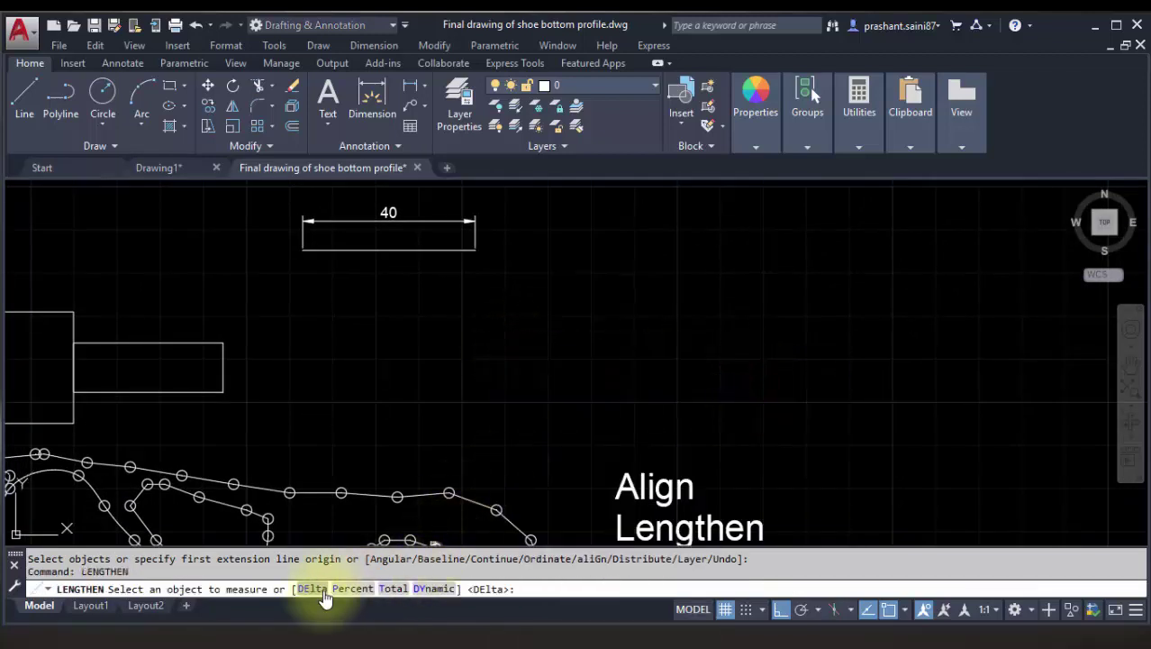
pyautogui.click(323, 590)
pyautogui.write('5')
pyautogui.press('Return')
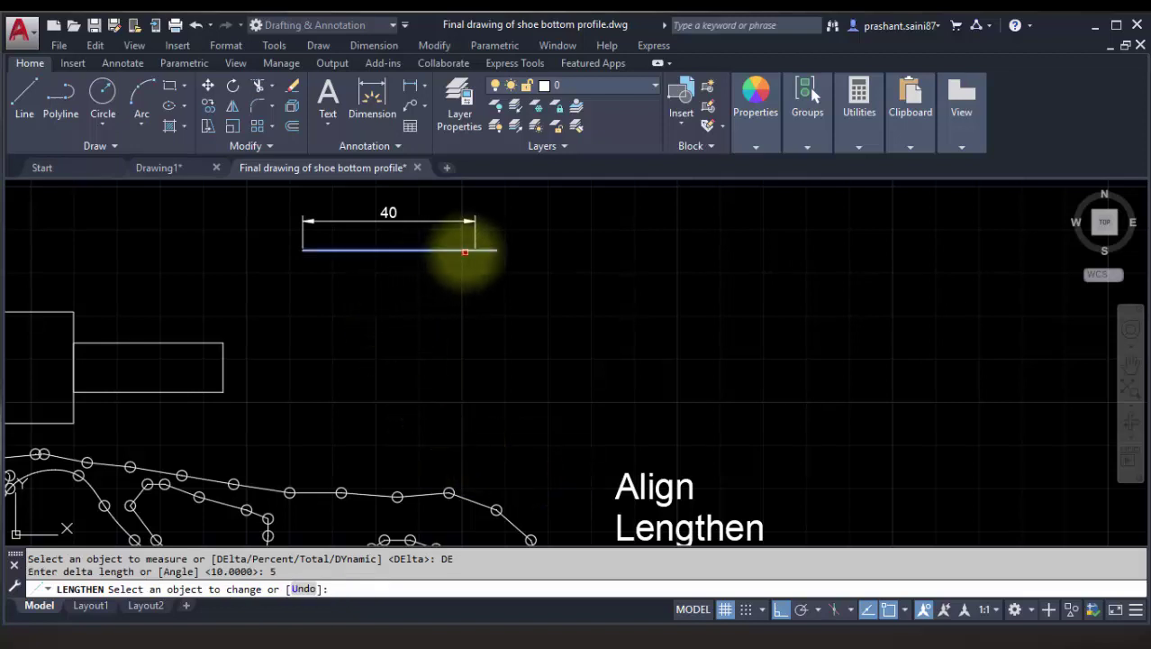
pyautogui.click(465, 251)
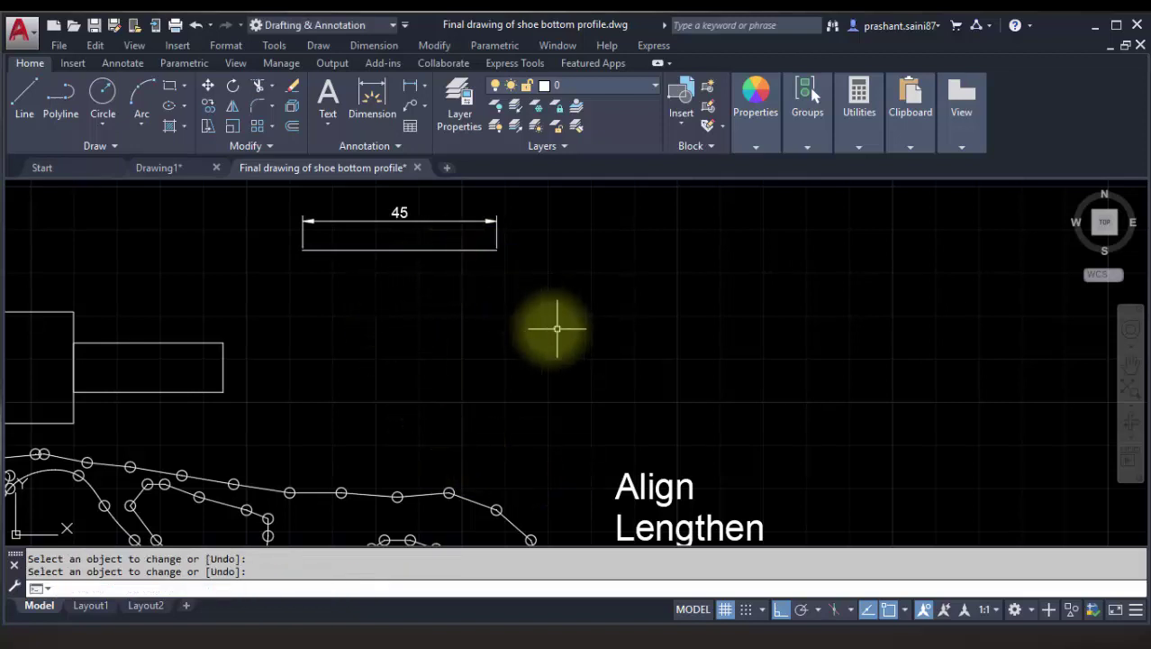
pyautogui.press('Return')
pyautogui.scroll(-1, 532, 320)
pyautogui.scroll(-1, 491, 334)
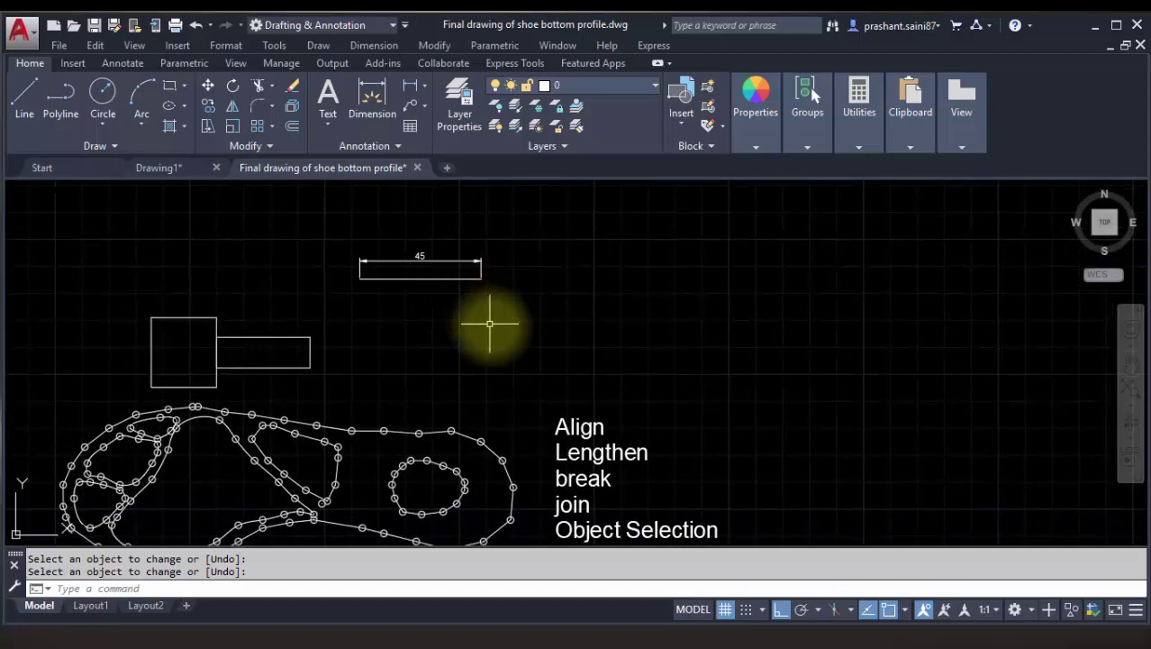
pyautogui.rightClick(543, 318)
# Lengthen the dimensioned line to 200 percent so it reads 90.
pyautogui.click(827, 350)
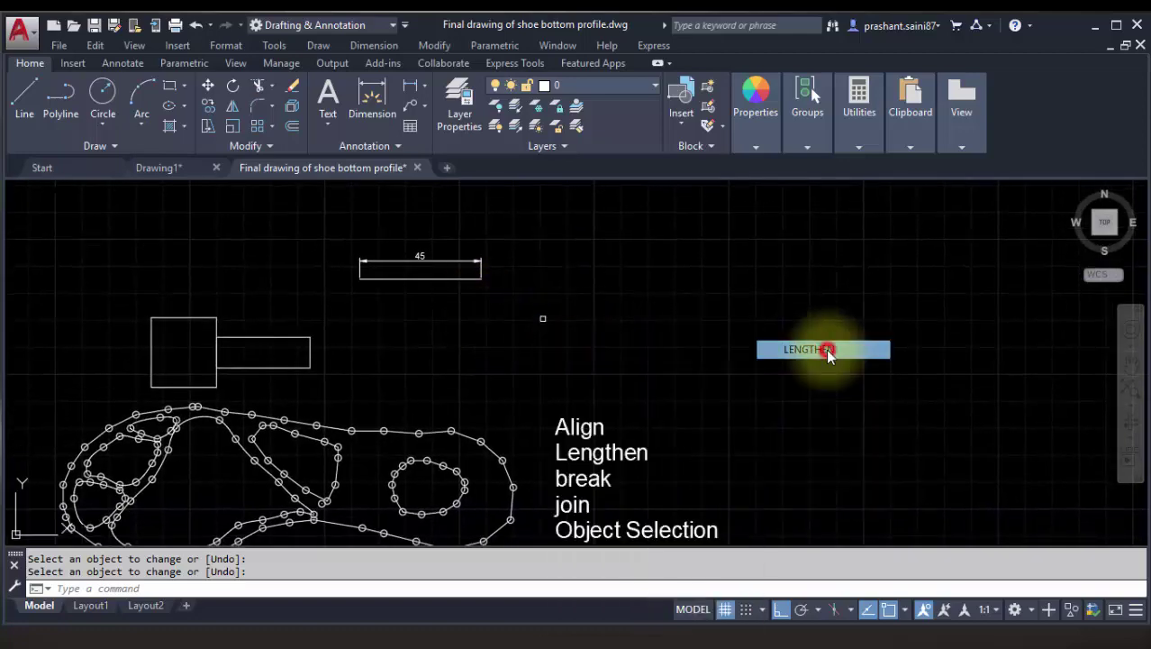
pyautogui.click(359, 589)
pyautogui.moveTo(444, 348); pyautogui.dragTo(455, 372, button='middle')
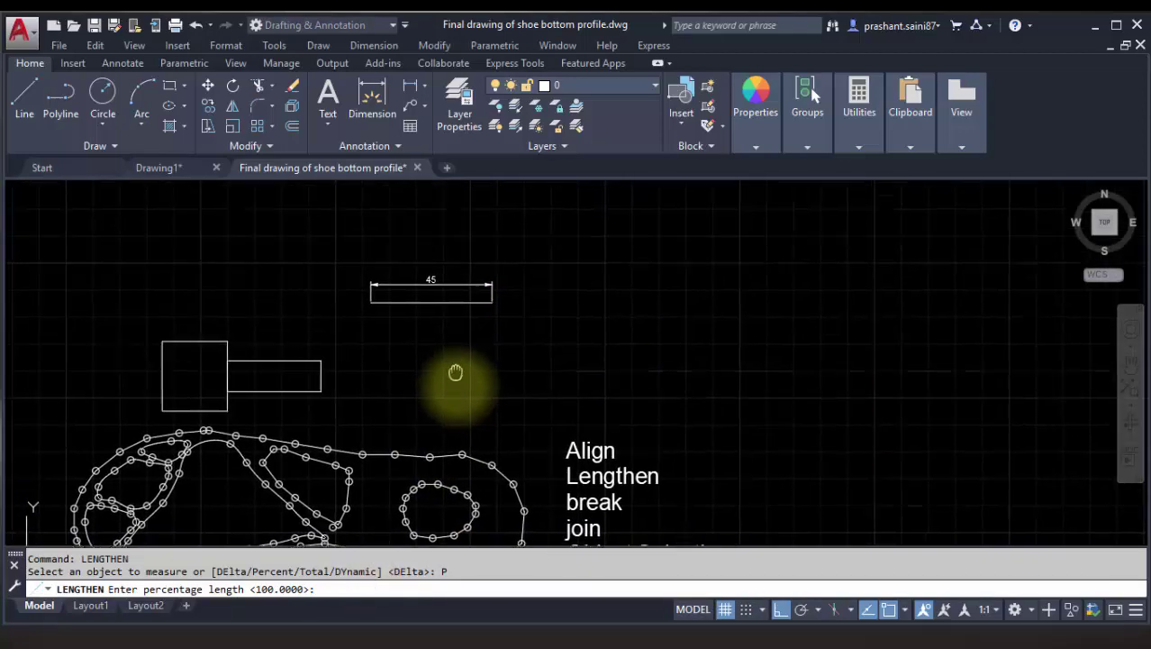
pyautogui.scroll(3, 446, 315)
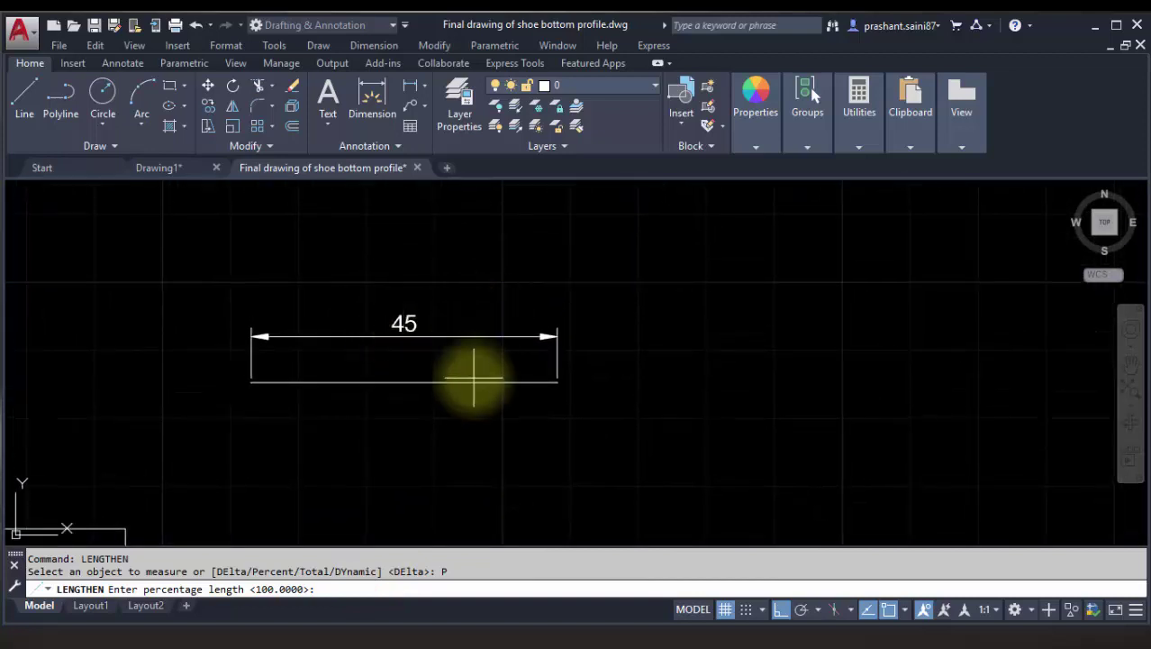
pyautogui.write('200')
pyautogui.press('Return')
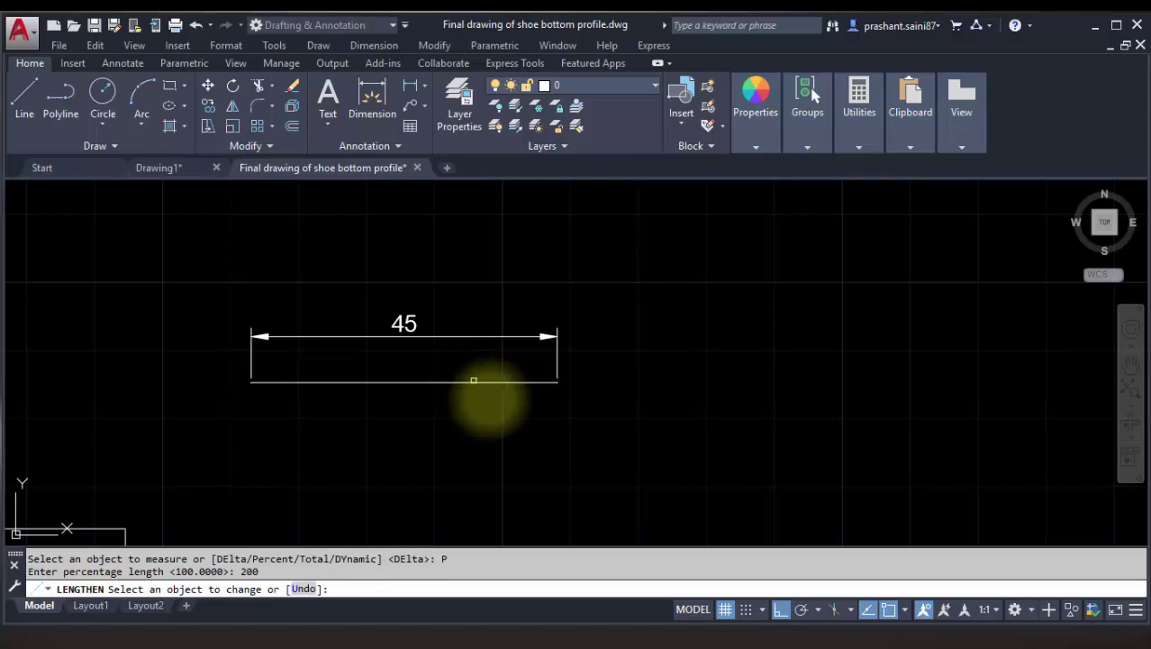
pyautogui.click(537, 384)
pyautogui.click(536, 384)
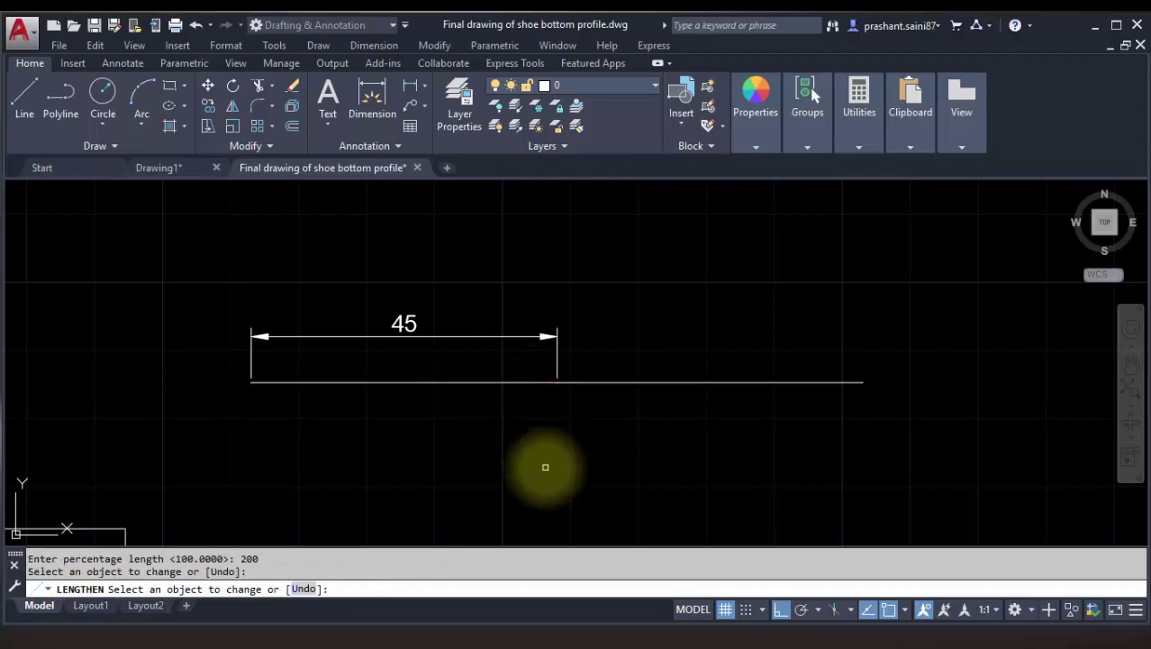
pyautogui.press('Return')
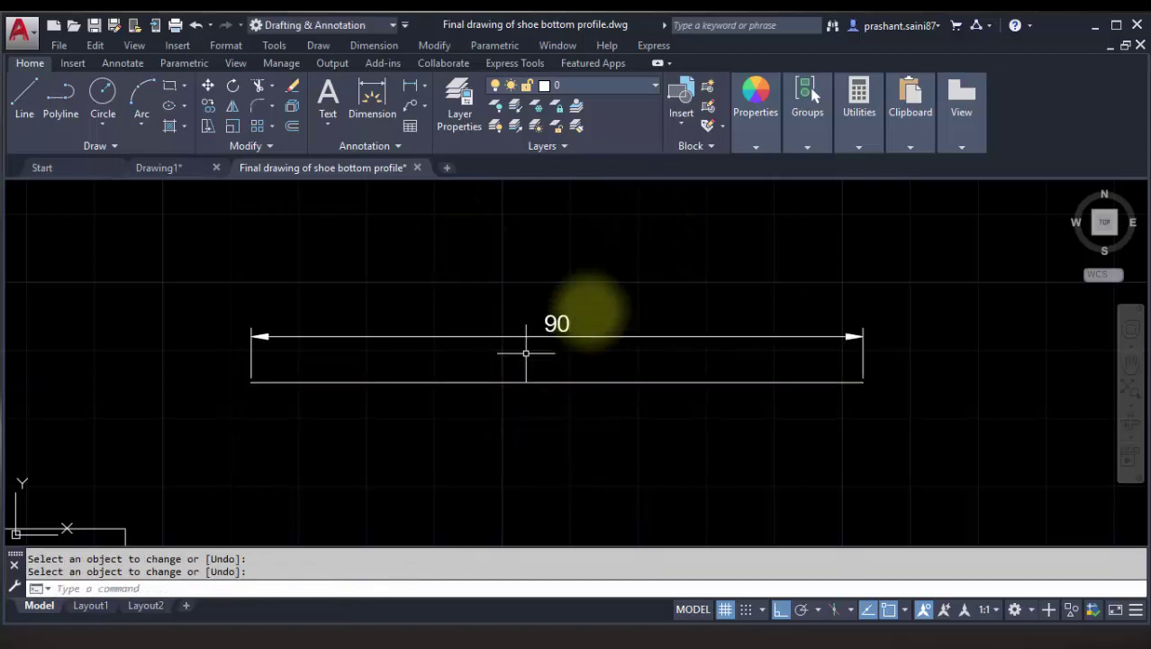
pyautogui.scroll(-2, 486, 345)
pyautogui.moveTo(487, 344); pyautogui.dragTo(446, 324, button='middle')
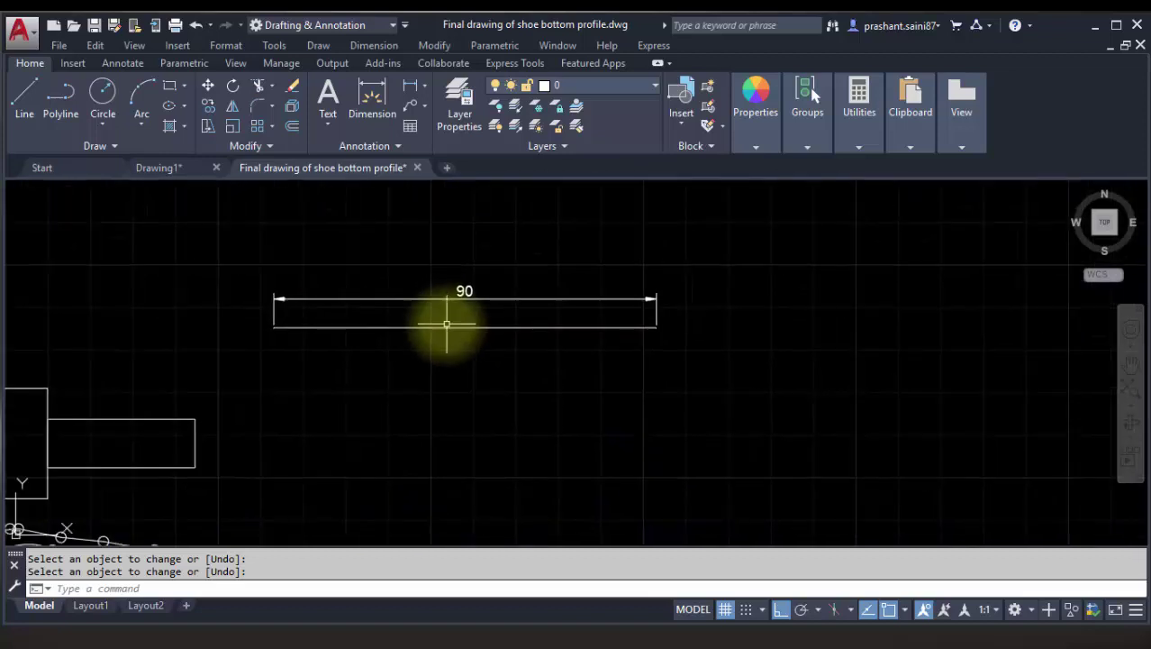
pyautogui.moveTo(515, 381); pyautogui.dragTo(494, 368, button='middle')
pyautogui.scroll(-2, 505, 377)
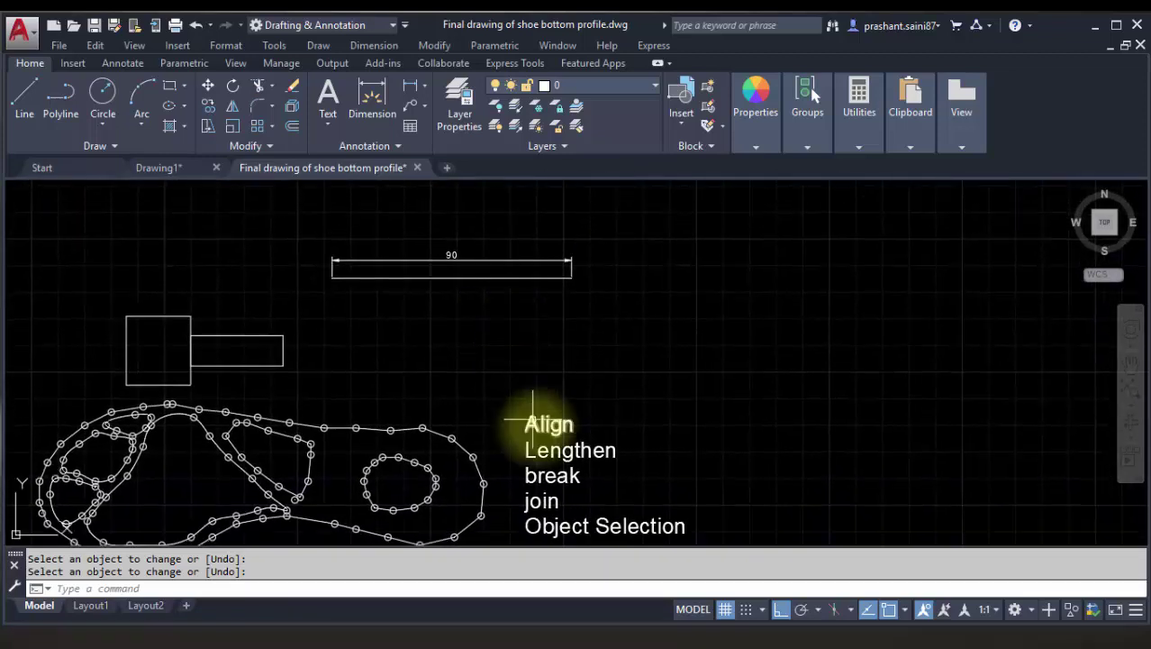
# Shrink the line to 50 percent, returning its dimension to 45.
pyautogui.rightClick(628, 343)
pyautogui.click(737, 351)
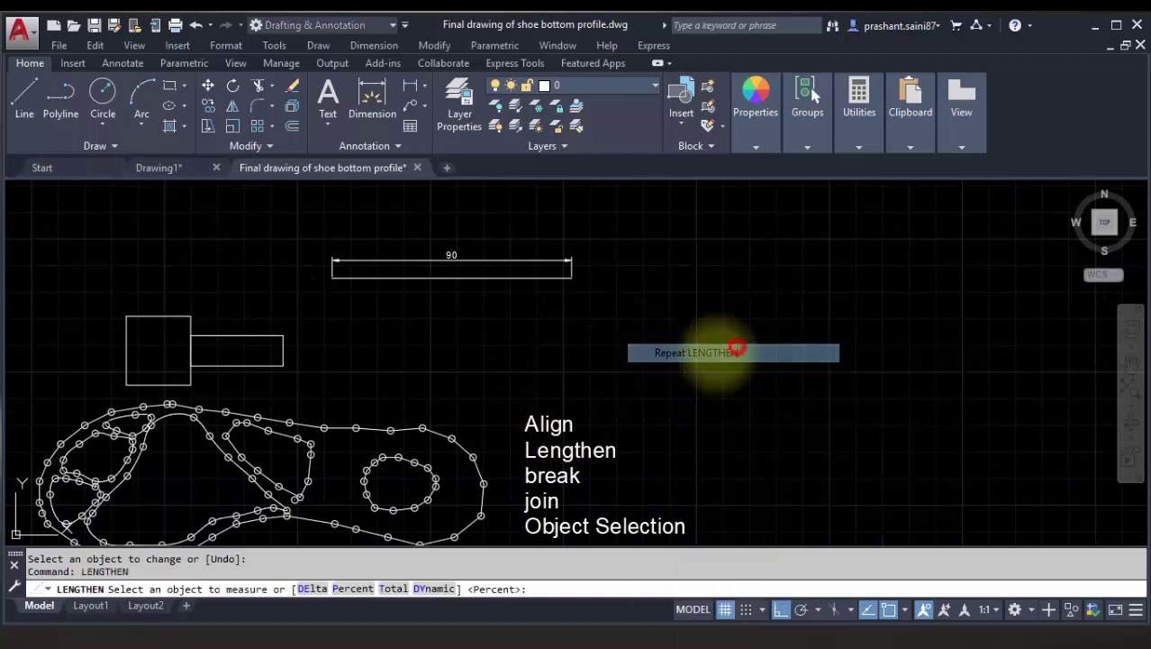
pyautogui.click(353, 588)
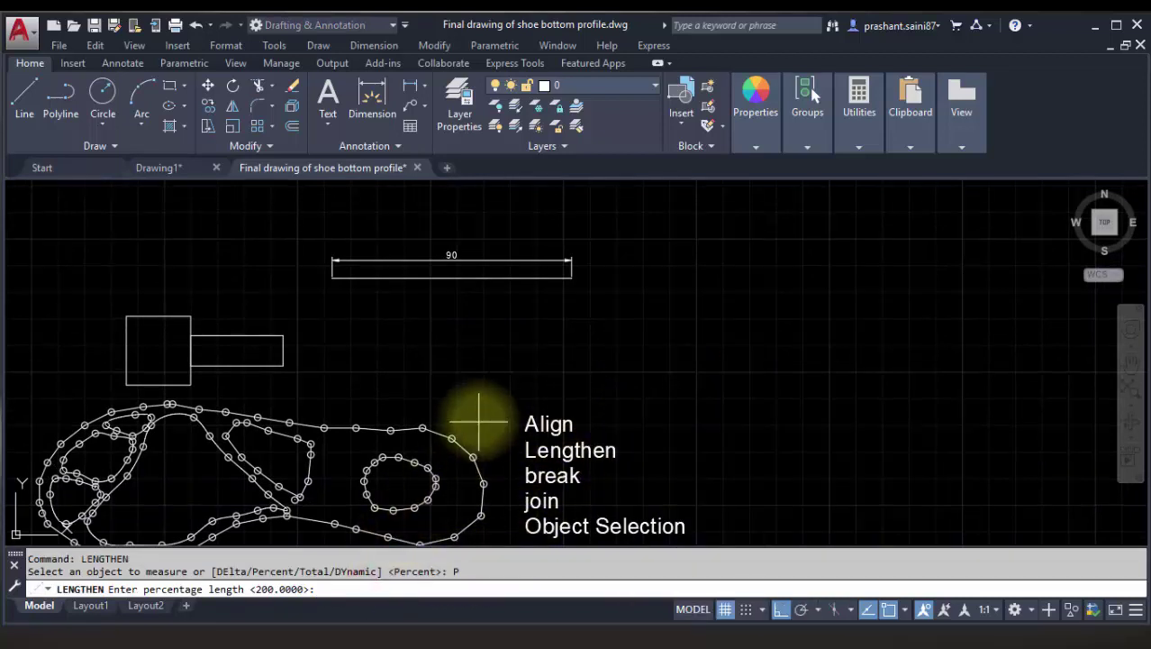
pyautogui.write('50')
pyautogui.press('Return')
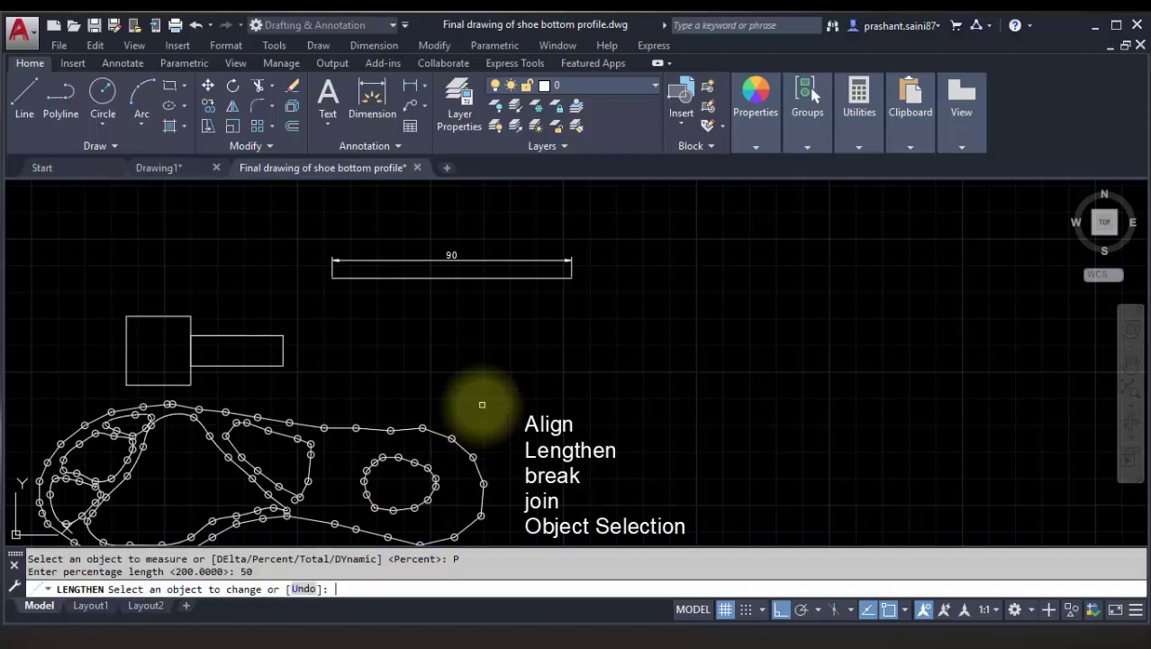
pyautogui.click(491, 268)
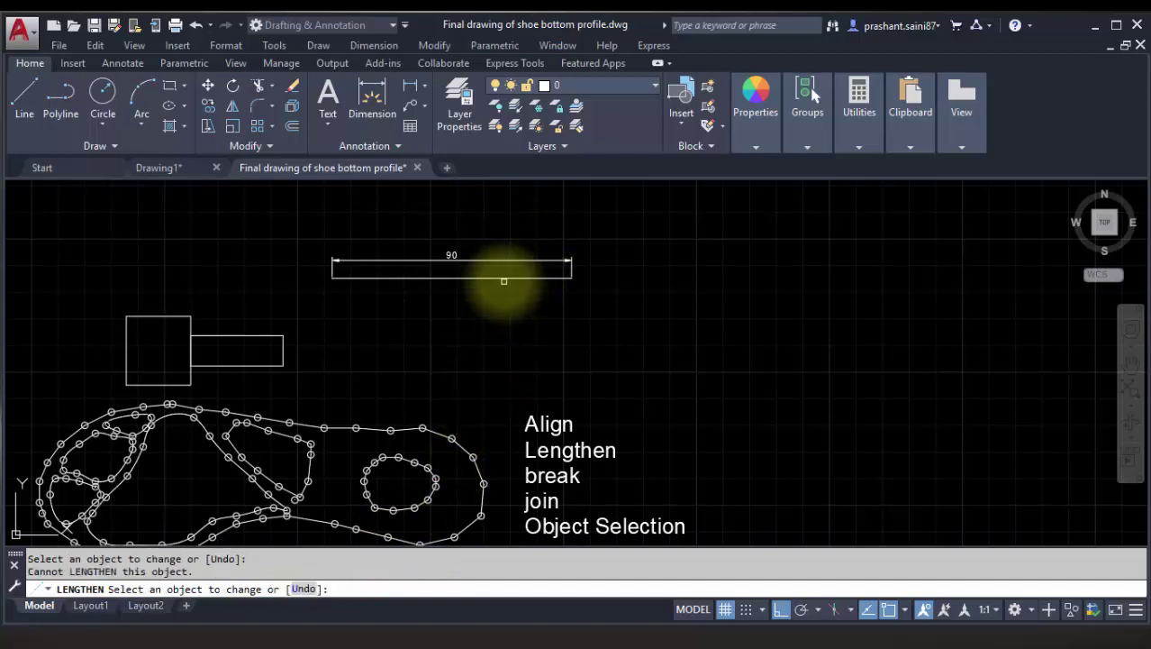
pyautogui.click(503, 279)
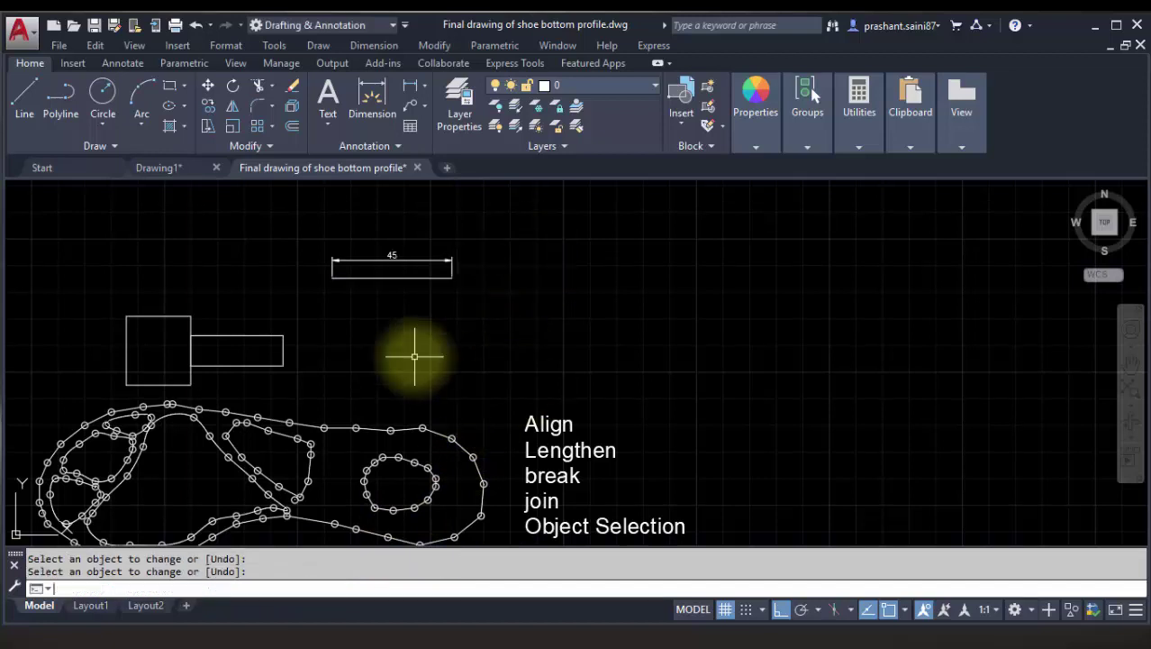
pyautogui.moveTo(403, 249); pyautogui.dragTo(394, 208, button='middle')
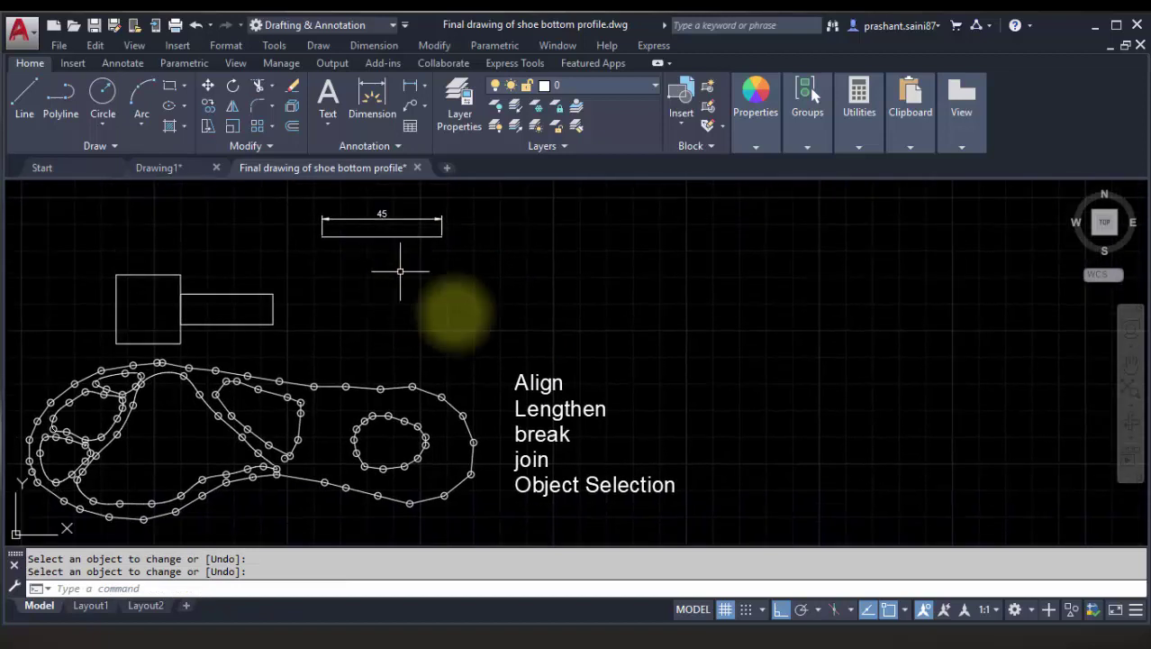
# Repeat LENGTHEN with the Total option to make the dimensioned line exactly 100 long.
pyautogui.moveTo(522, 368); pyautogui.dragTo(539, 387, button='middle')
pyautogui.rightClick(523, 313)
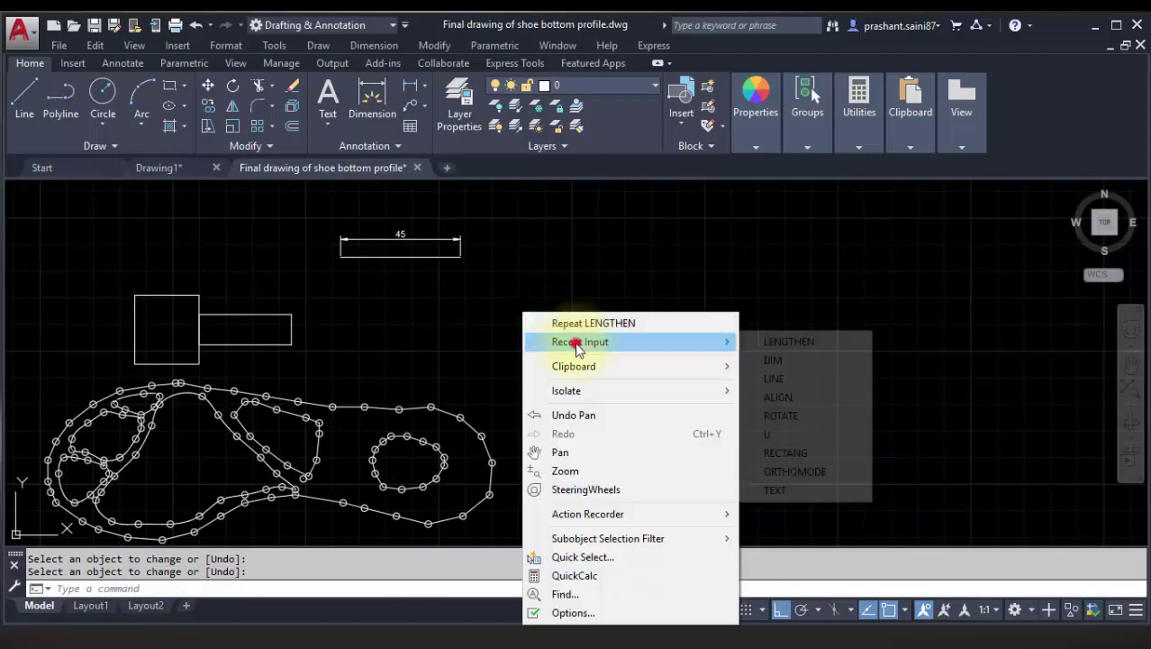
pyautogui.click(616, 323)
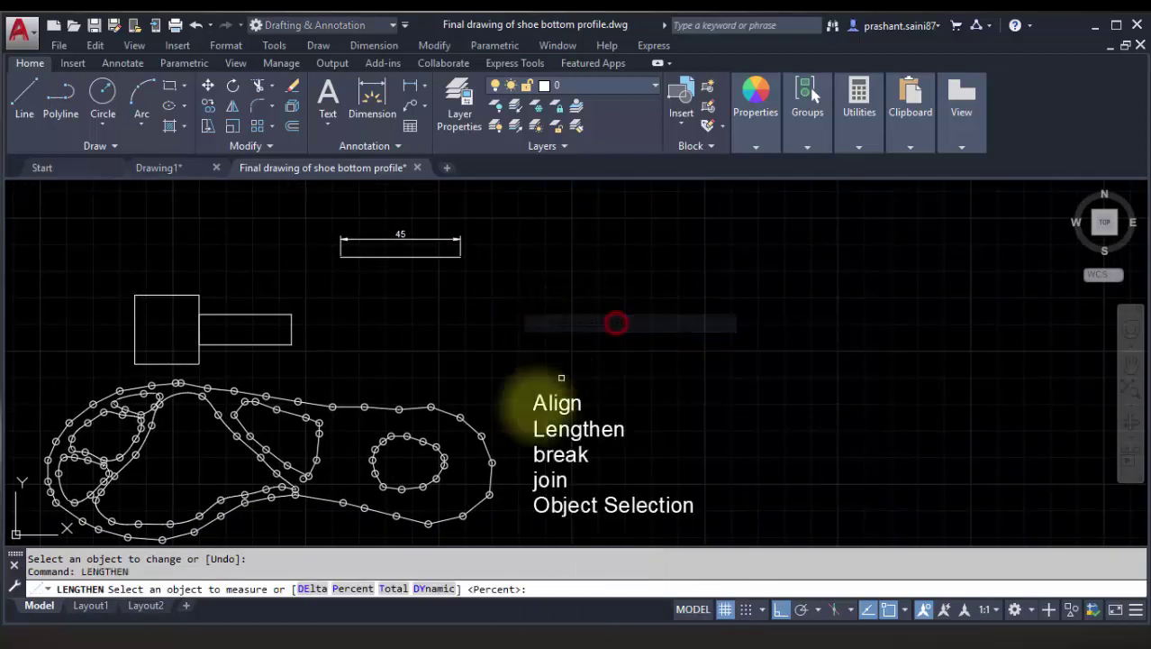
pyautogui.click(392, 588)
pyautogui.scroll(1, 455, 371)
pyautogui.scroll(1, 429, 346)
pyautogui.scroll(2, 428, 342)
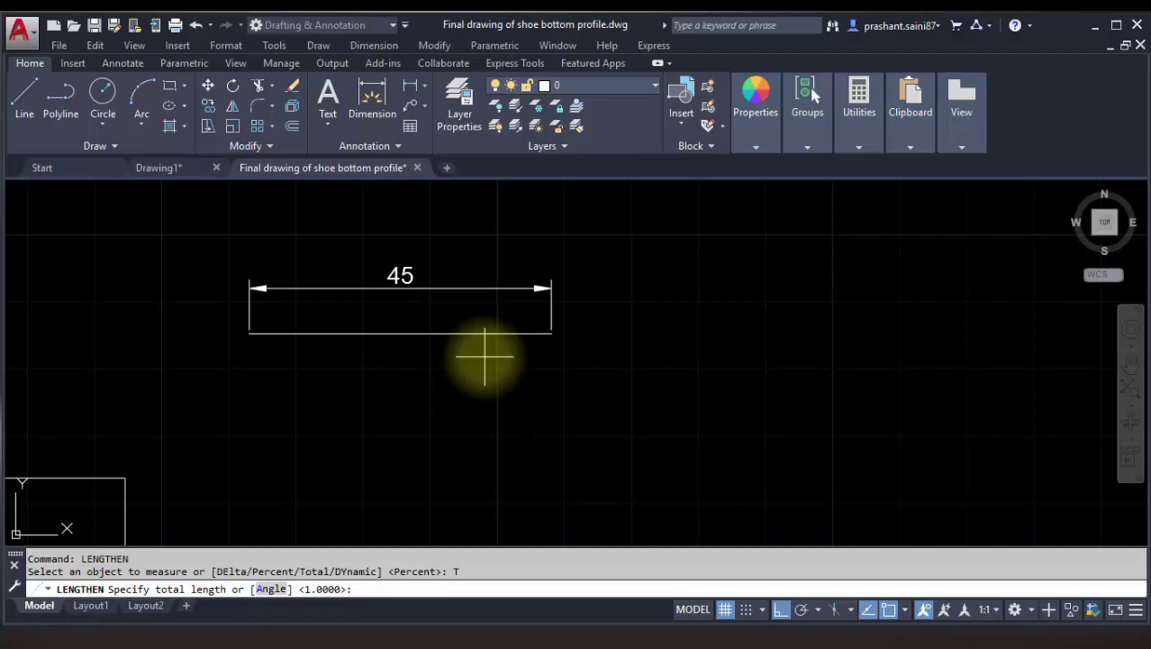
pyautogui.write('100')
pyautogui.press('Return')
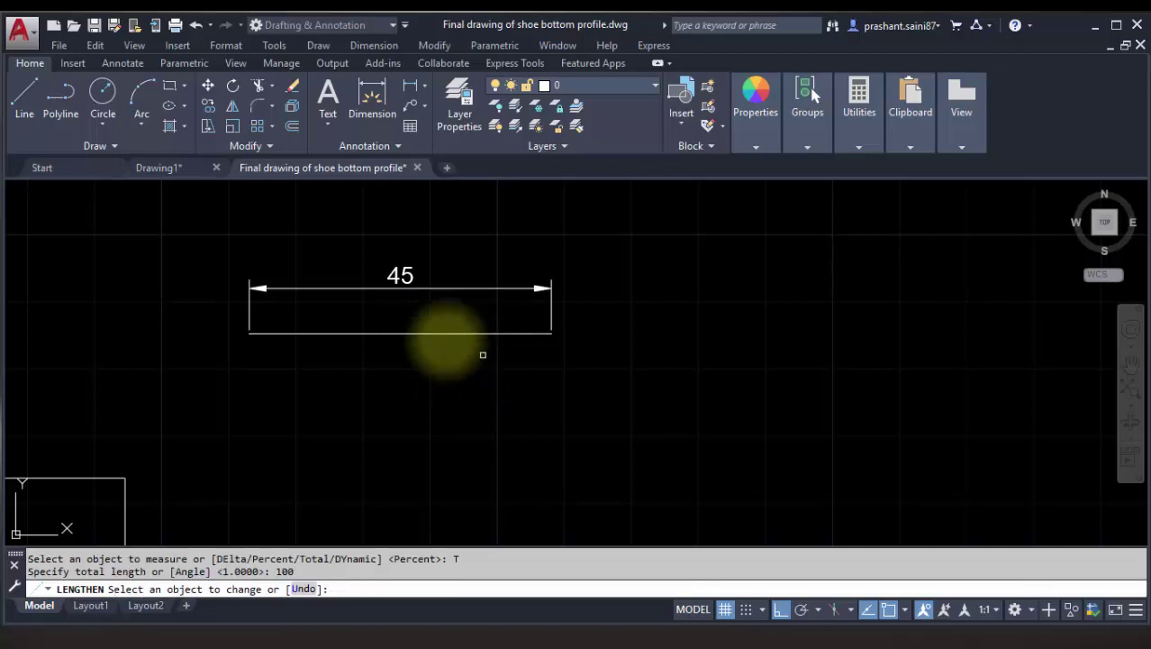
pyautogui.click(417, 290)
pyautogui.click(512, 337)
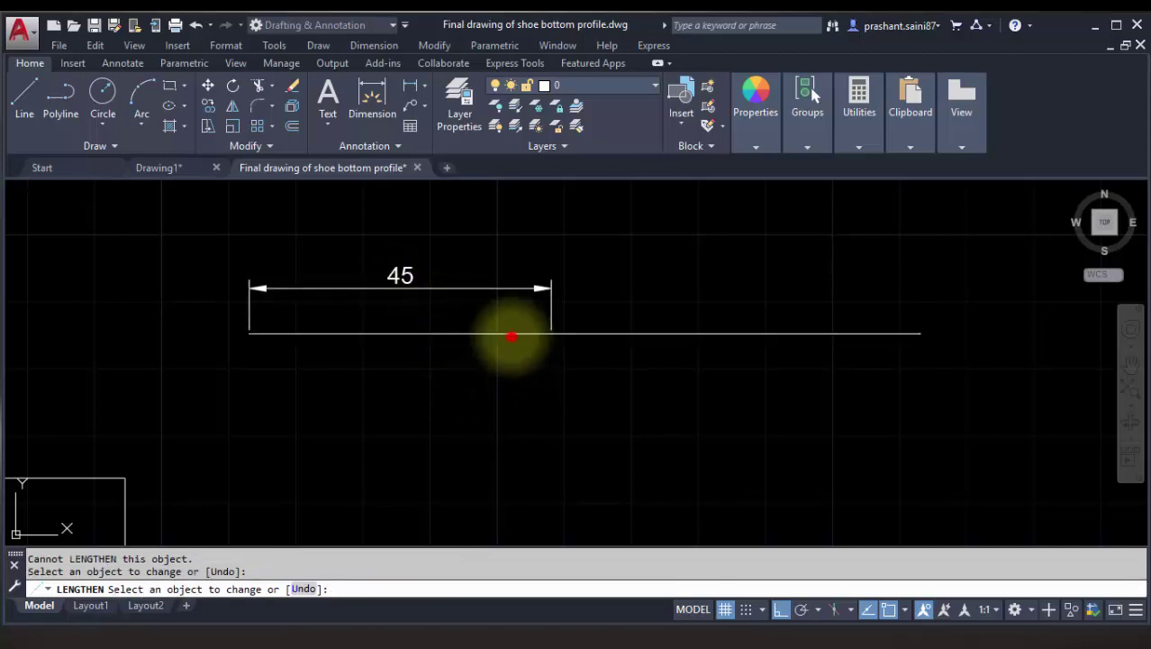
pyautogui.press('Return')
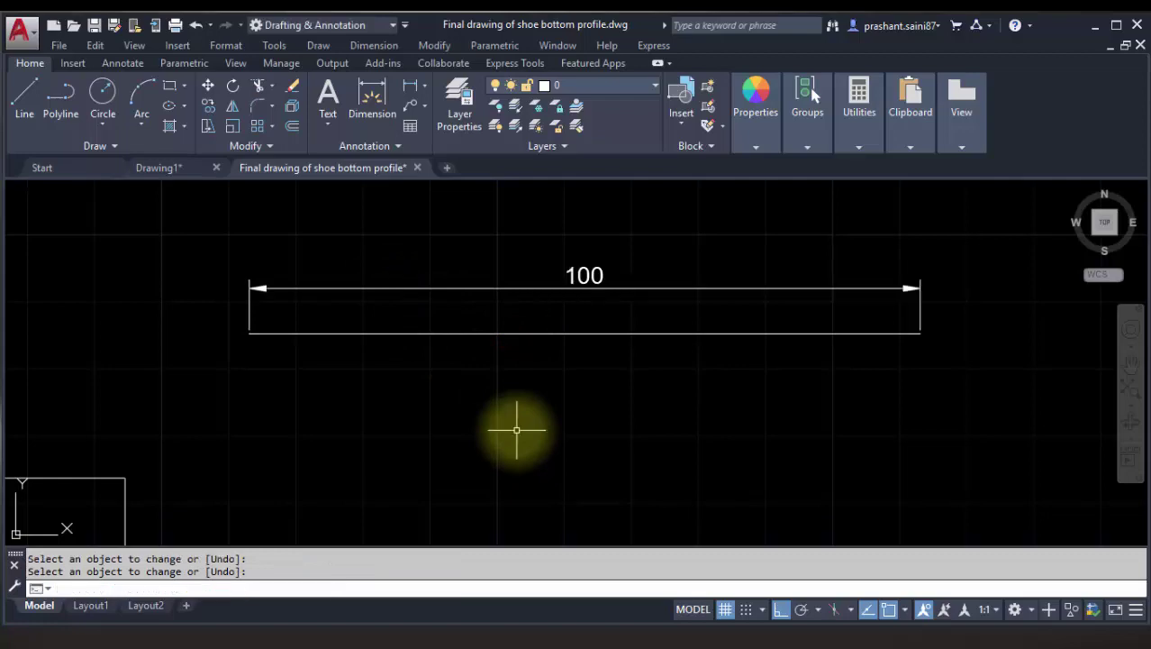
pyautogui.scroll(-2, 518, 430)
pyautogui.scroll(-5, 522, 387)
pyautogui.scroll(4, 507, 342)
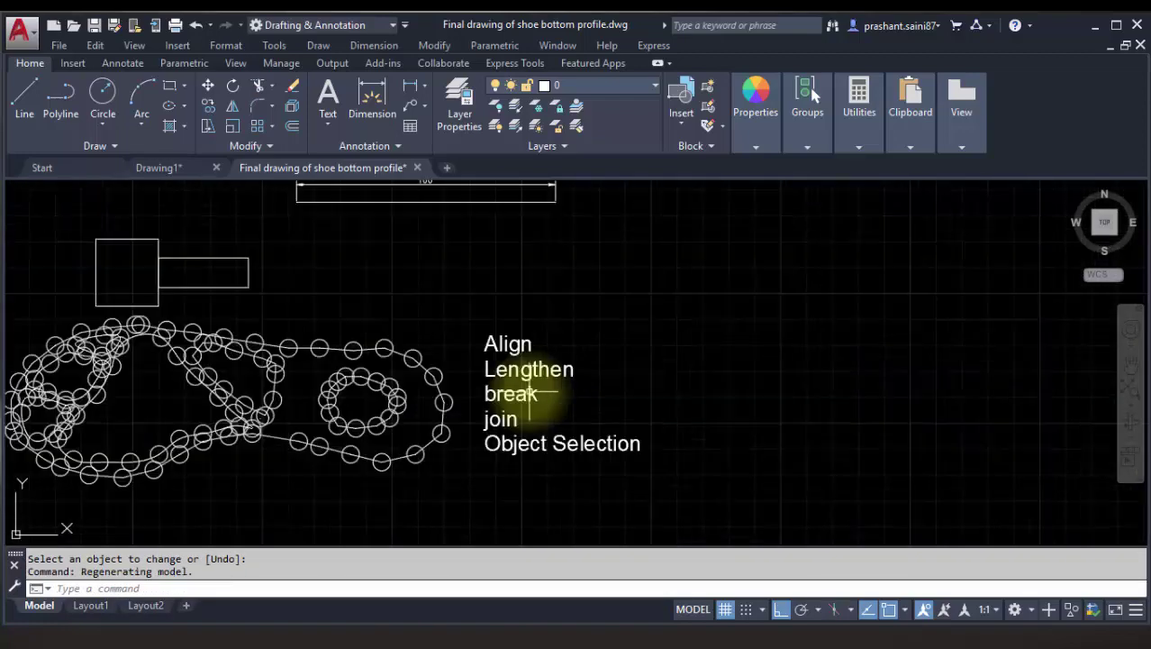
# Dynamically lengthen the line beneath the 100 dimension, dragging its end far right.
pyautogui.rightClick(531, 364)
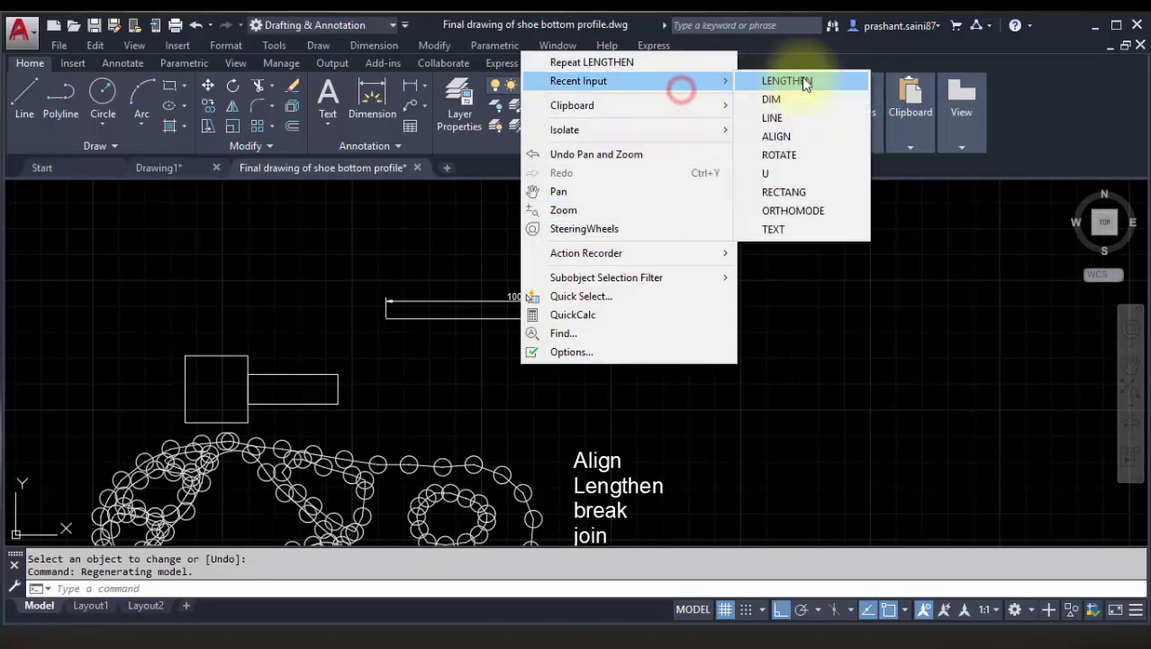
pyautogui.click(802, 79)
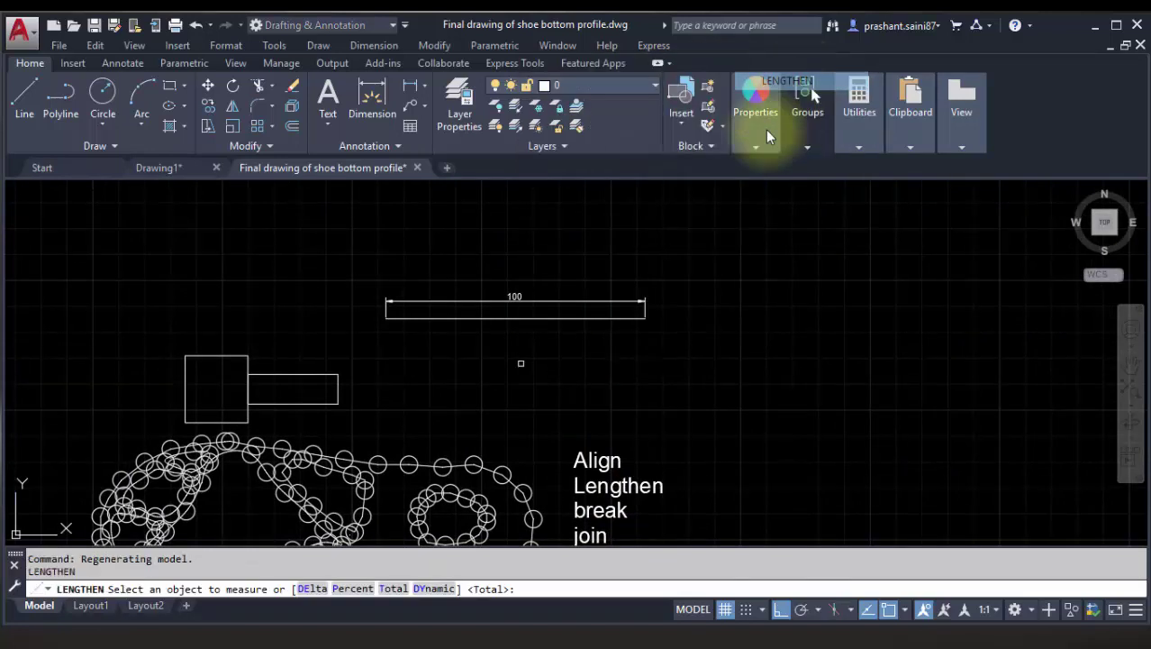
pyautogui.click(442, 589)
pyautogui.moveTo(561, 342)
pyautogui.mouseDown(button='middle')
pyautogui.moveTo(522, 409)
pyautogui.moveTo(552, 447)
pyautogui.mouseUp(button='middle')
pyautogui.scroll(4, 540, 408)
pyautogui.scroll(-2, 558, 410)
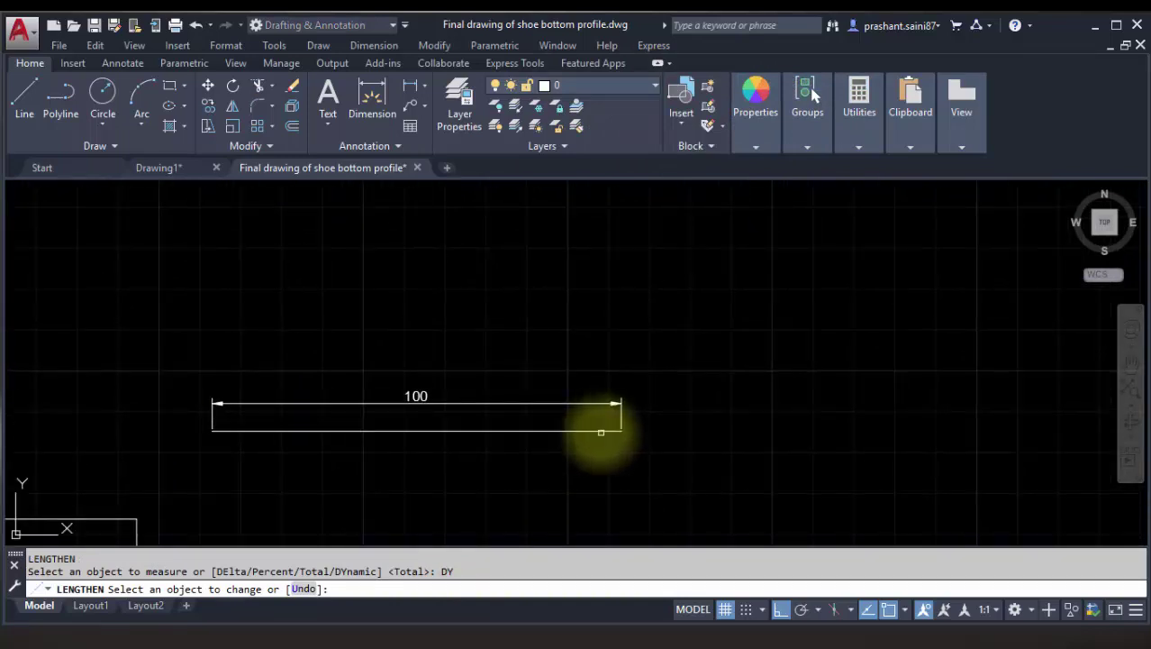
pyautogui.click(601, 432)
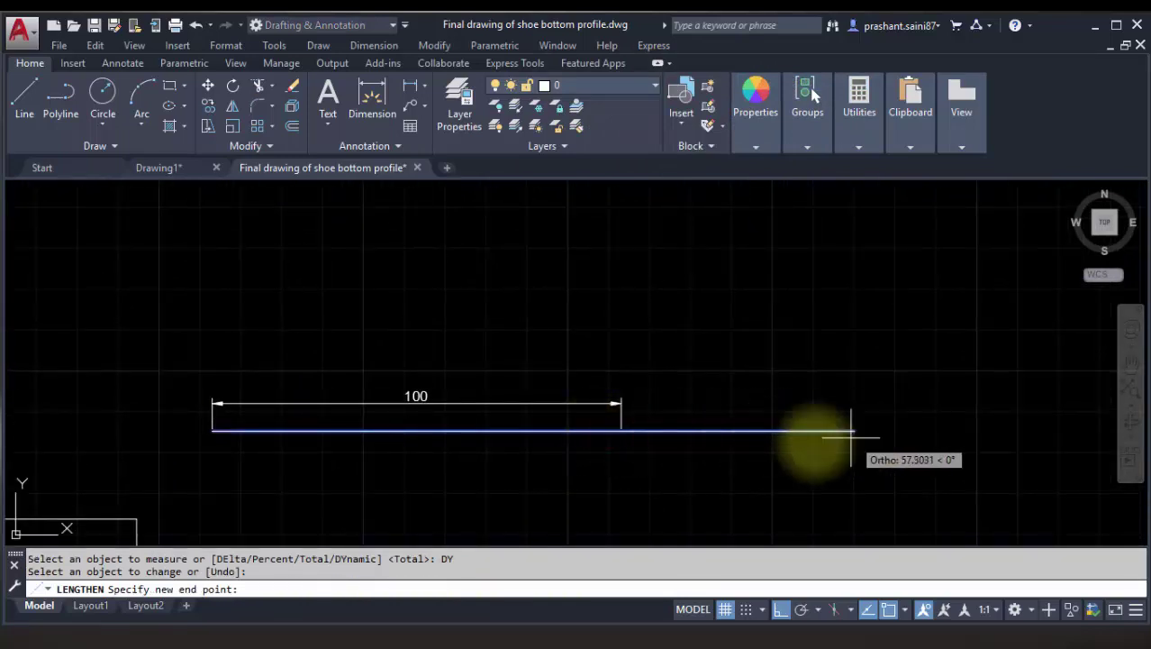
pyautogui.click(816, 437)
# Re-drag the line's end a few more times, finally shortening it to about half the dimension.
pyautogui.click(800, 432)
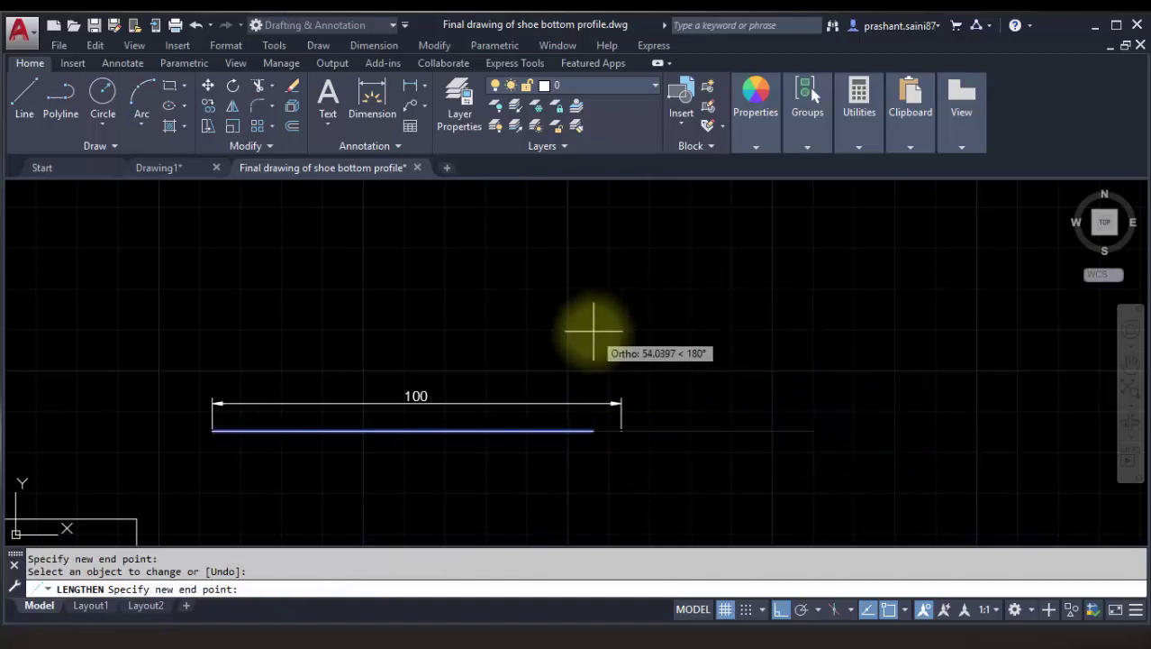
pyautogui.click(690, 420)
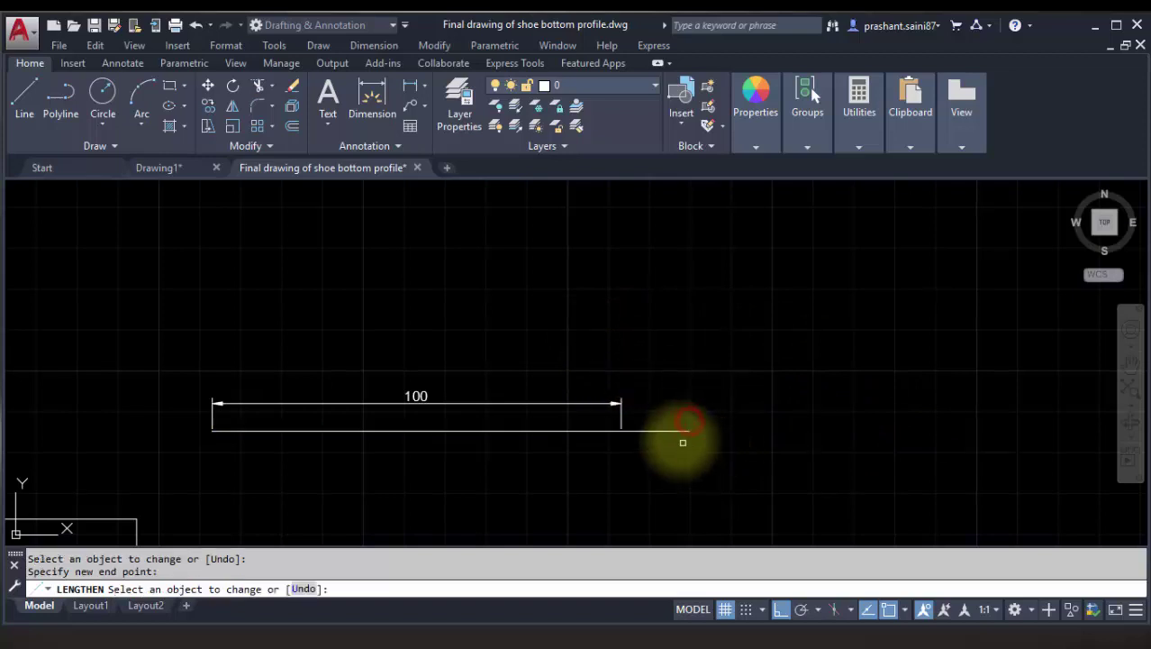
pyautogui.click(679, 432)
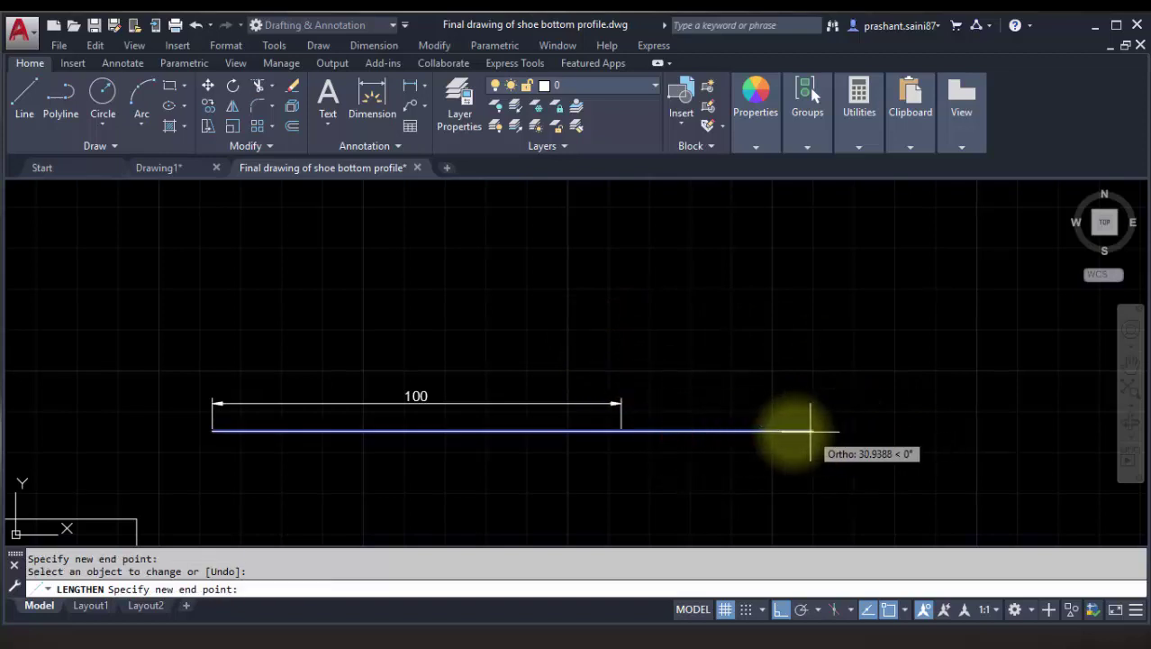
pyautogui.click(788, 430)
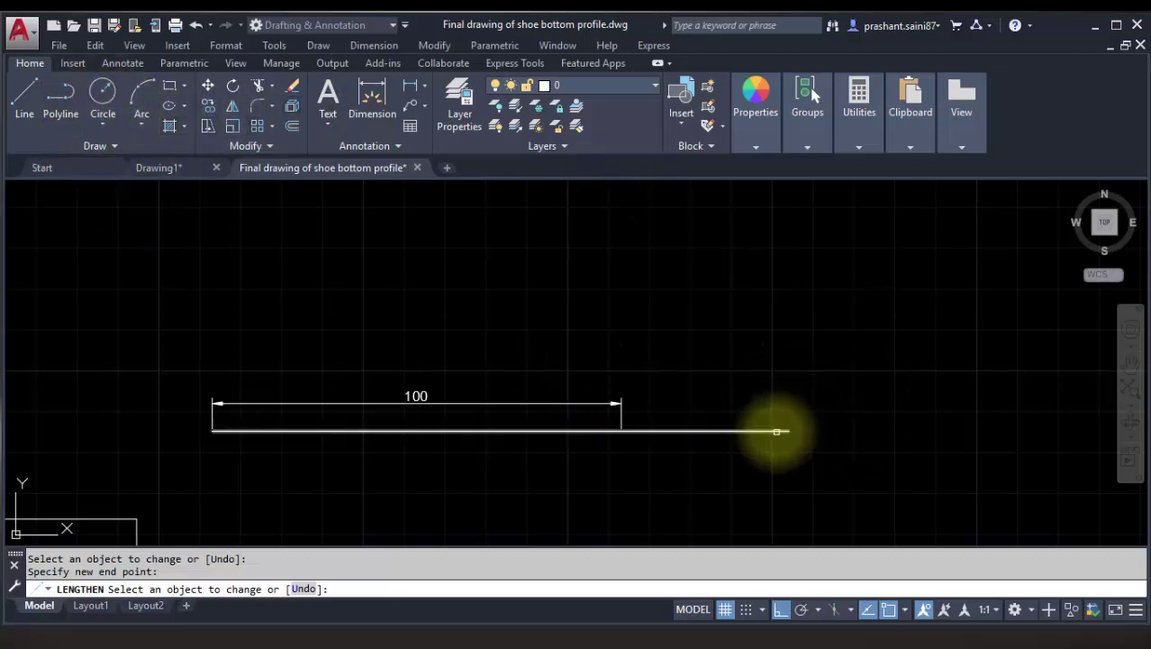
pyautogui.click(775, 430)
pyautogui.click(417, 431)
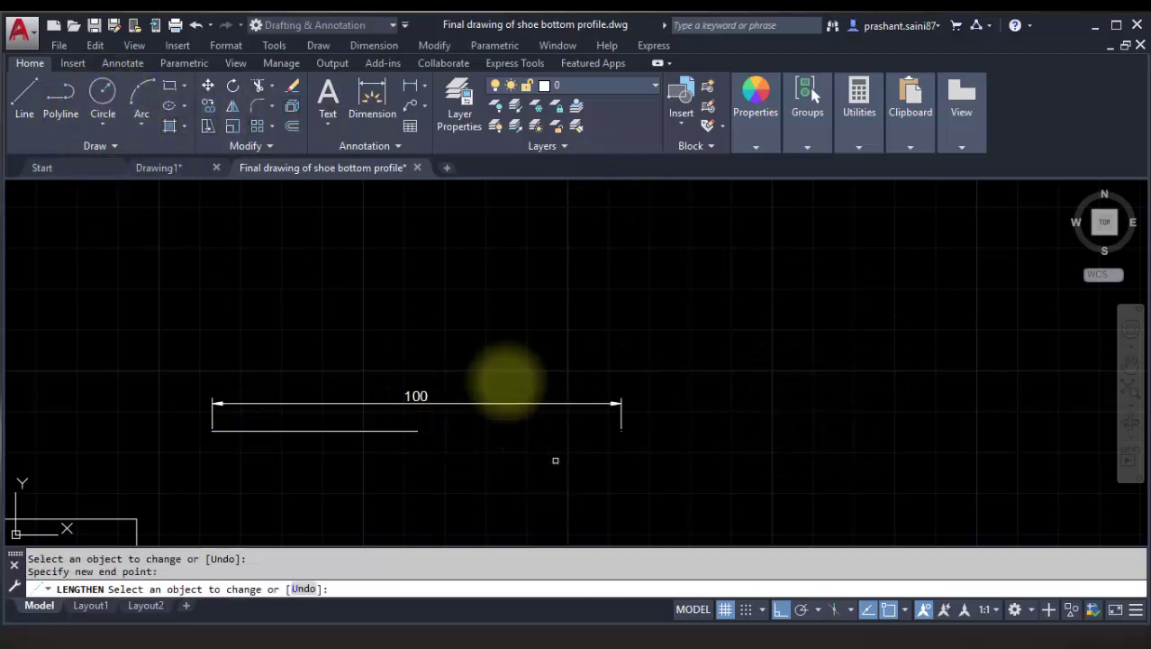
pyautogui.click(38, 98)
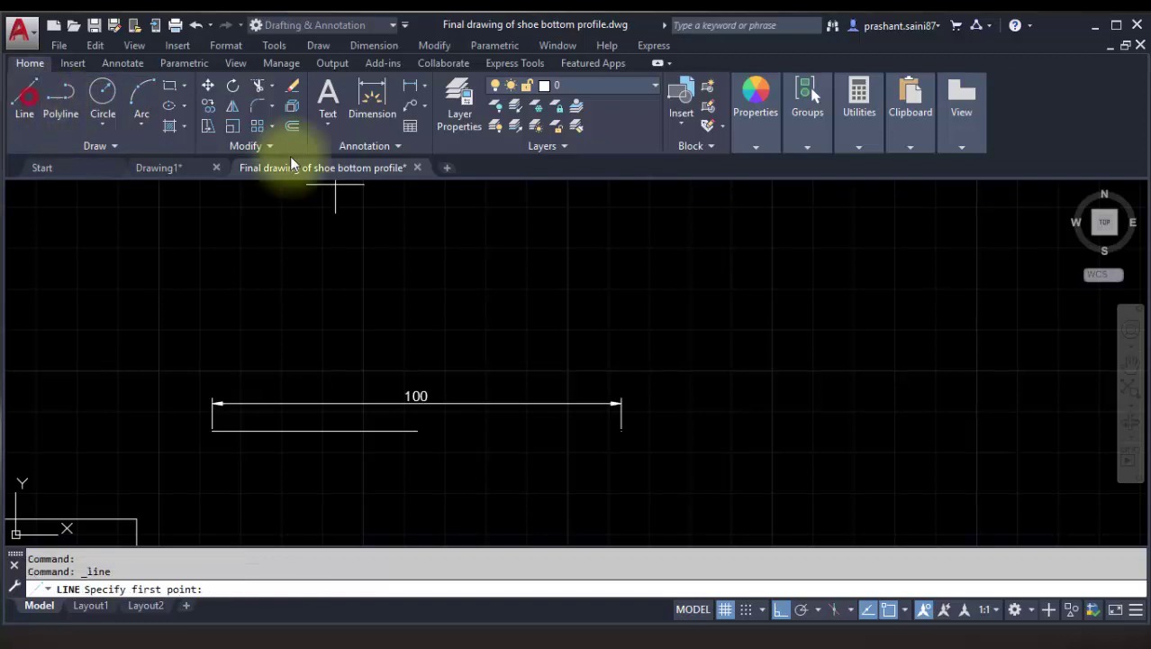
# Draw a vertical line to the right of the dimension.
pyautogui.click(760, 304)
pyautogui.rightClick(673, 332)
pyautogui.click(700, 343)
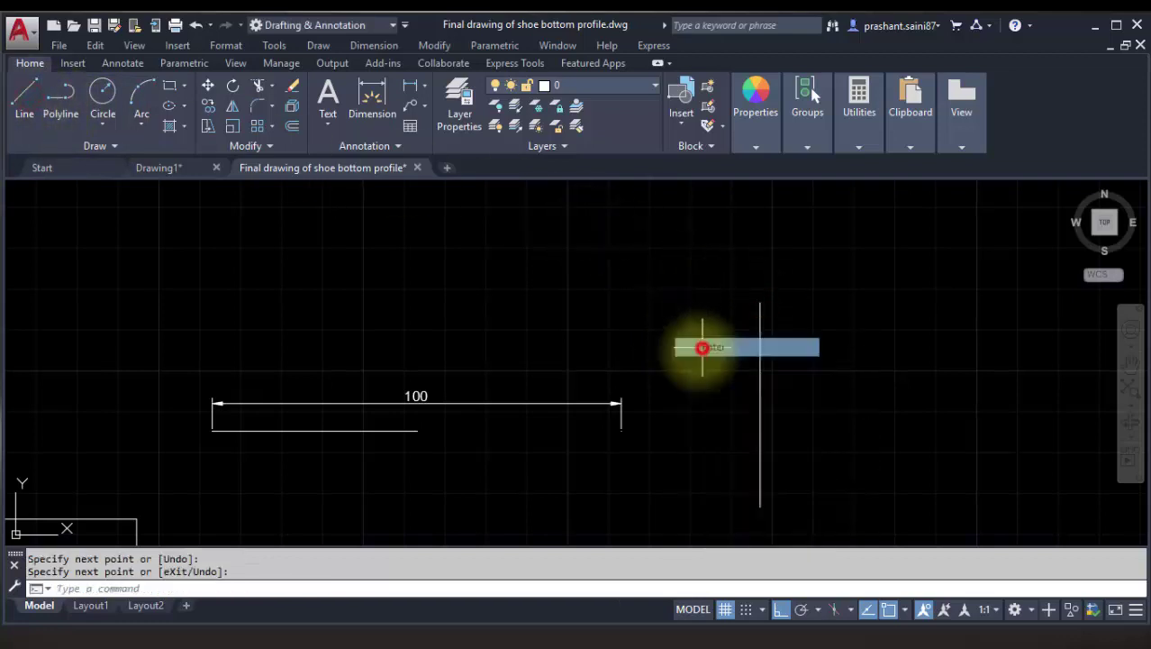
# Dynamically extend the horizontal line to the vertical line, making it 134 long.
pyautogui.rightClick(553, 317)
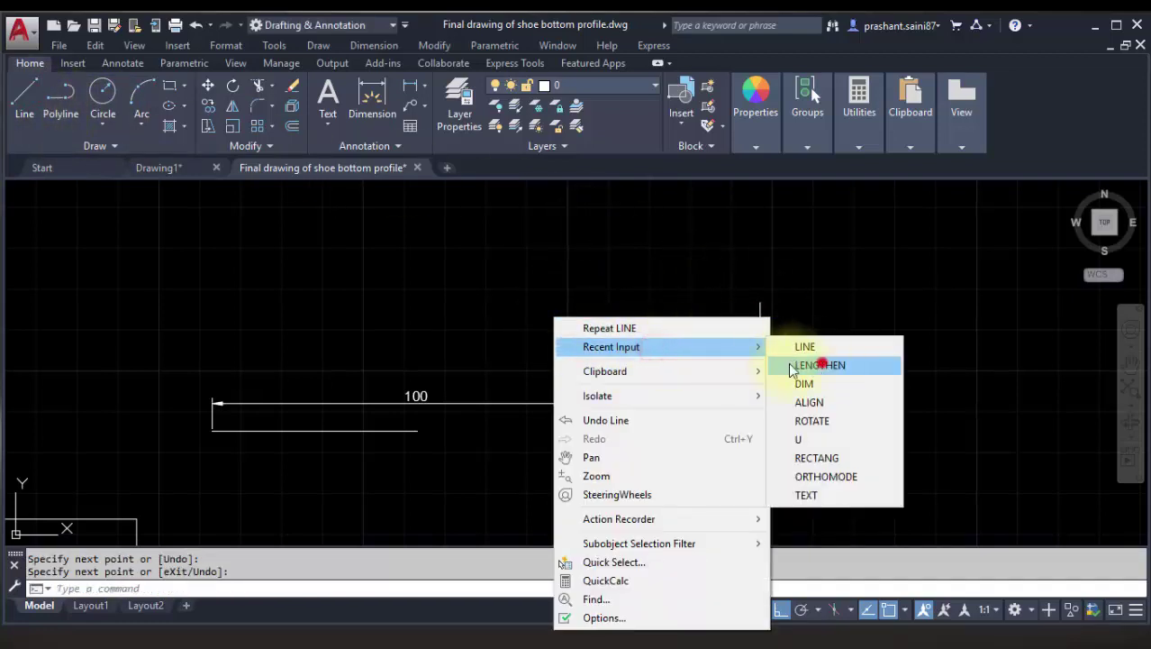
pyautogui.click(807, 363)
pyautogui.click(432, 589)
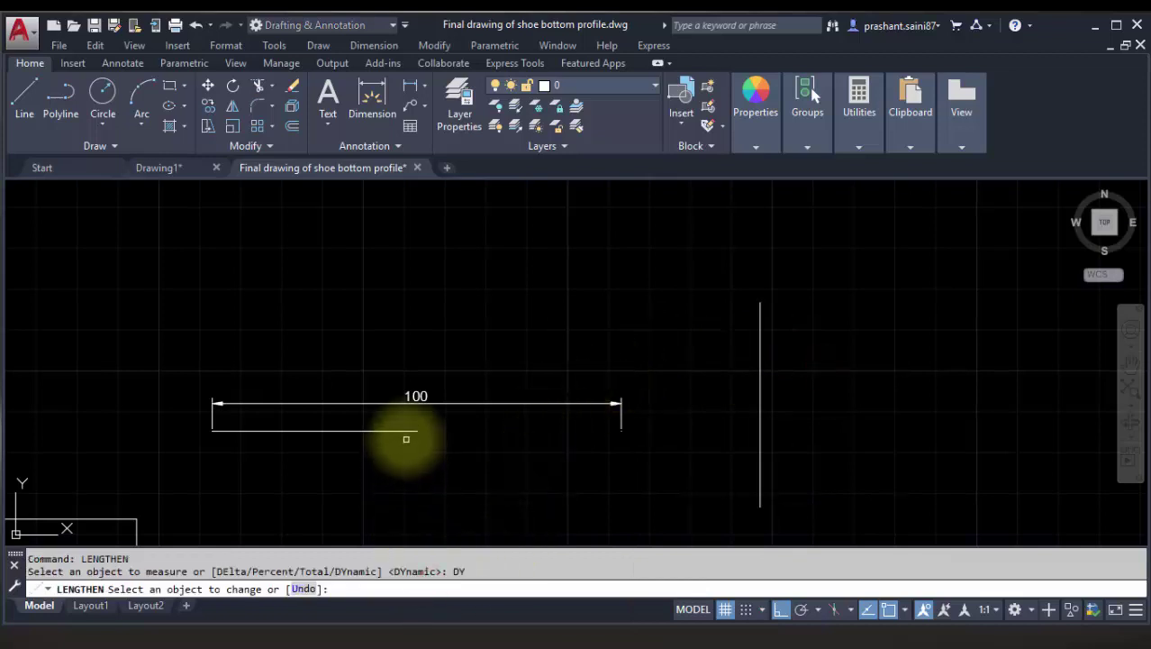
pyautogui.click(408, 431)
pyautogui.click(760, 430)
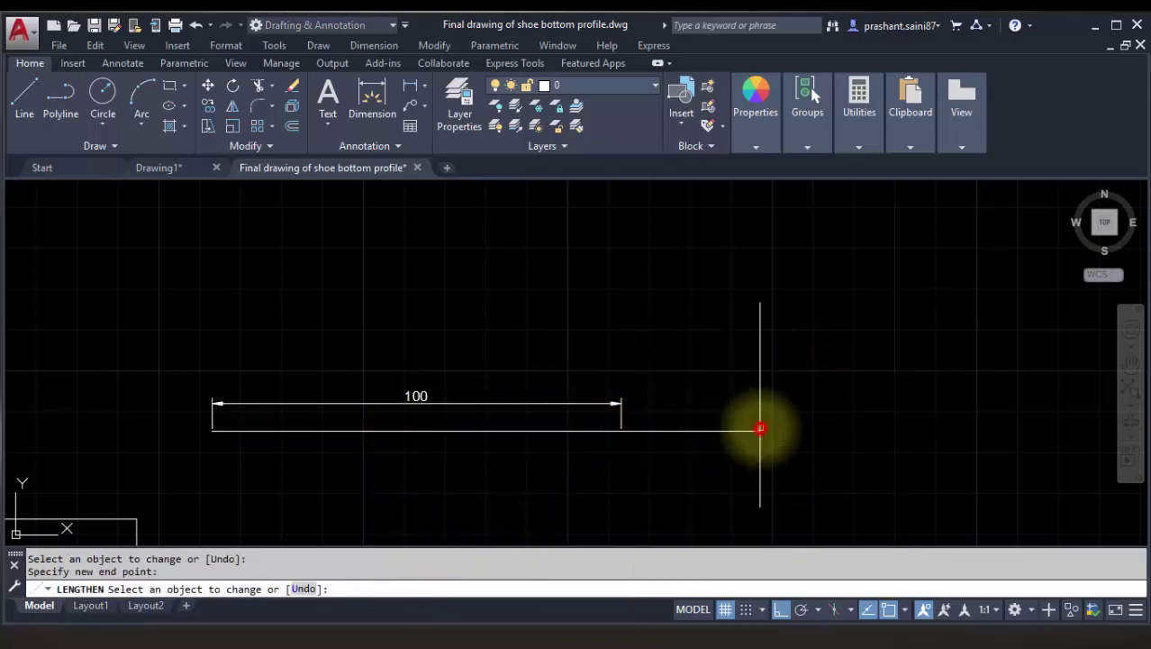
pyautogui.press('Return')
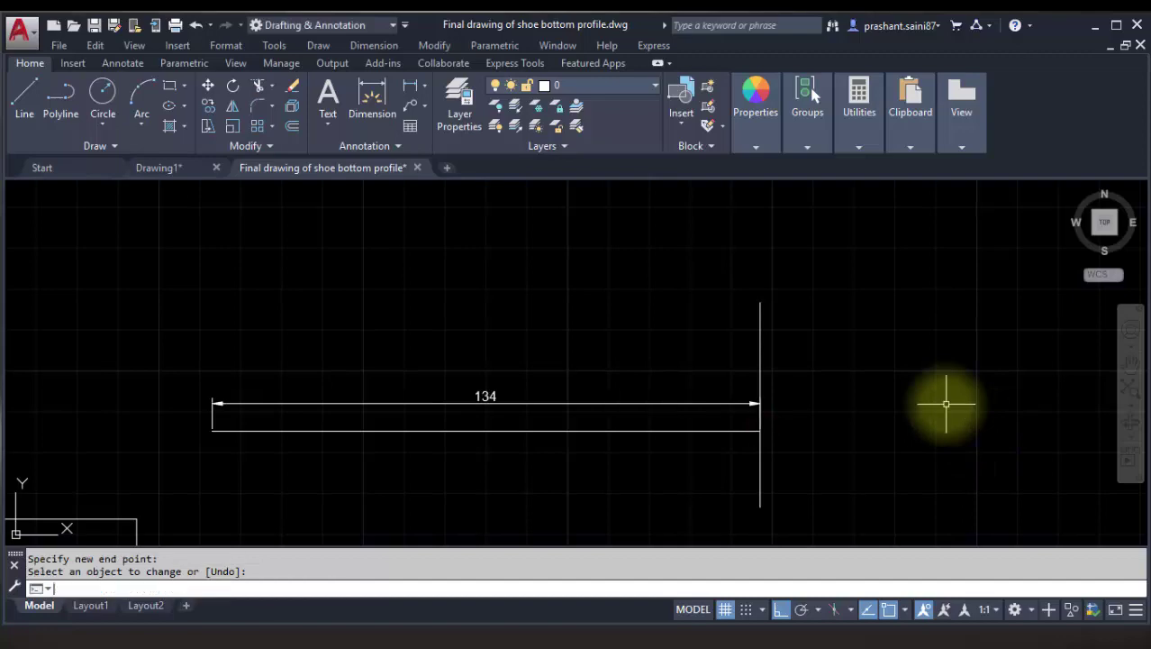
pyautogui.scroll(-4, 702, 280)
pyautogui.scroll(2, 702, 284)
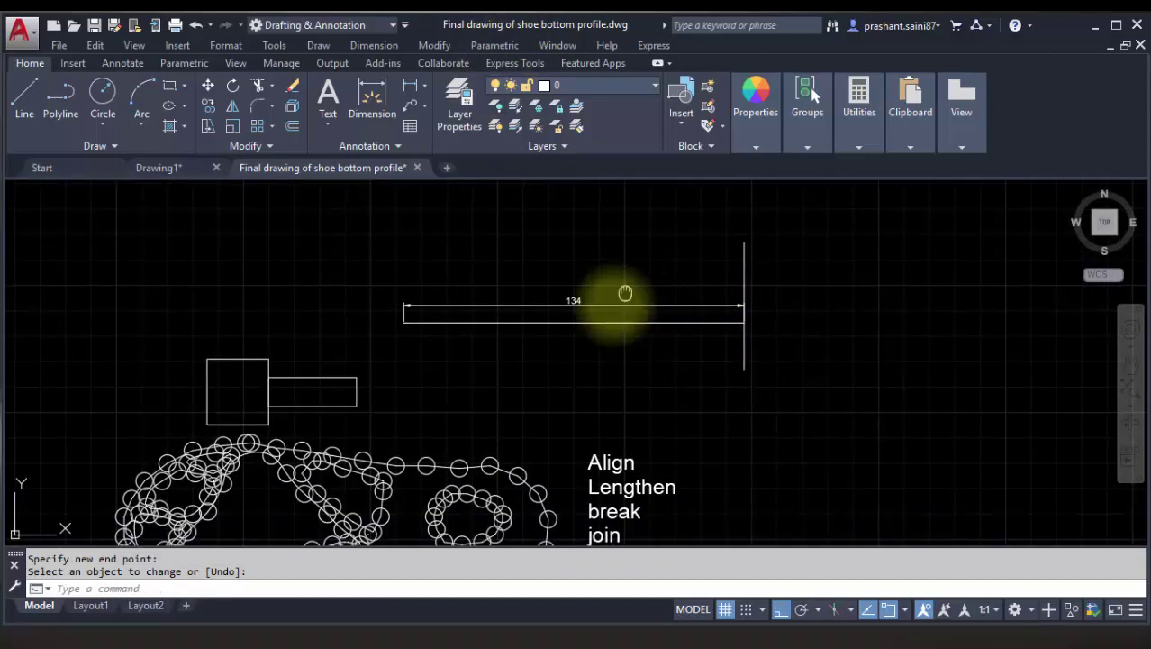
pyautogui.rightClick(517, 233)
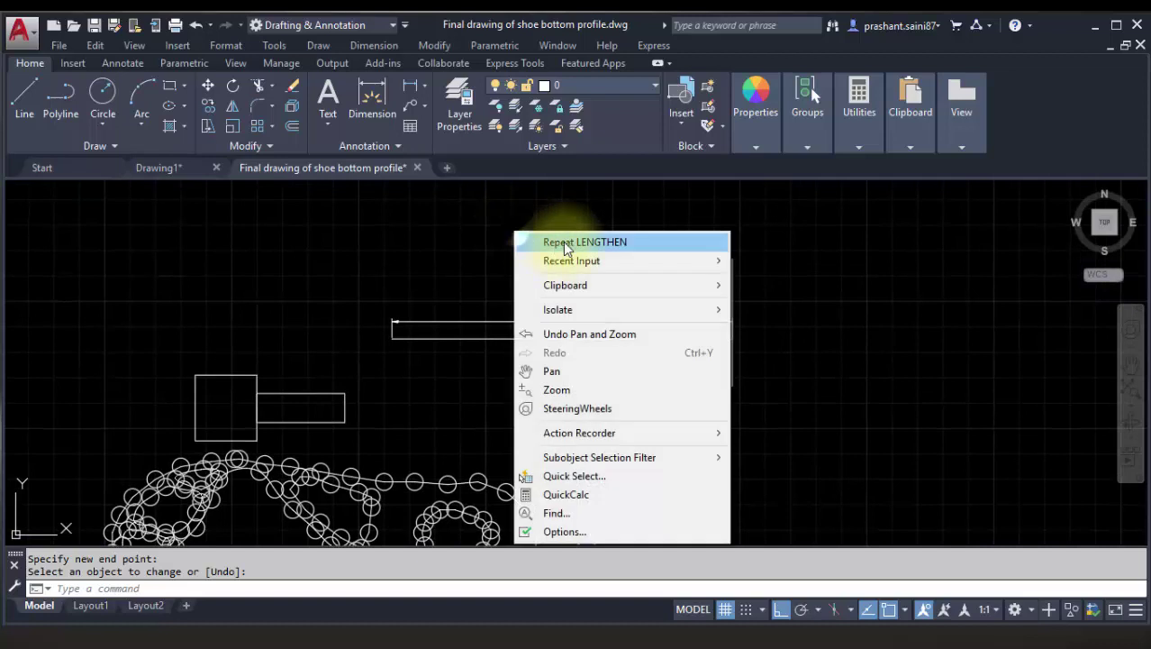
pyautogui.click(474, 226)
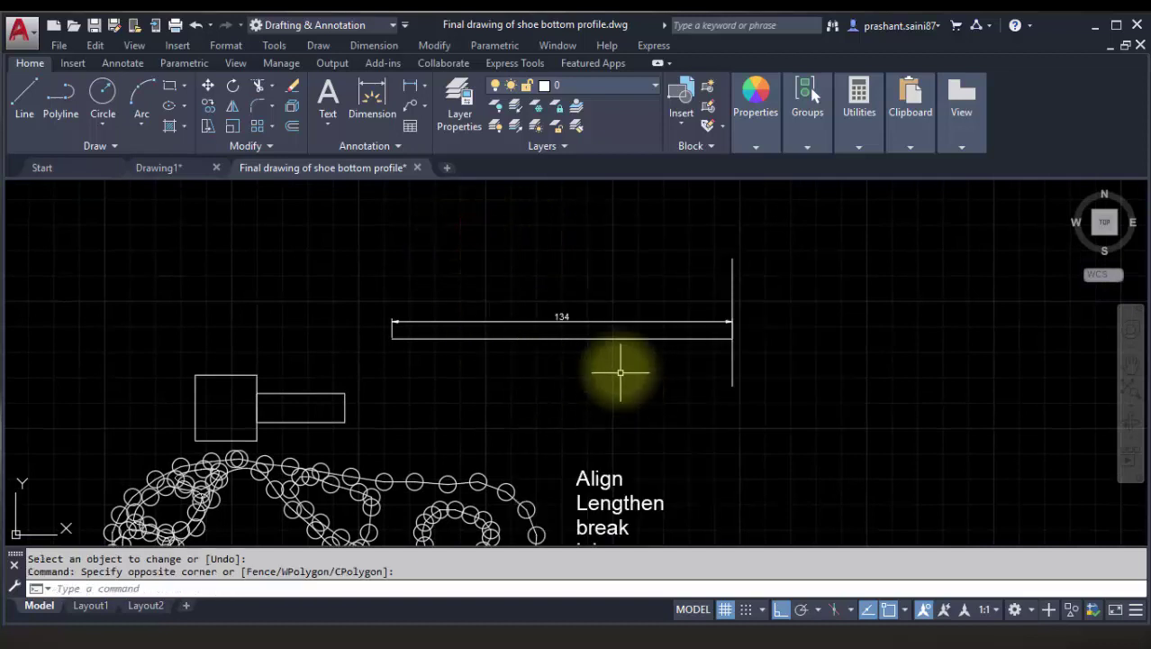
pyautogui.moveTo(617, 367); pyautogui.dragTo(609, 321, button='middle')
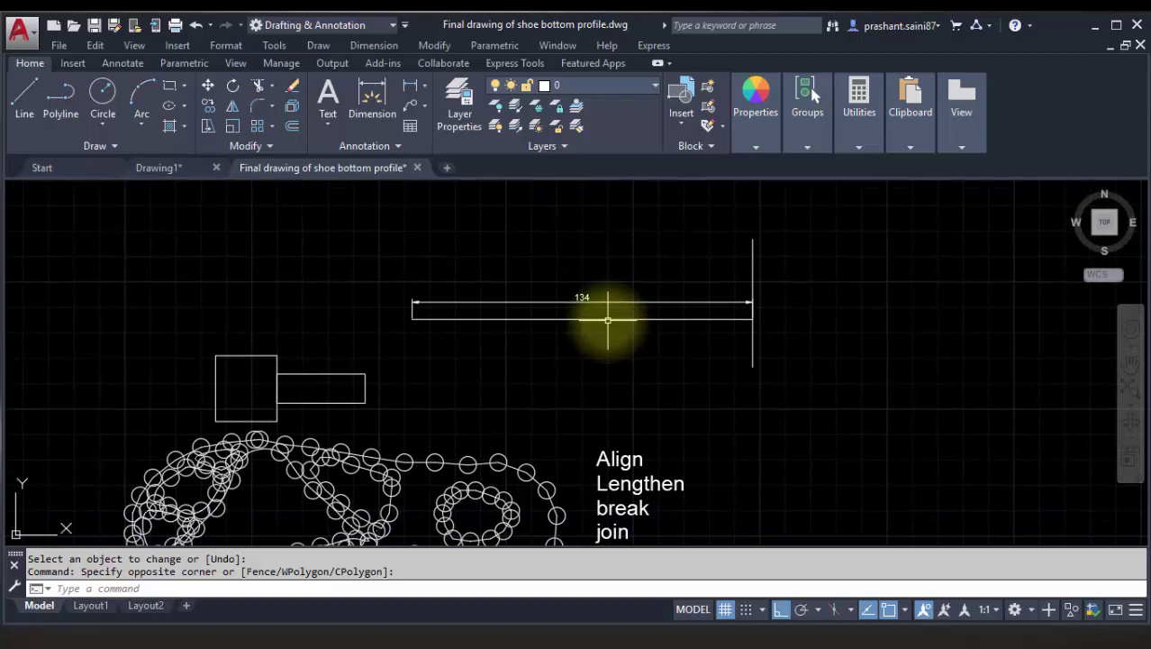
pyautogui.moveTo(618, 351); pyautogui.dragTo(597, 306, button='middle')
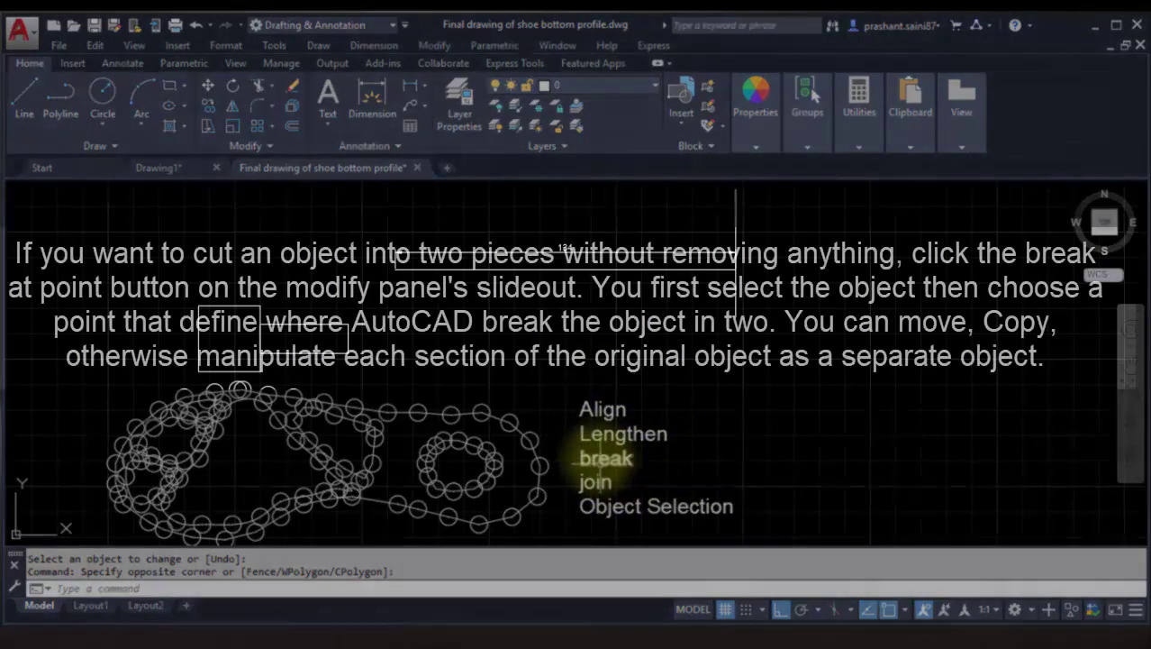
pyautogui.scroll(2, 594, 459)
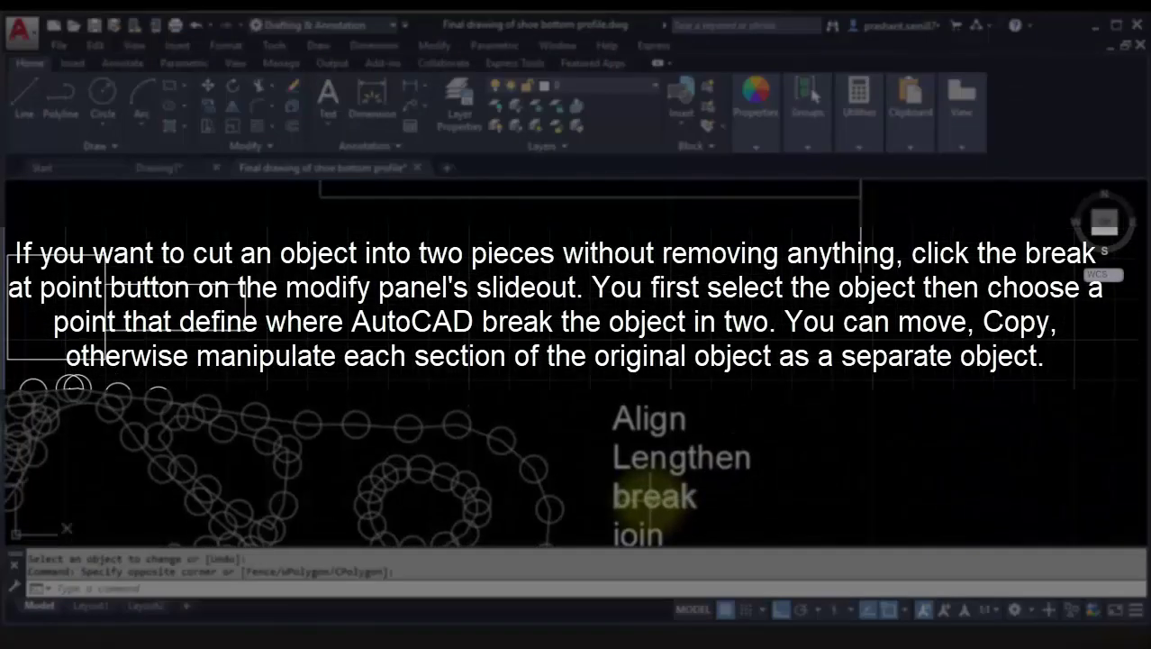
pyautogui.moveTo(676, 304); pyautogui.dragTo(641, 396, button='middle')
pyautogui.scroll(-3, 560, 302)
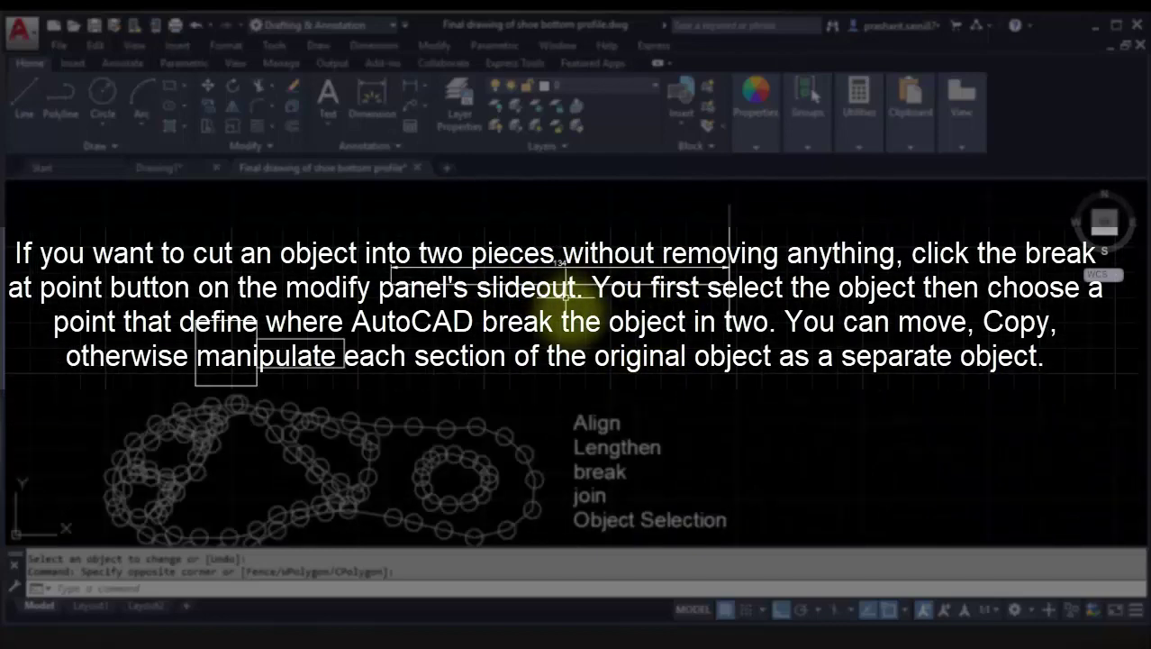
pyautogui.moveTo(552, 305); pyautogui.dragTo(531, 284, button='middle')
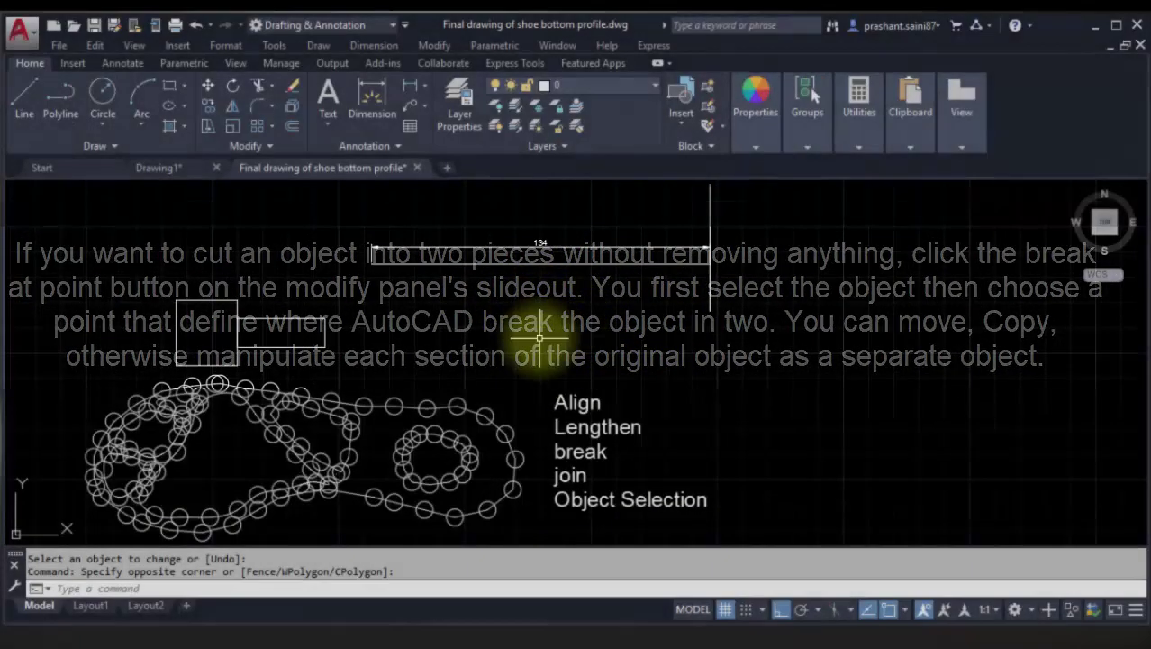
pyautogui.moveTo(582, 417); pyautogui.dragTo(500, 412, button='middle')
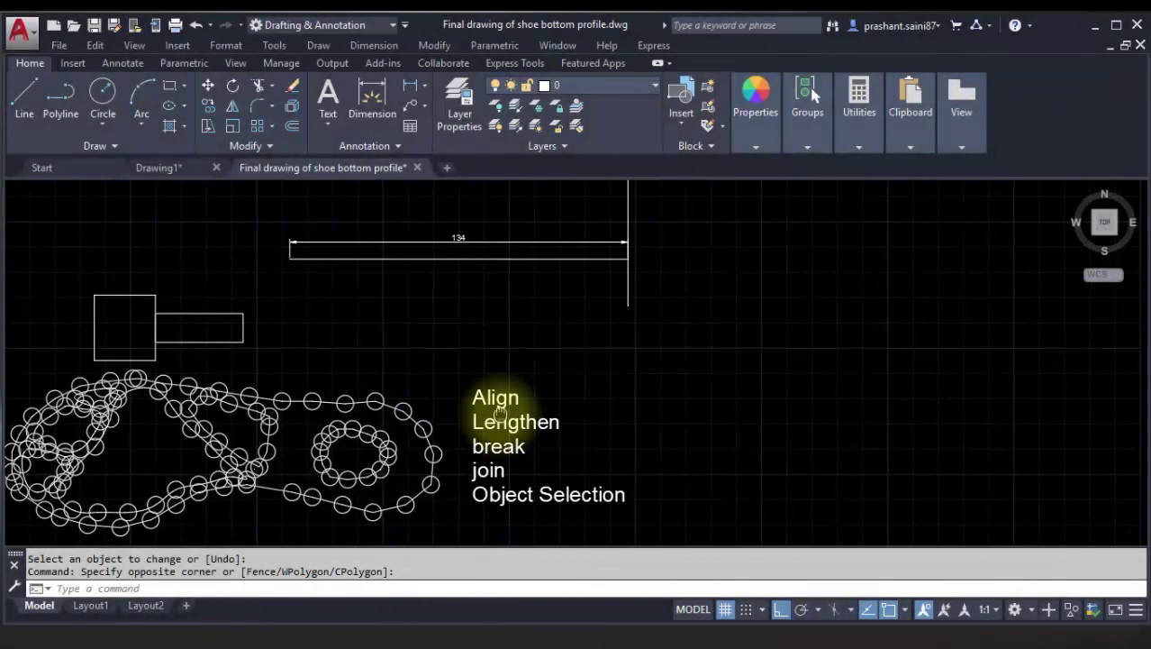
# Draw a new horizontal line to the right of the vertical line.
pyautogui.click(24, 99)
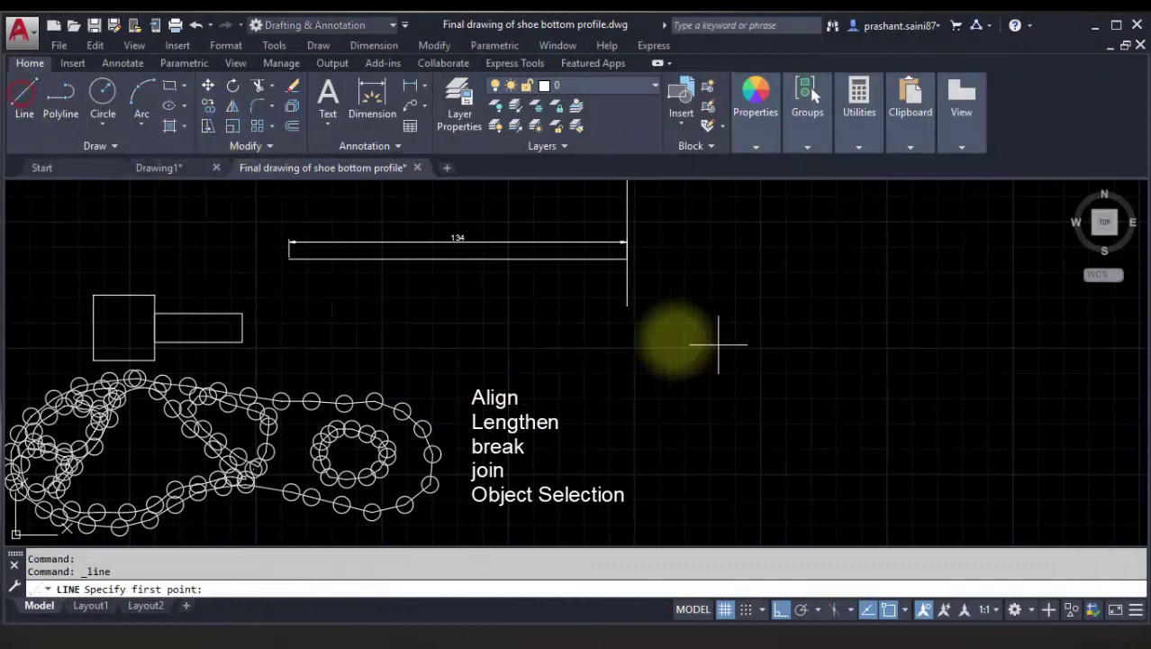
pyautogui.click(635, 342)
pyautogui.rightClick(818, 343)
pyautogui.click(817, 274)
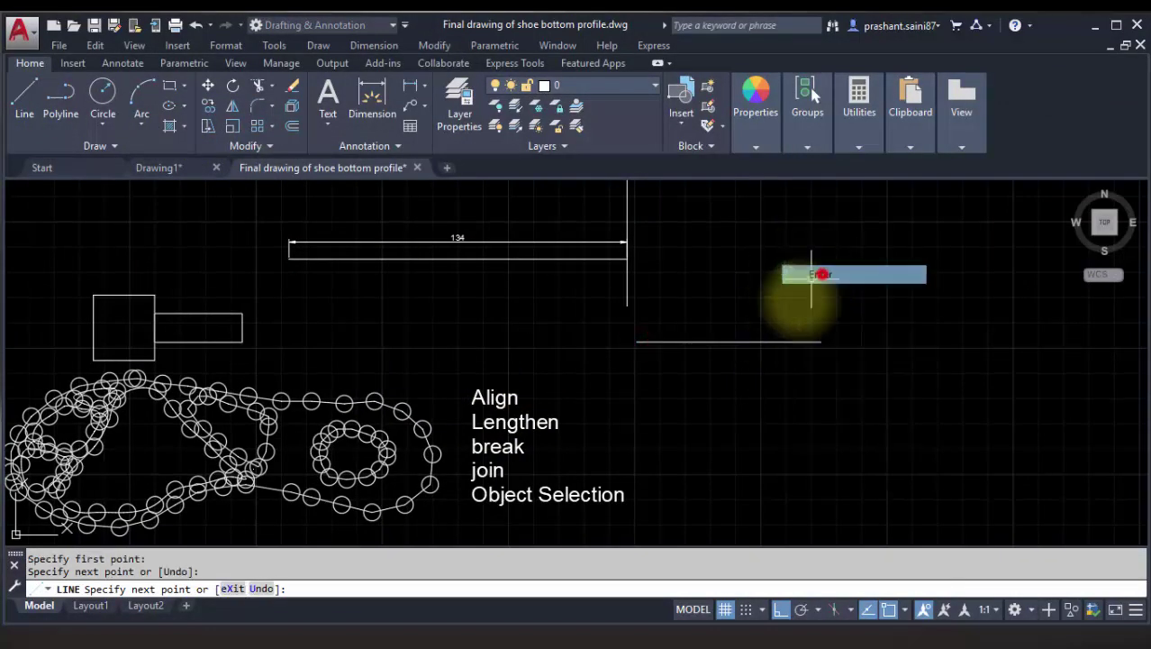
pyautogui.scroll(2, 751, 308)
pyautogui.scroll(-2, 727, 290)
pyautogui.write('BR')
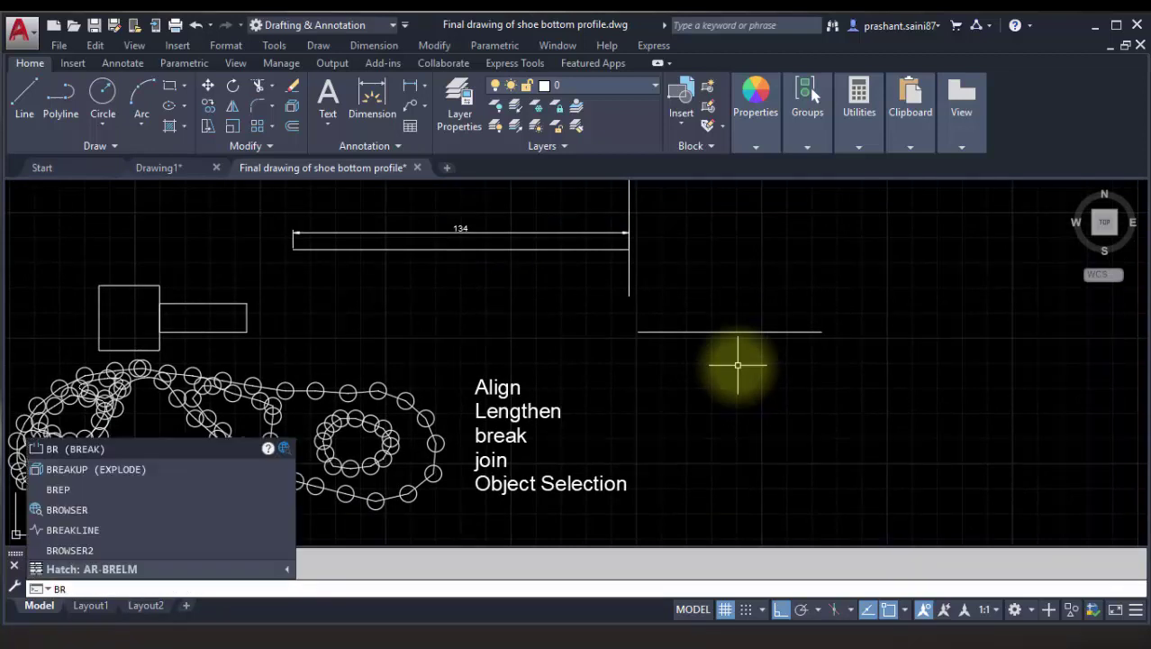
# Break a gap out of the new line between two points, then undo the break.
pyautogui.press('Return')
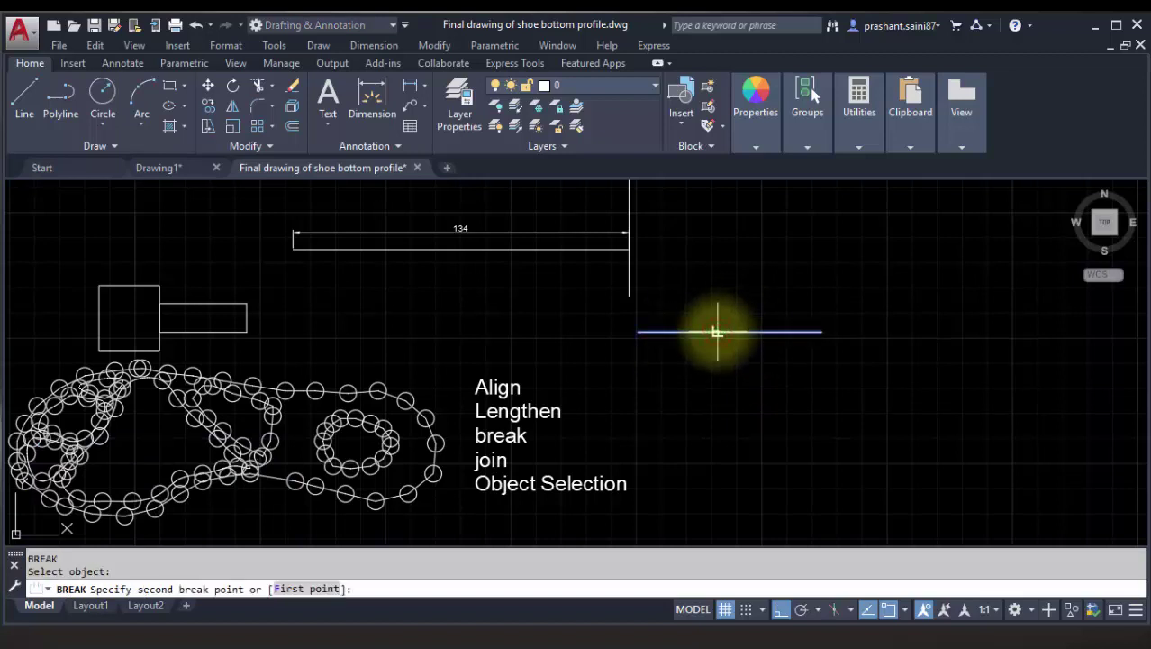
pyautogui.click(717, 332)
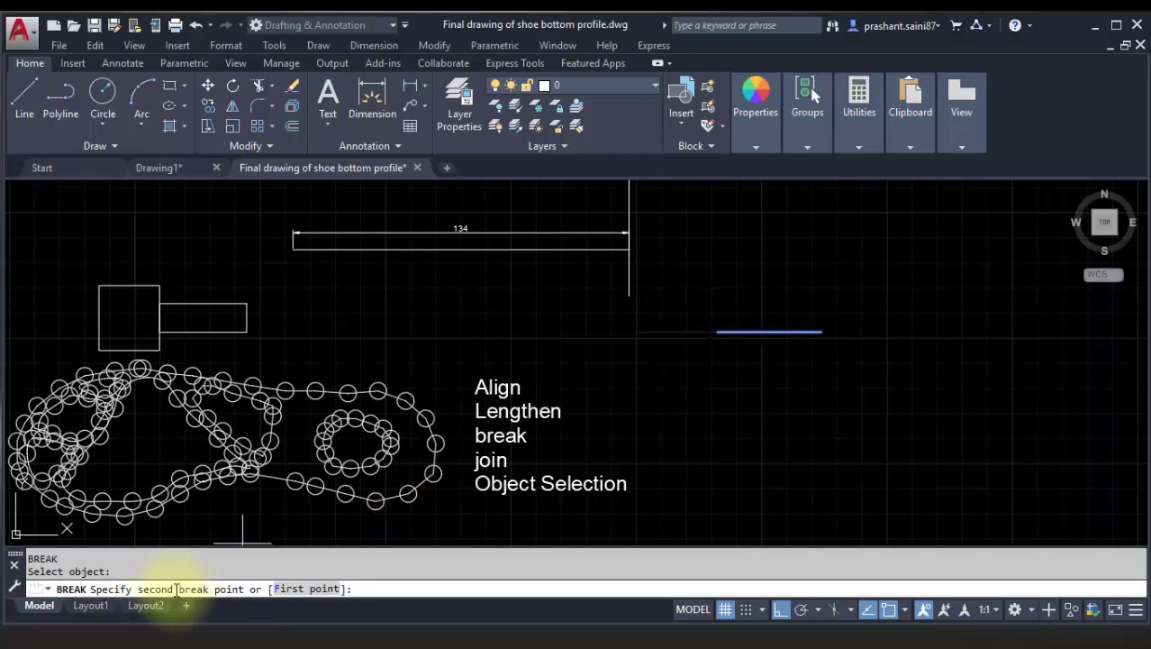
pyautogui.click(785, 339)
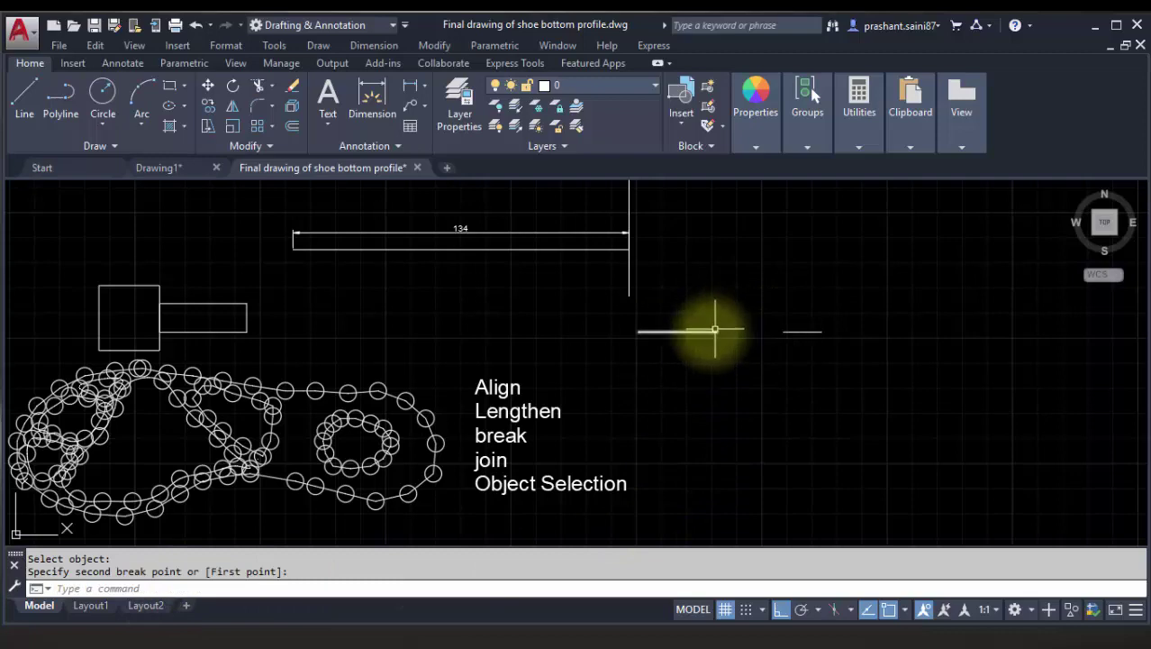
pyautogui.scroll(4, 713, 332)
pyautogui.scroll(-2, 707, 347)
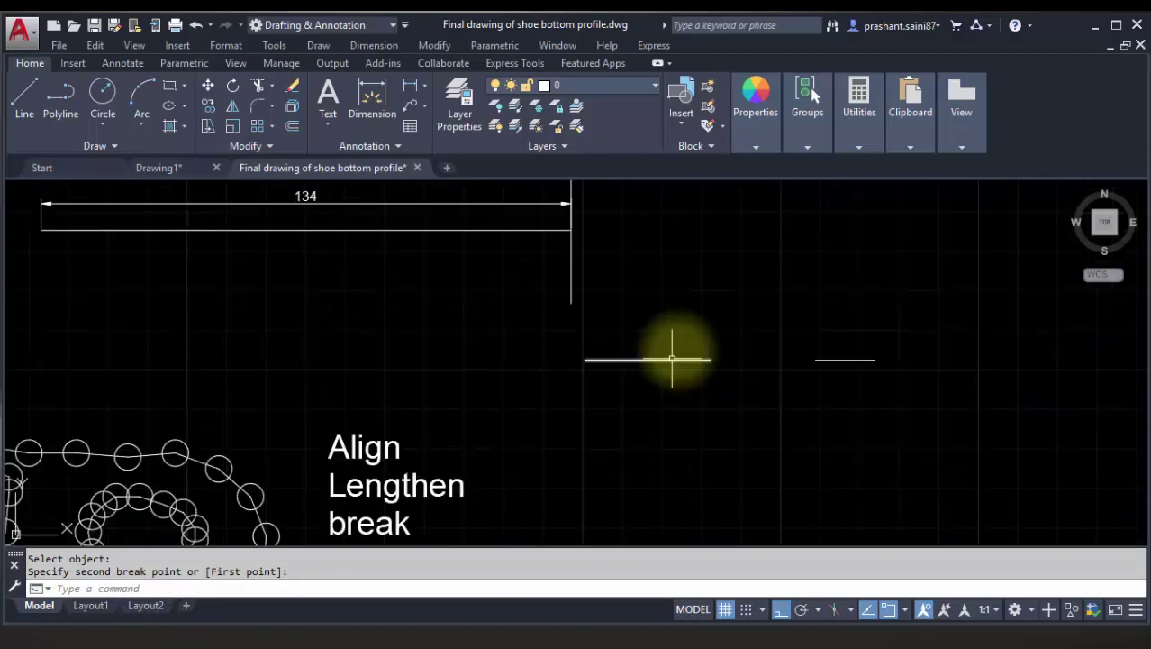
pyautogui.scroll(-4, 755, 362)
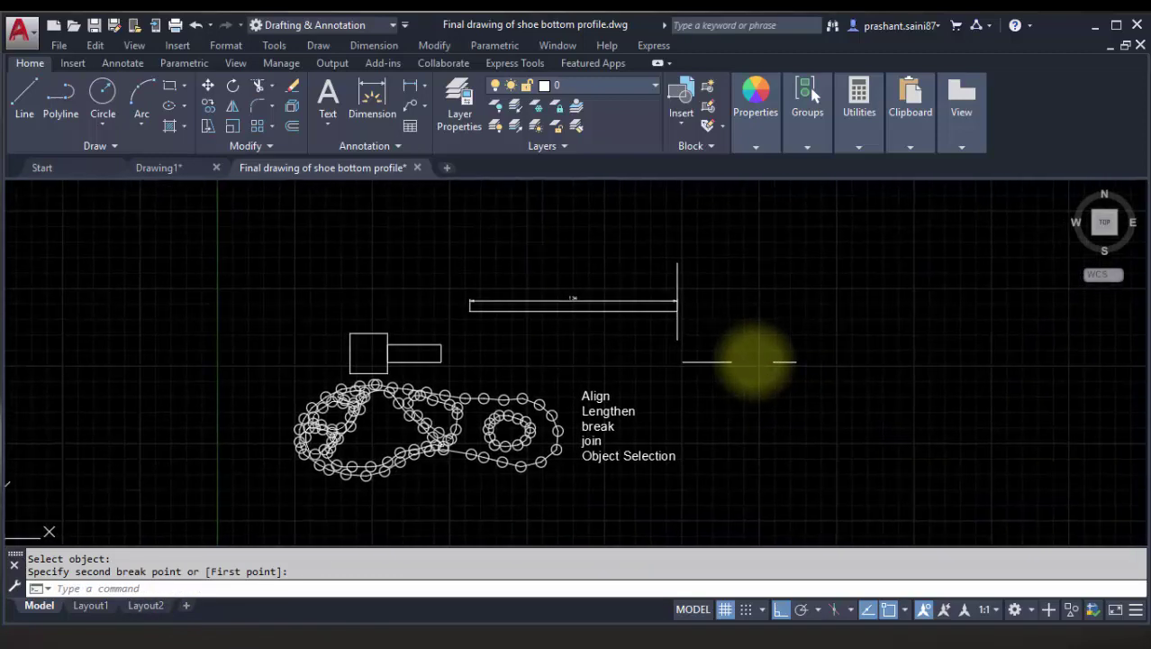
pyautogui.scroll(2, 757, 365)
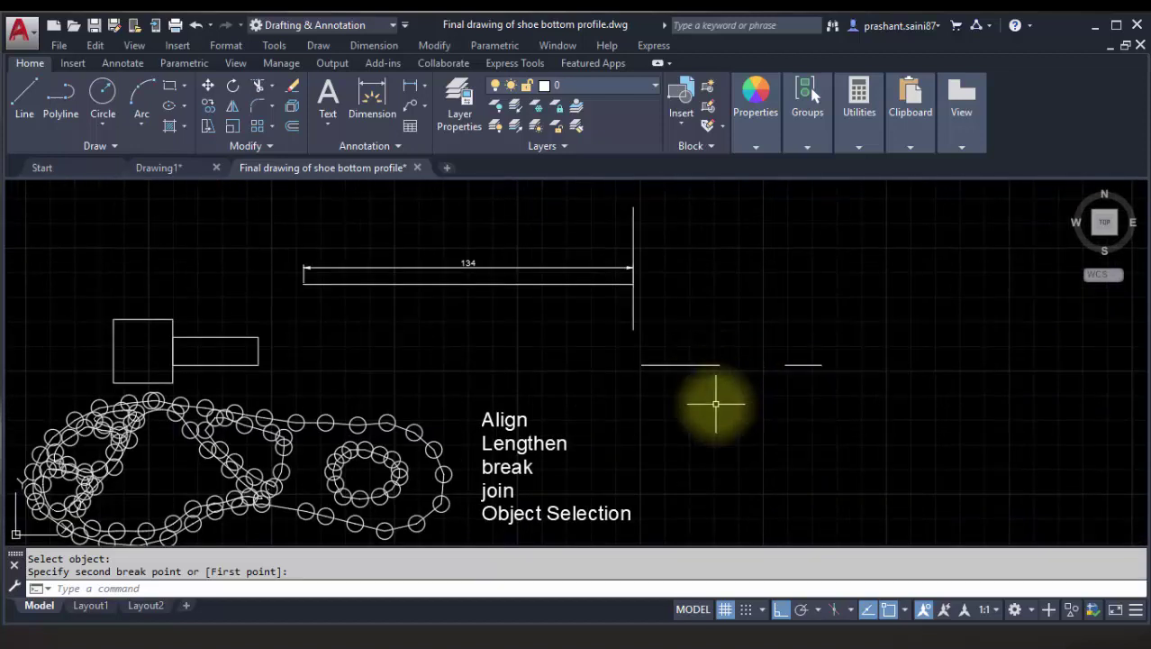
pyautogui.hotkey('ctrl', 'z')
pyautogui.hotkey('ctrl', 'z')
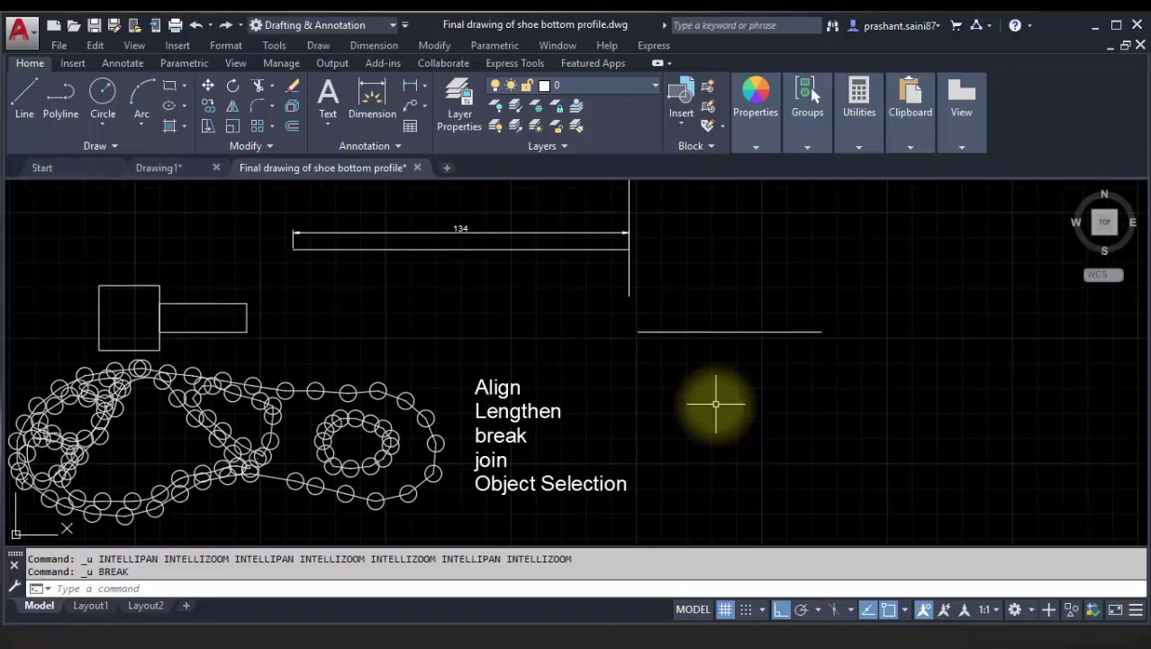
# Clear the stray selection and draw a short vertical tick on the horizontal line.
pyautogui.rightClick(605, 351)
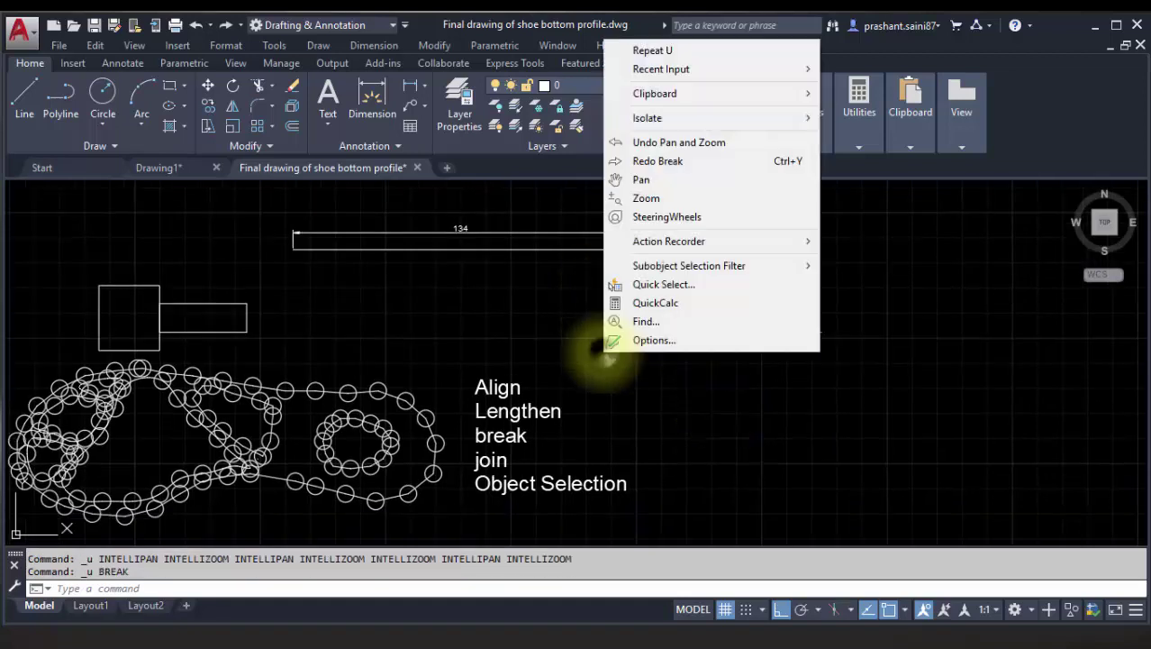
pyautogui.moveTo(661, 70)
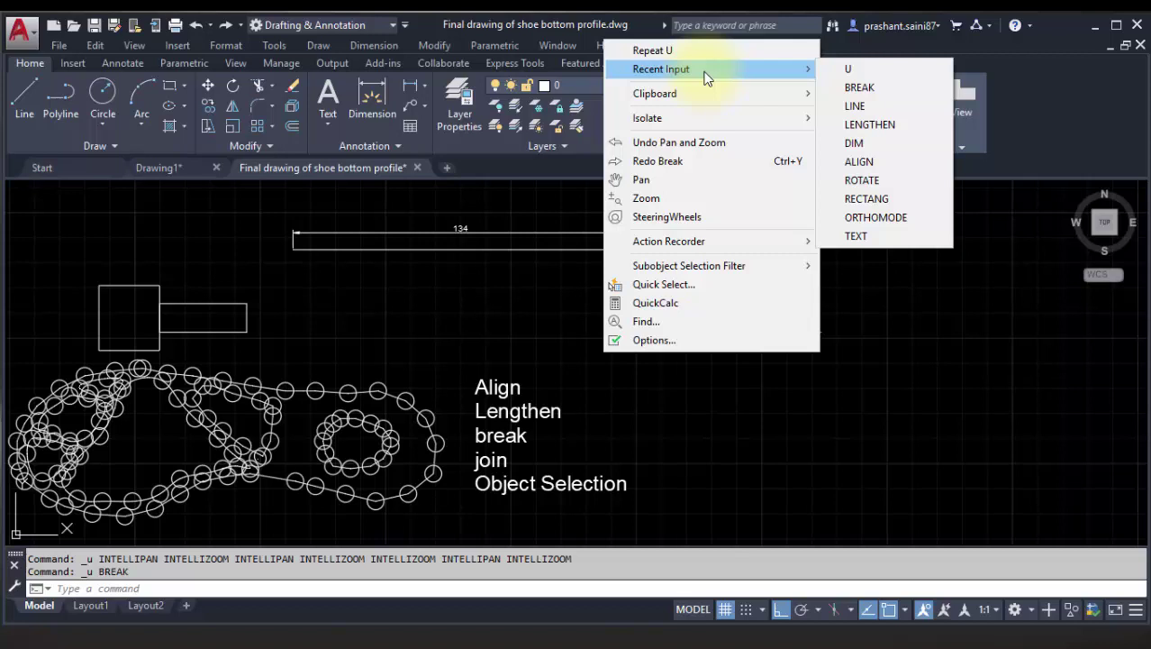
pyautogui.click(786, 459)
pyautogui.click(642, 389)
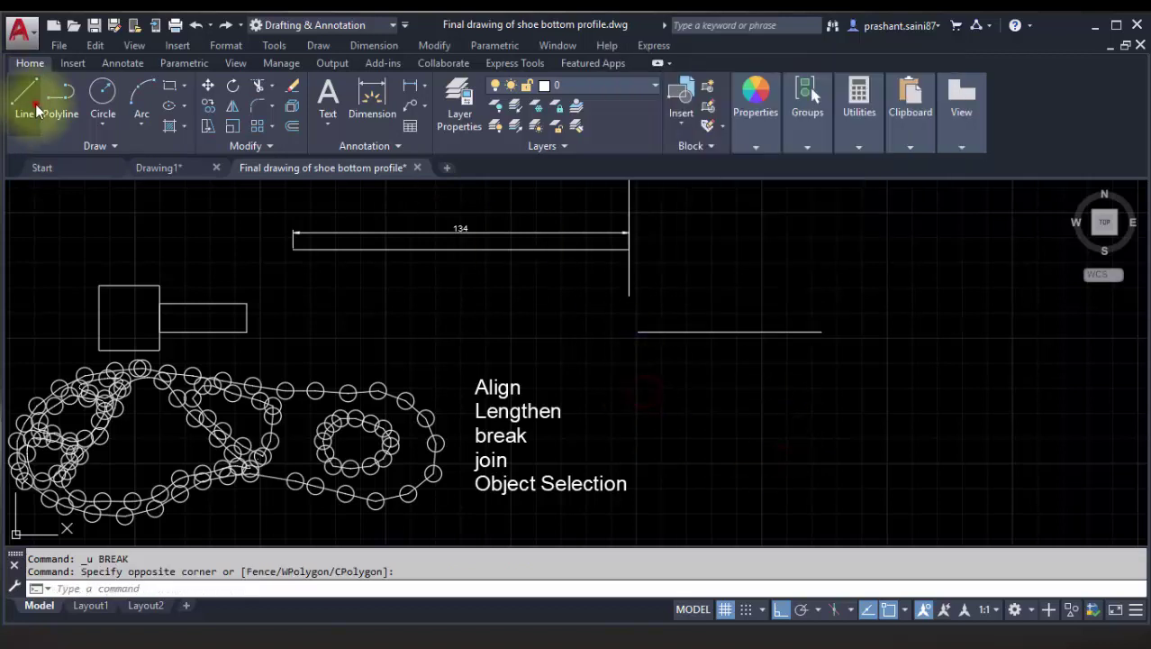
pyautogui.click(36, 108)
pyautogui.scroll(4, 712, 262)
pyautogui.scroll(-2, 442, 273)
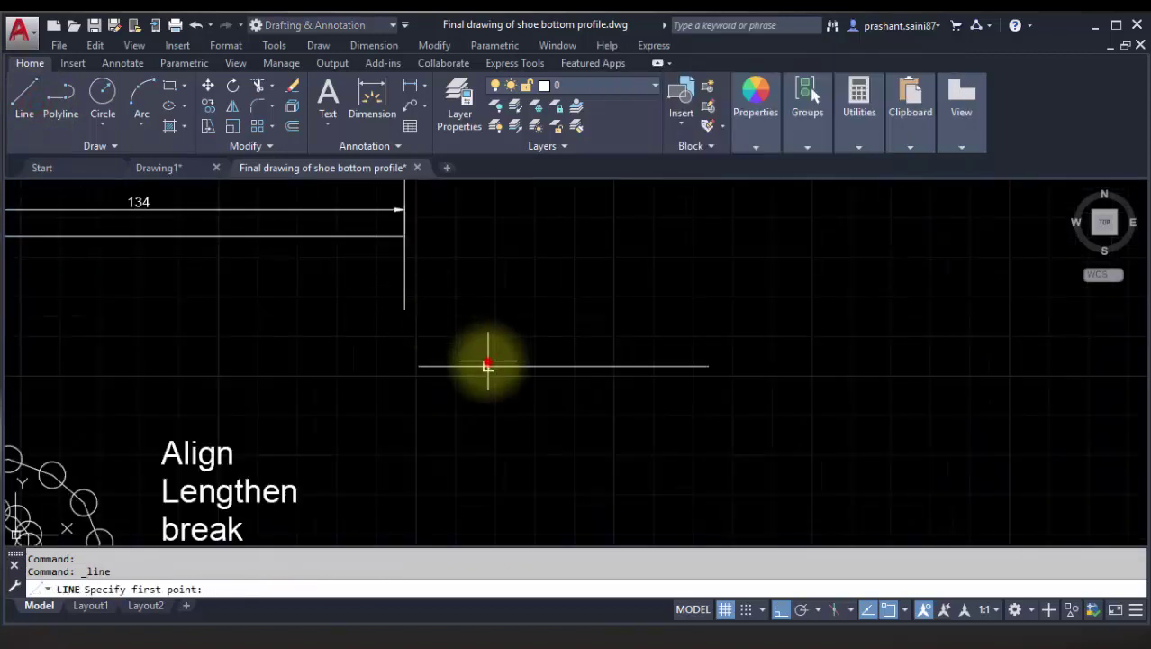
pyautogui.click(488, 365)
pyautogui.click(488, 329)
pyautogui.rightClick(509, 278)
pyautogui.click(549, 286)
# Draw a second short vertical tick farther right on the horizontal line.
pyautogui.rightClick(664, 285)
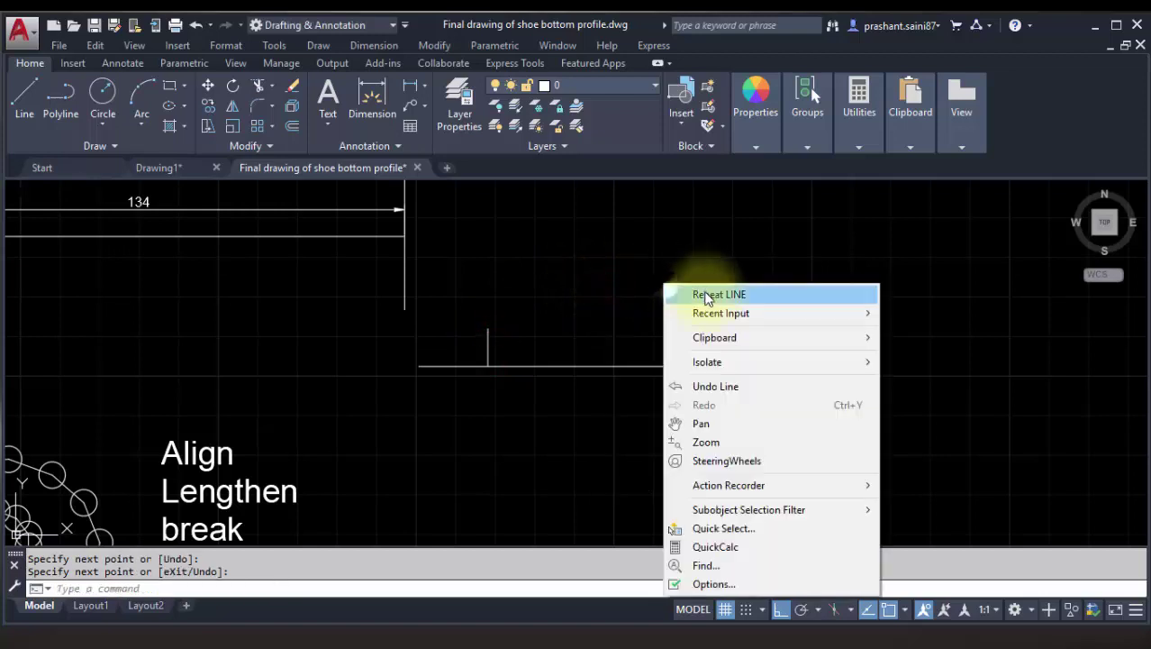
pyautogui.click(706, 296)
pyautogui.click(615, 343)
pyautogui.rightClick(651, 321)
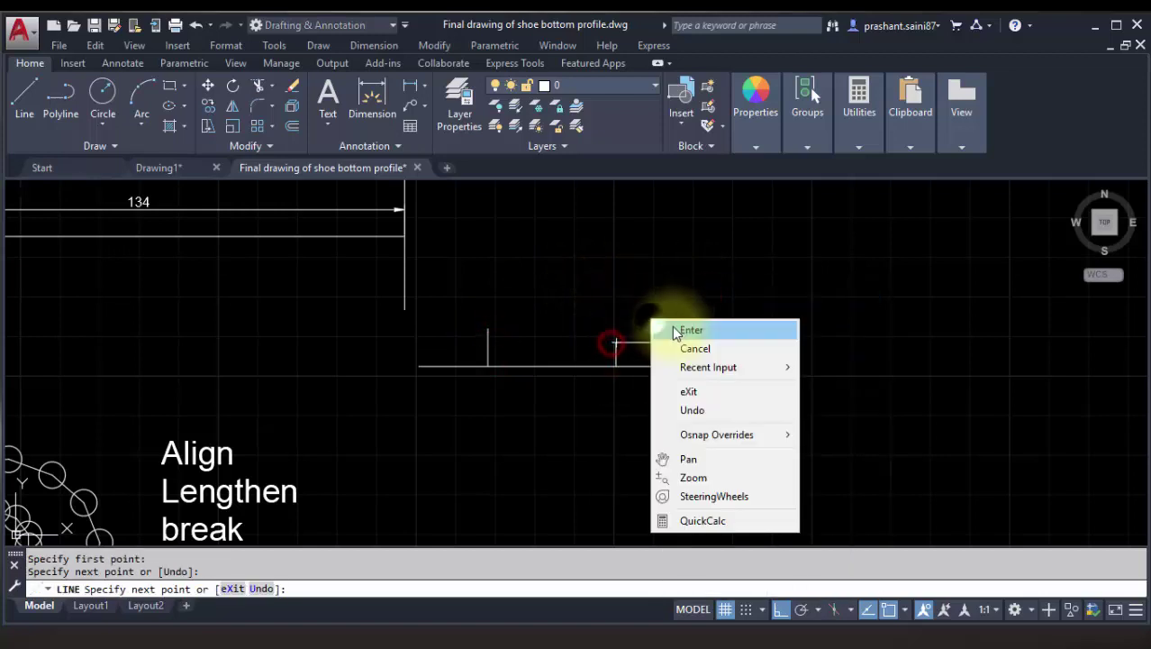
pyautogui.click(676, 331)
pyautogui.moveTo(560, 368); pyautogui.dragTo(636, 387, button='middle')
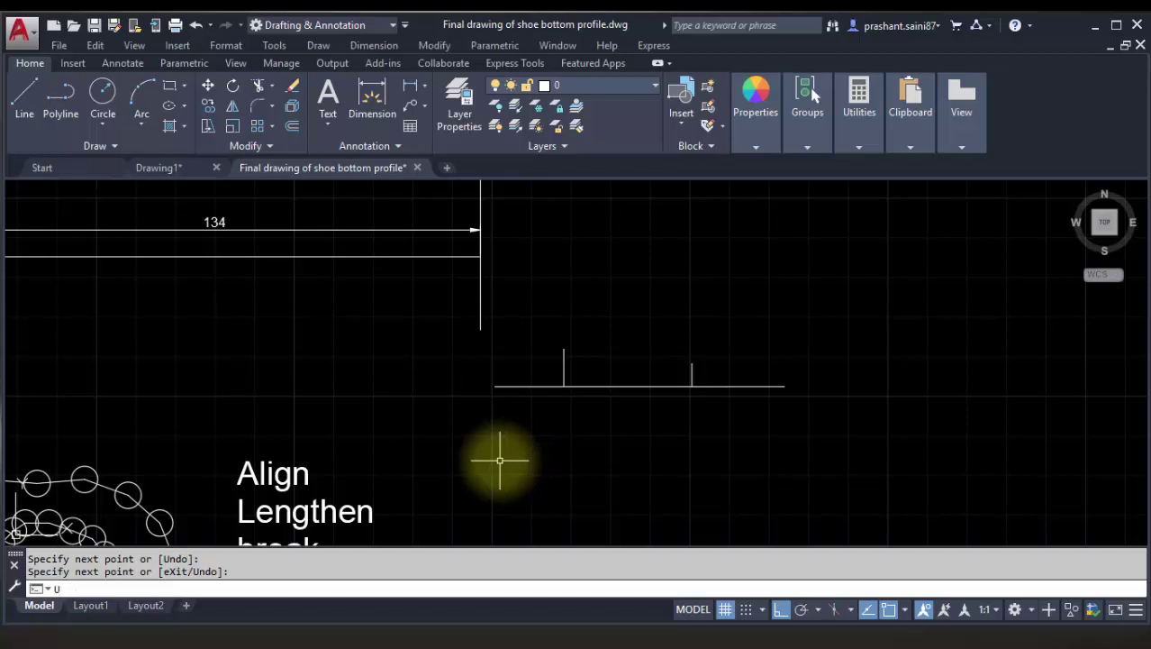
# Break the horizontal line with the First point option, from the left tick to the right tick.
pyautogui.click(544, 386)
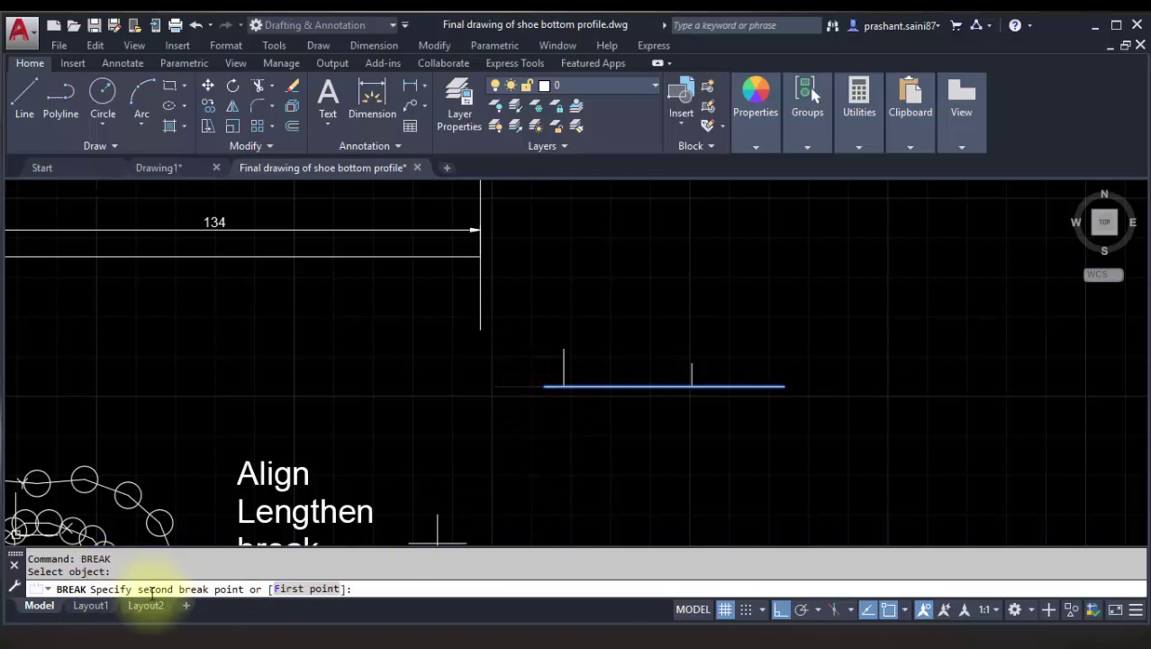
pyautogui.click(304, 590)
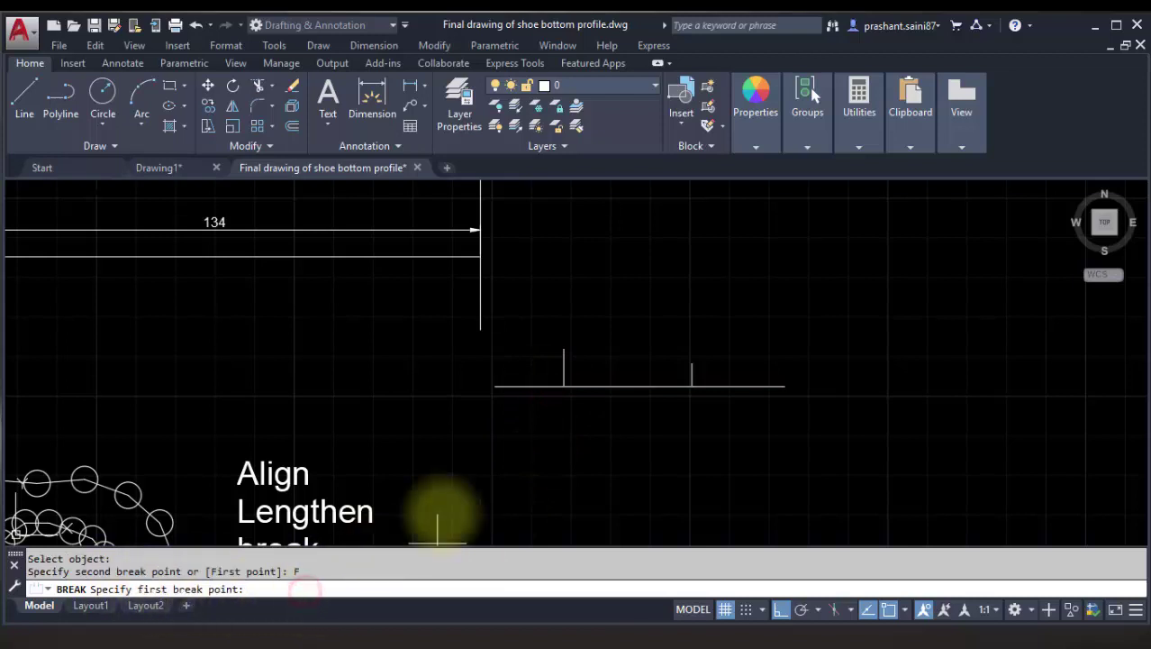
pyautogui.click(563, 386)
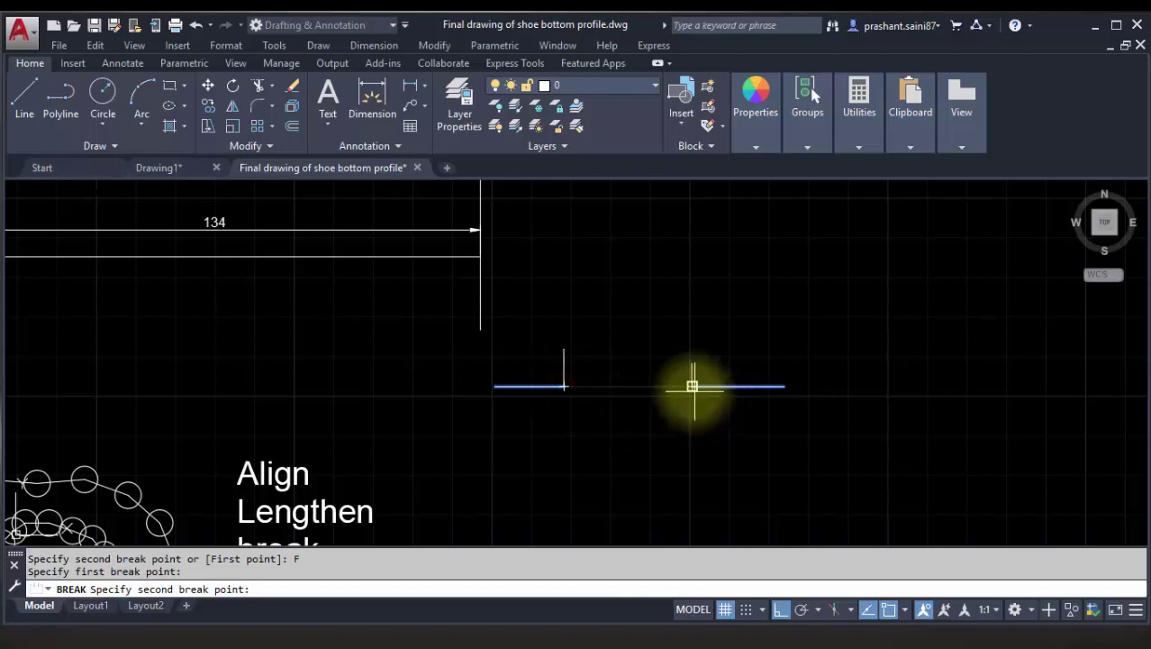
pyautogui.click(692, 387)
pyautogui.moveTo(554, 408); pyautogui.dragTo(593, 446, button='middle')
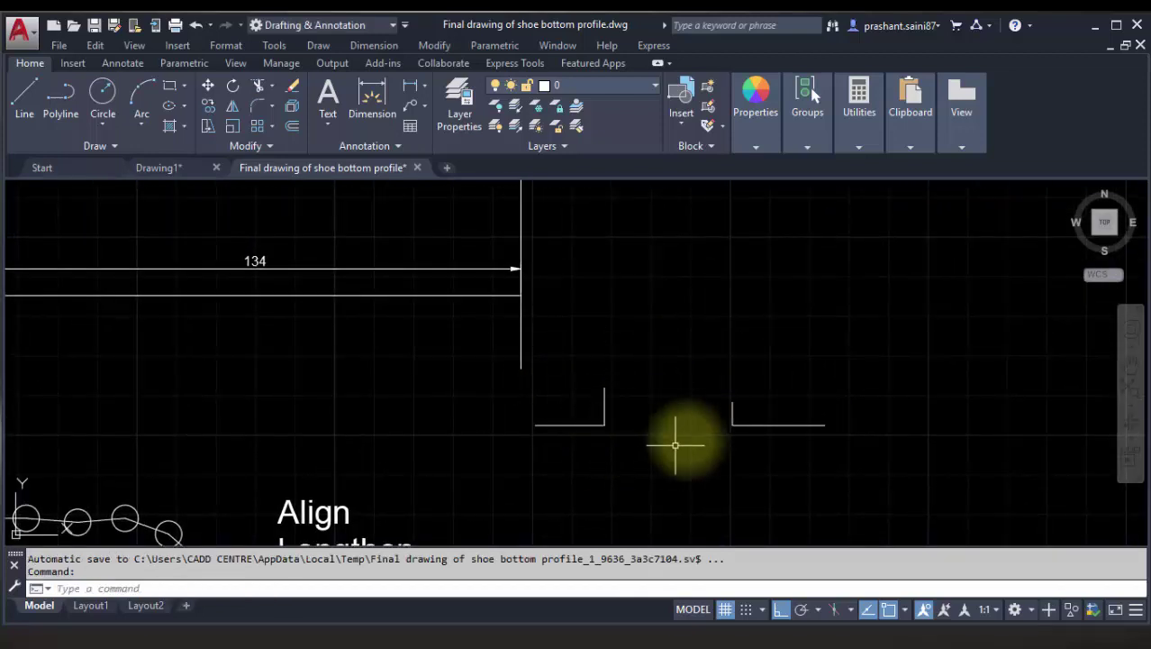
pyautogui.moveTo(648, 429)
pyautogui.mouseDown(button='middle')
pyautogui.moveTo(627, 420)
pyautogui.moveTo(627, 352)
pyautogui.mouseUp(button='middle')
pyautogui.scroll(-3, 635, 394)
pyautogui.scroll(1, 622, 362)
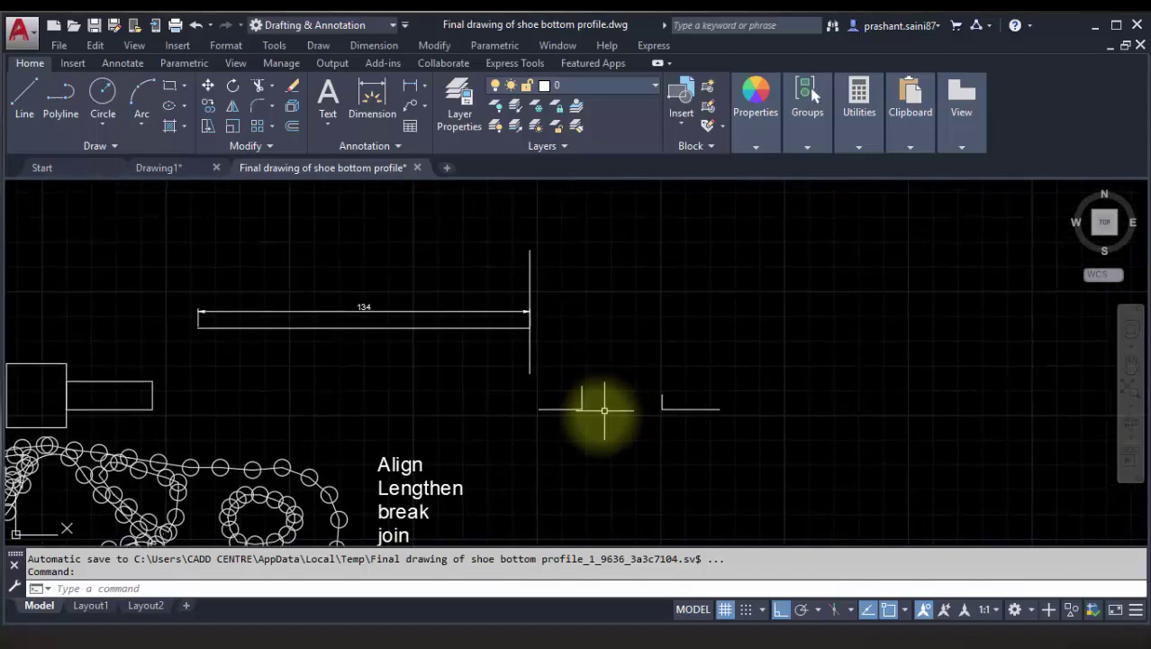
pyautogui.scroll(-1, 603, 407)
pyautogui.moveTo(640, 386); pyautogui.dragTo(659, 393, button='middle')
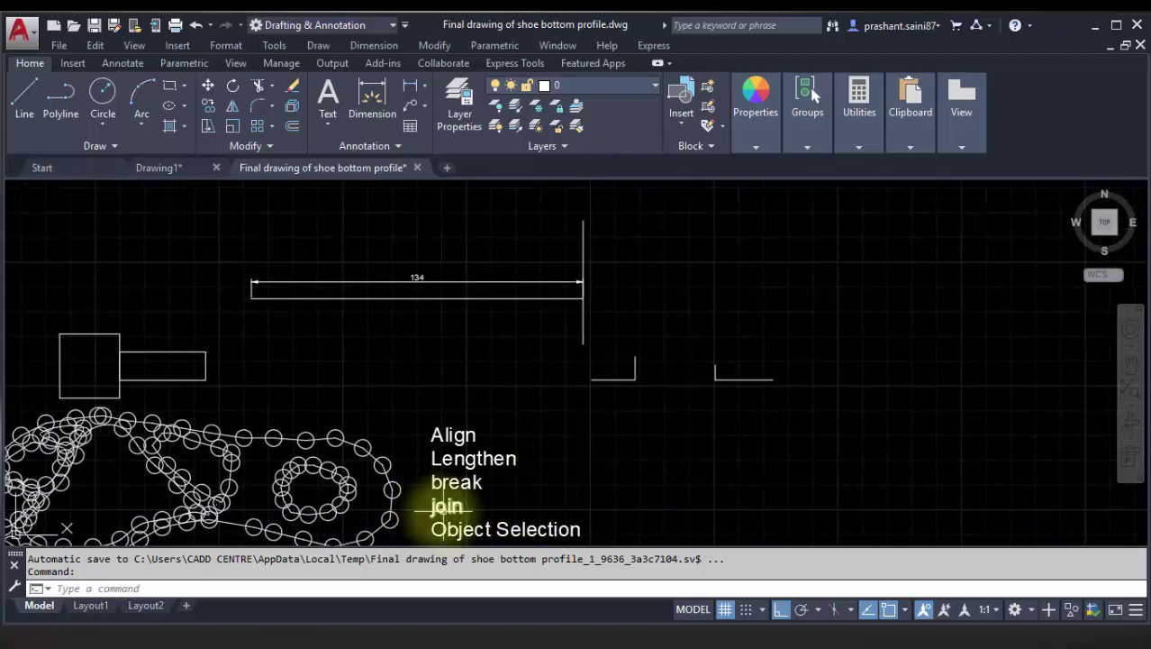
pyautogui.moveTo(505, 468); pyautogui.dragTo(501, 498, button='middle')
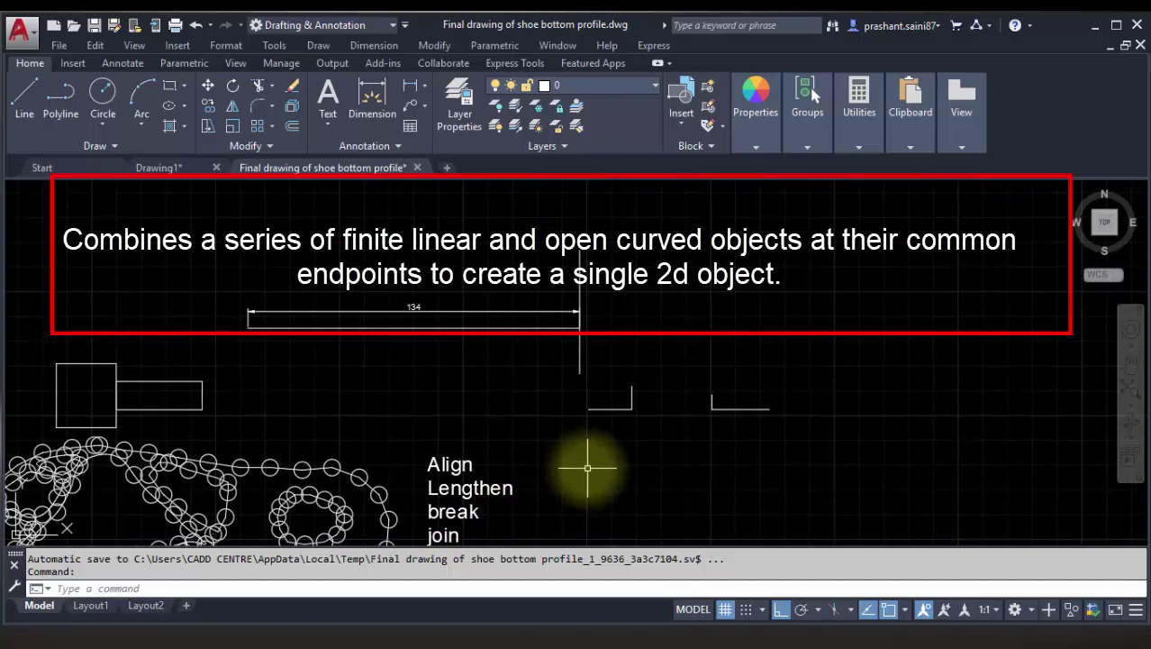
pyautogui.click(266, 151)
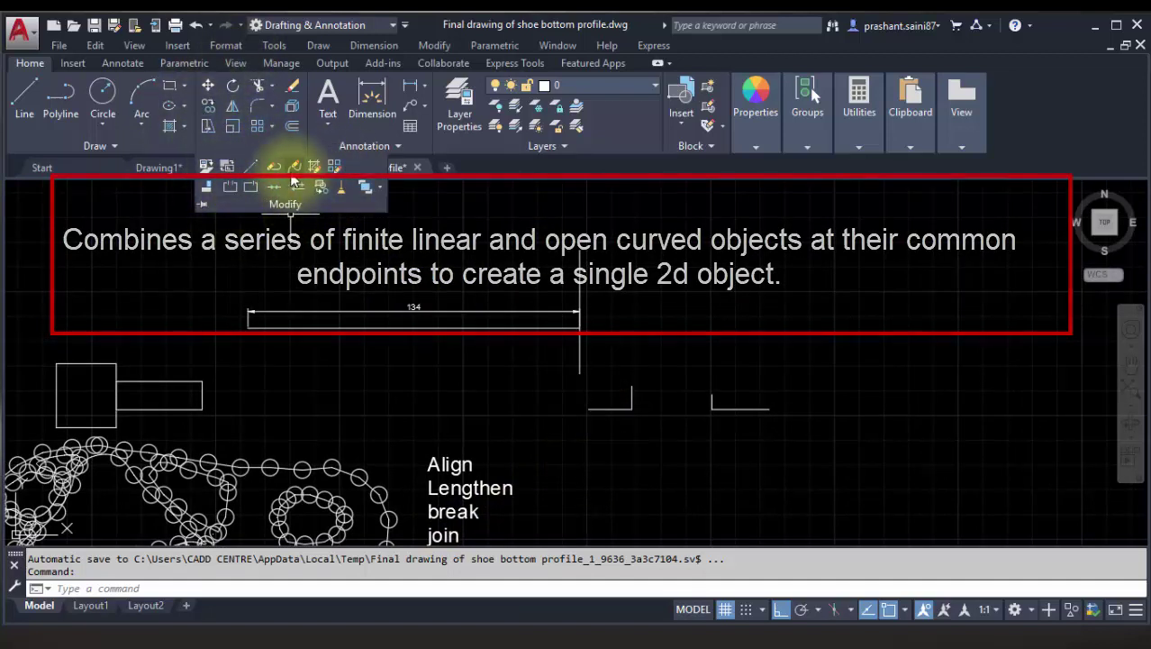
pyautogui.click(615, 465)
pyautogui.write('J')
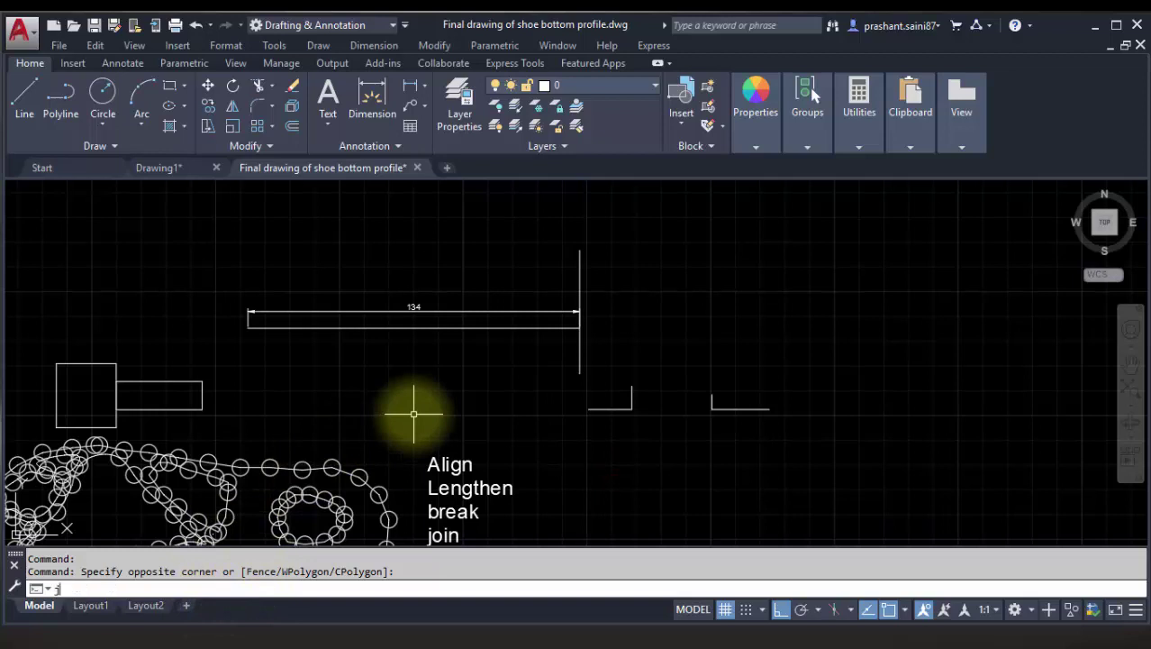
# JOIN the left and right horizontal pieces back into one continuous line.
pyautogui.press('Return')
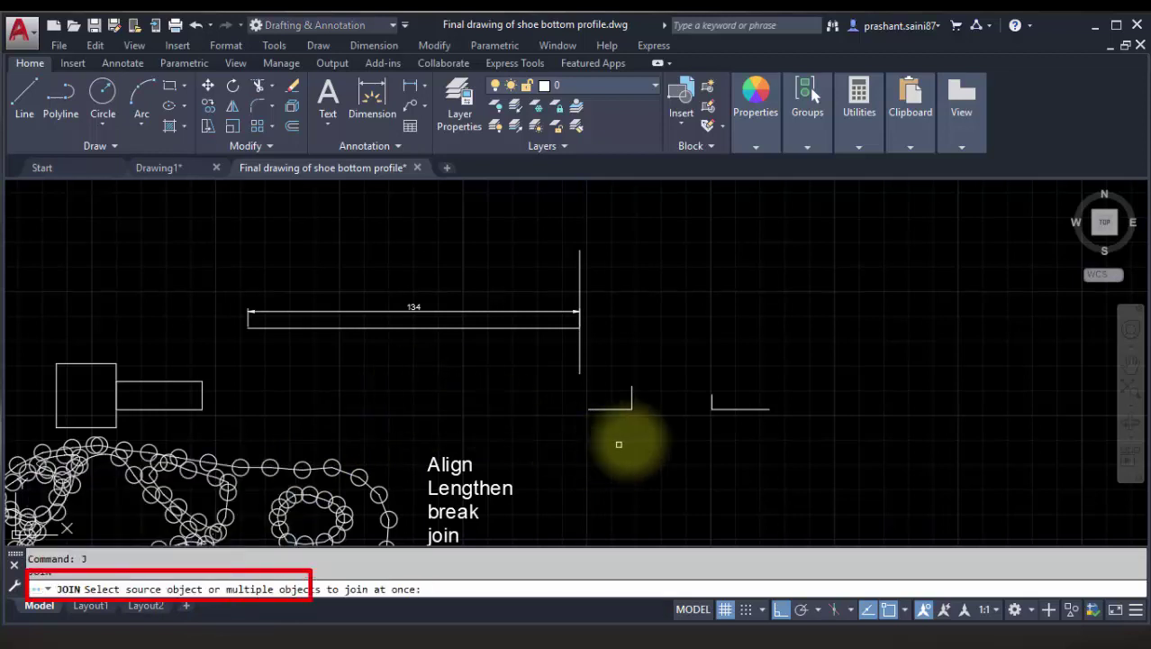
pyautogui.scroll(2, 639, 424)
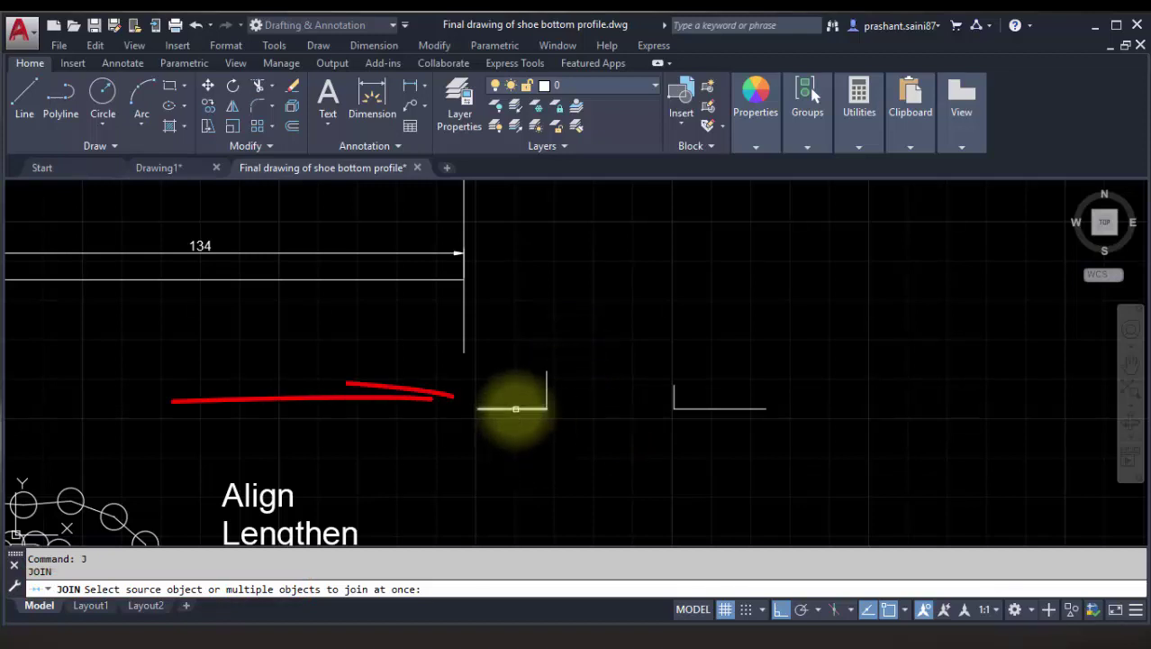
pyautogui.click(516, 409)
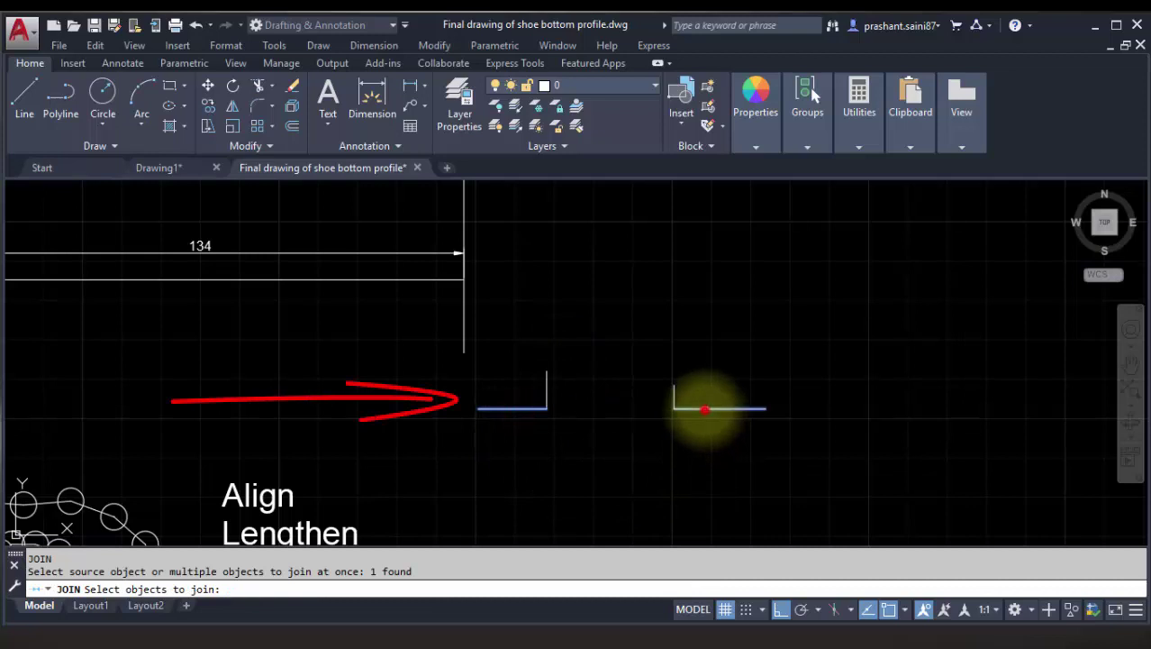
pyautogui.click(705, 409)
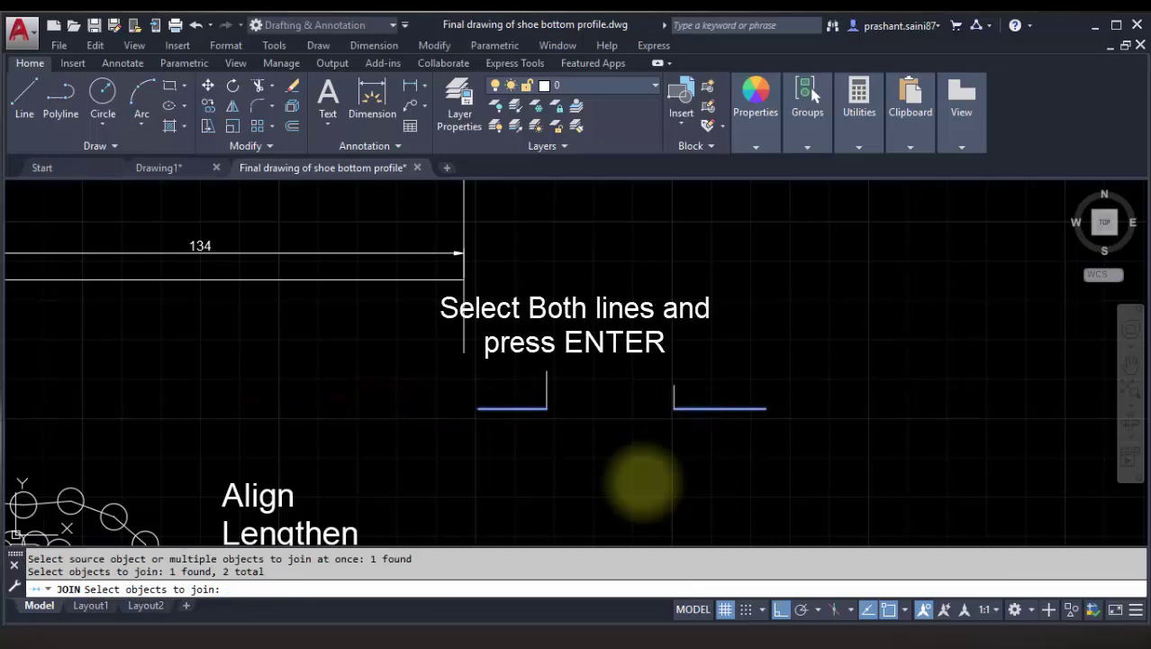
pyautogui.press('Return')
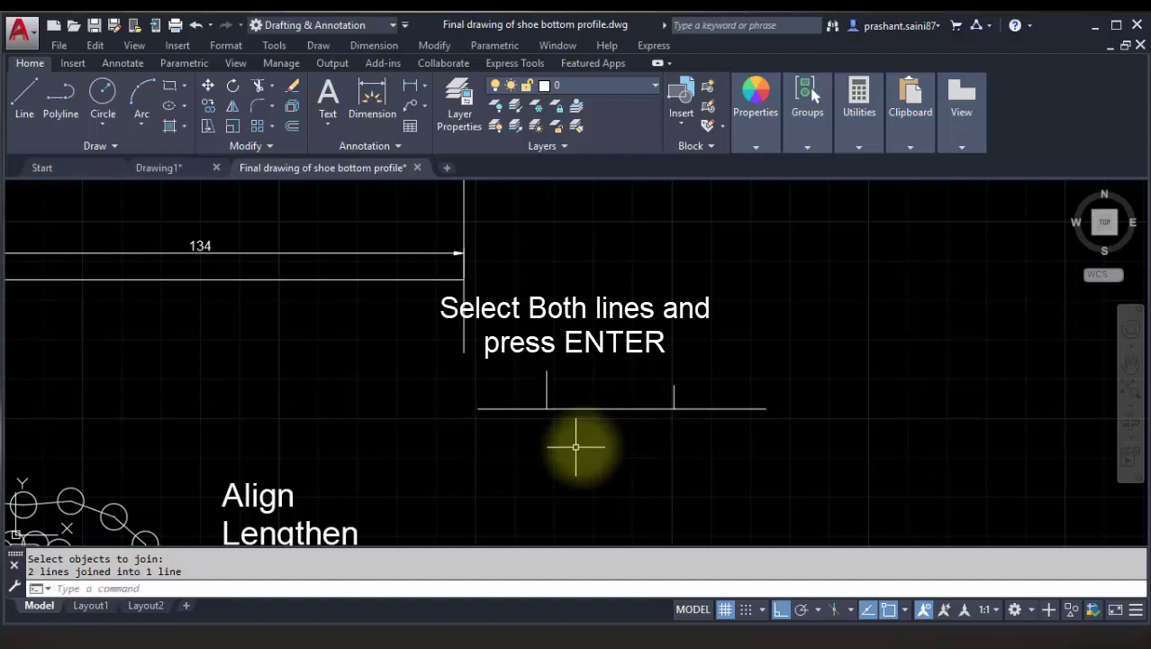
pyautogui.moveTo(587, 358); pyautogui.dragTo(493, 461, button='middle')
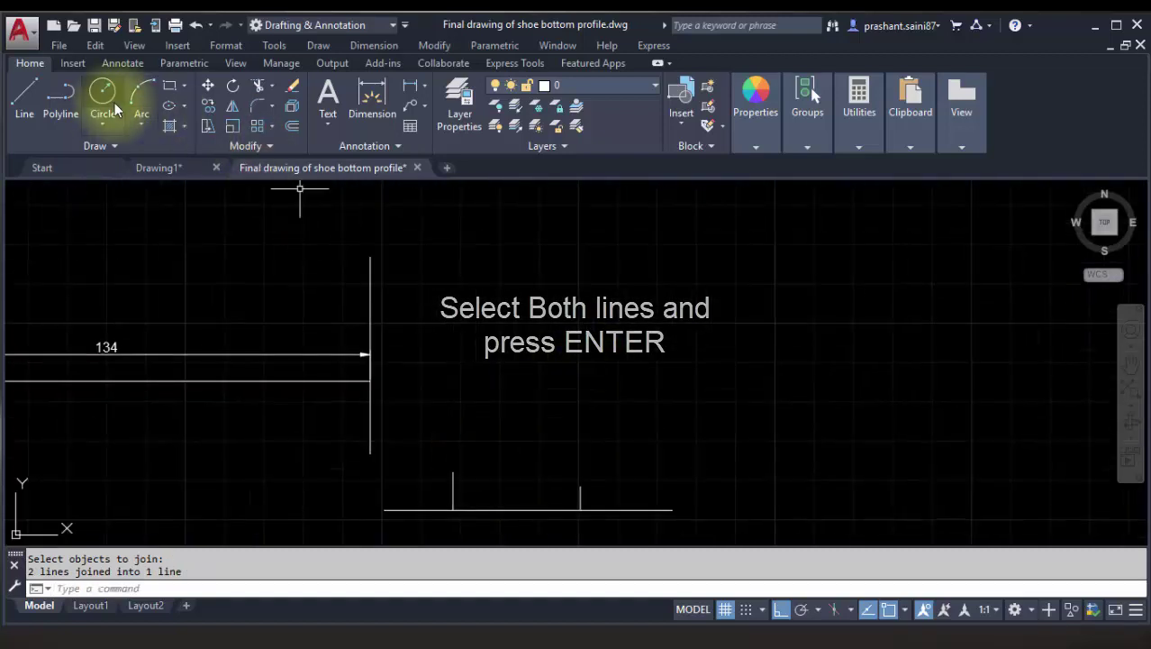
# Draw a stepped staircase profile of seven orthogonal line segments.
pyautogui.click(24, 97)
pyautogui.click(505, 279)
pyautogui.click(642, 281)
pyautogui.click(641, 347)
pyautogui.click(728, 347)
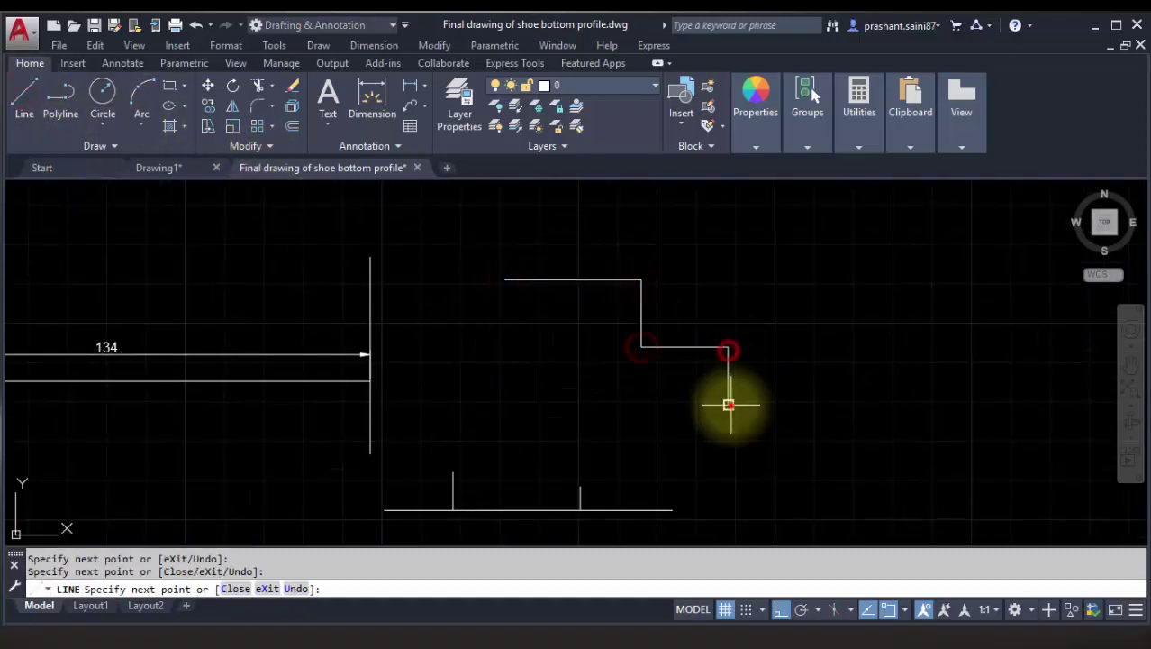
pyautogui.click(729, 405)
pyautogui.click(826, 406)
pyautogui.click(827, 451)
pyautogui.click(908, 450)
pyautogui.rightClick(908, 450)
pyautogui.click(892, 345)
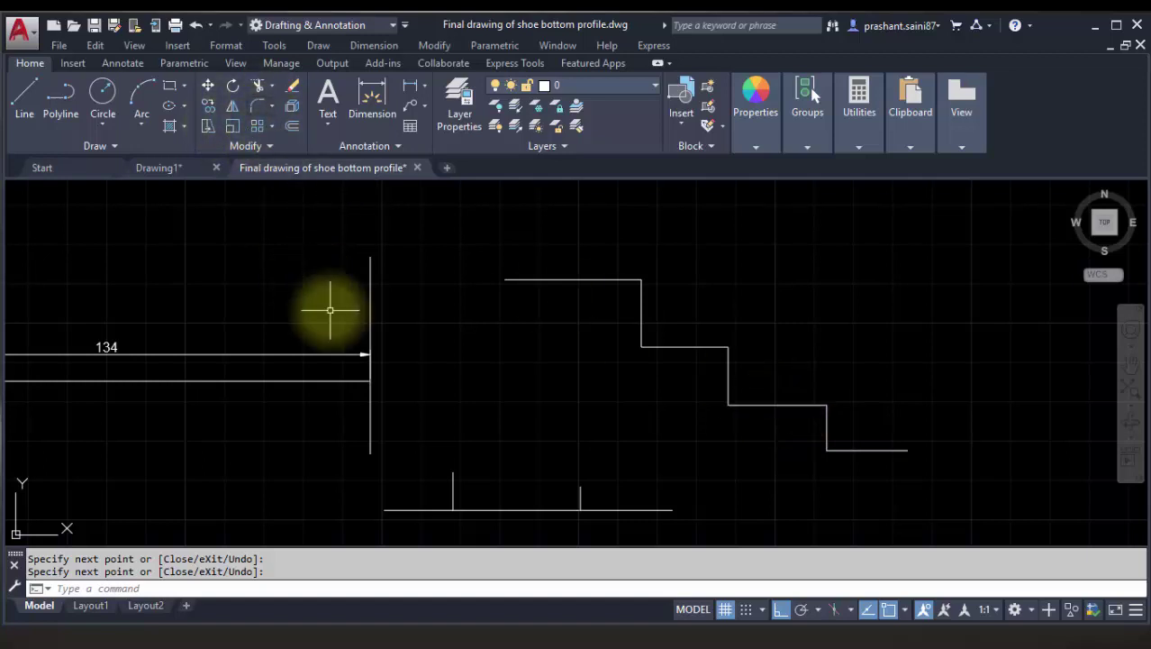
# JOIN all seven staircase segments into one polyline using a crossing window.
pyautogui.press('Return')
pyautogui.write('J')
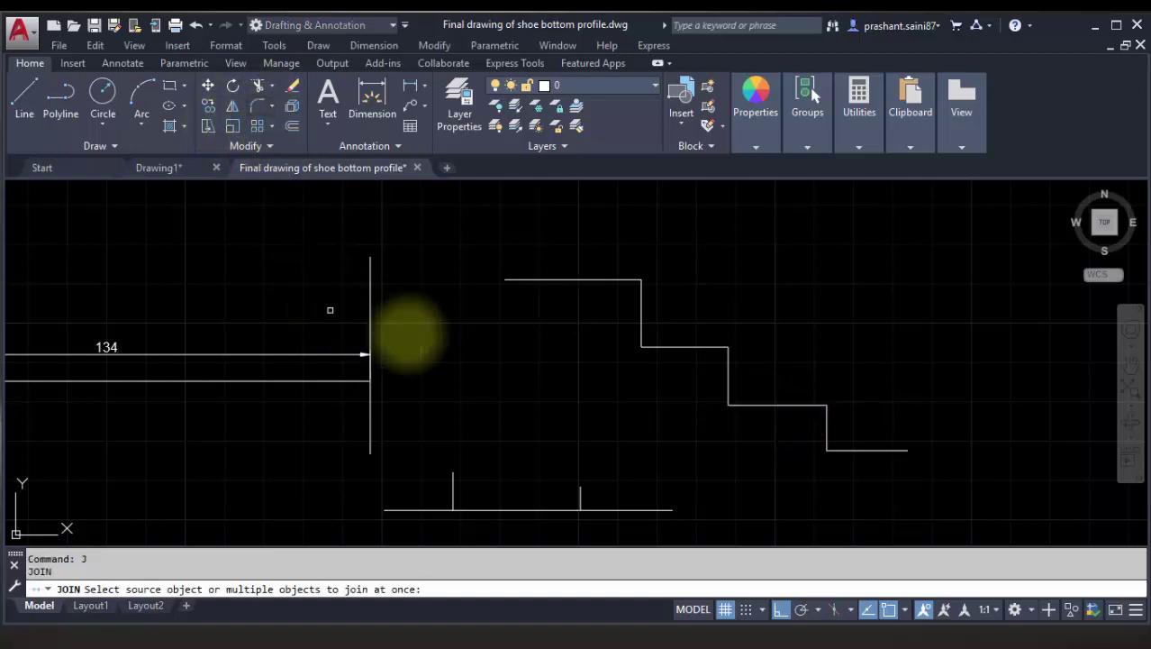
pyautogui.click(920, 456)
pyautogui.click(491, 227)
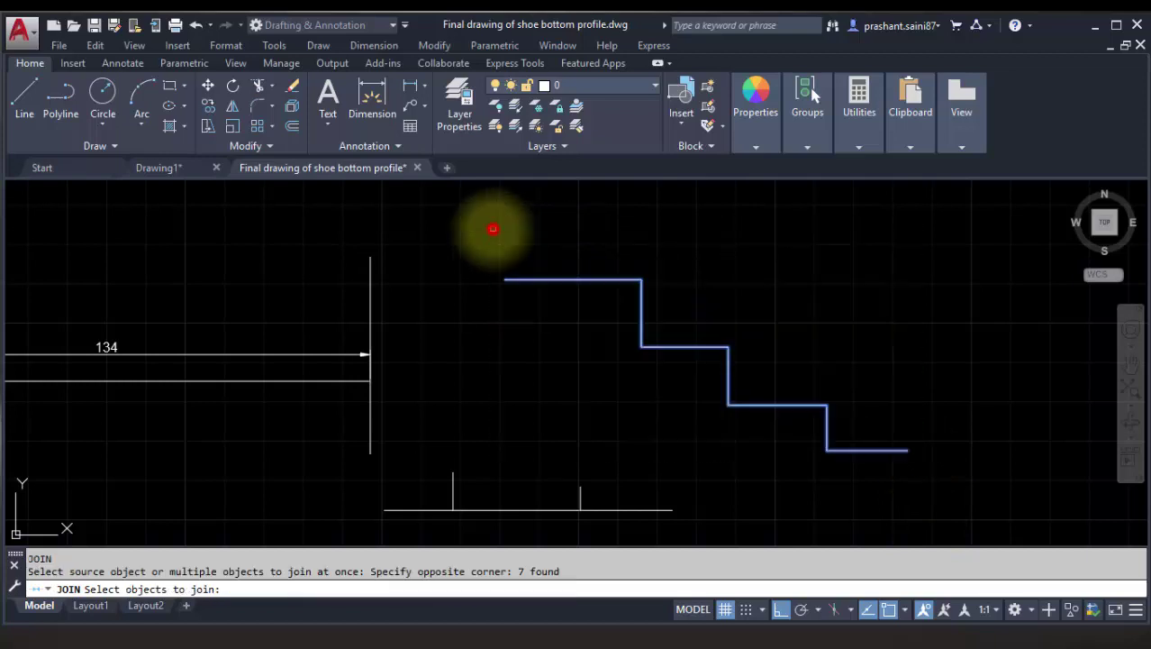
pyautogui.press('Return')
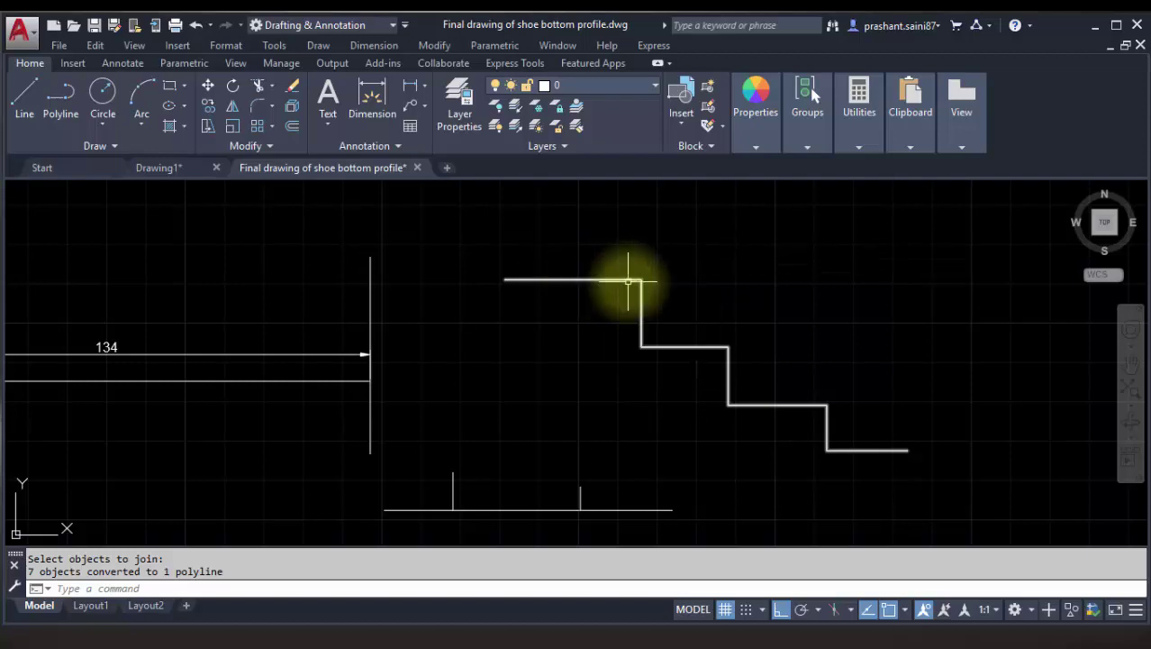
pyautogui.scroll(-3, 707, 333)
pyautogui.scroll(5, 459, 437)
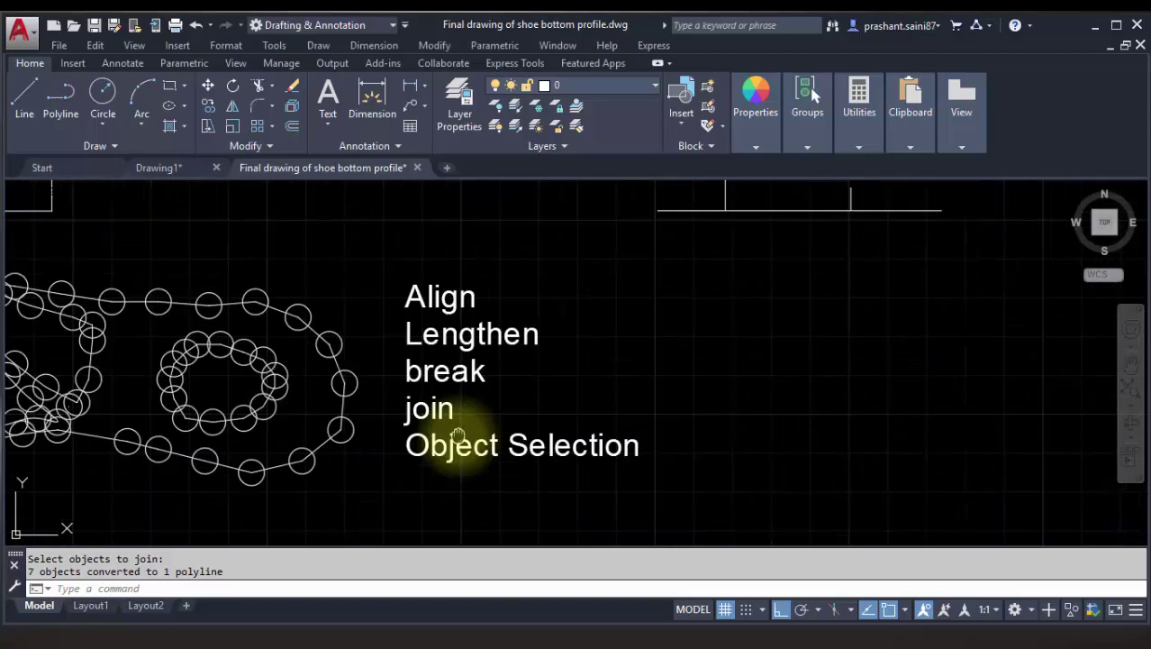
pyautogui.moveTo(460, 437); pyautogui.dragTo(504, 488, button='middle')
pyautogui.moveTo(630, 342); pyautogui.dragTo(690, 410, button='middle')
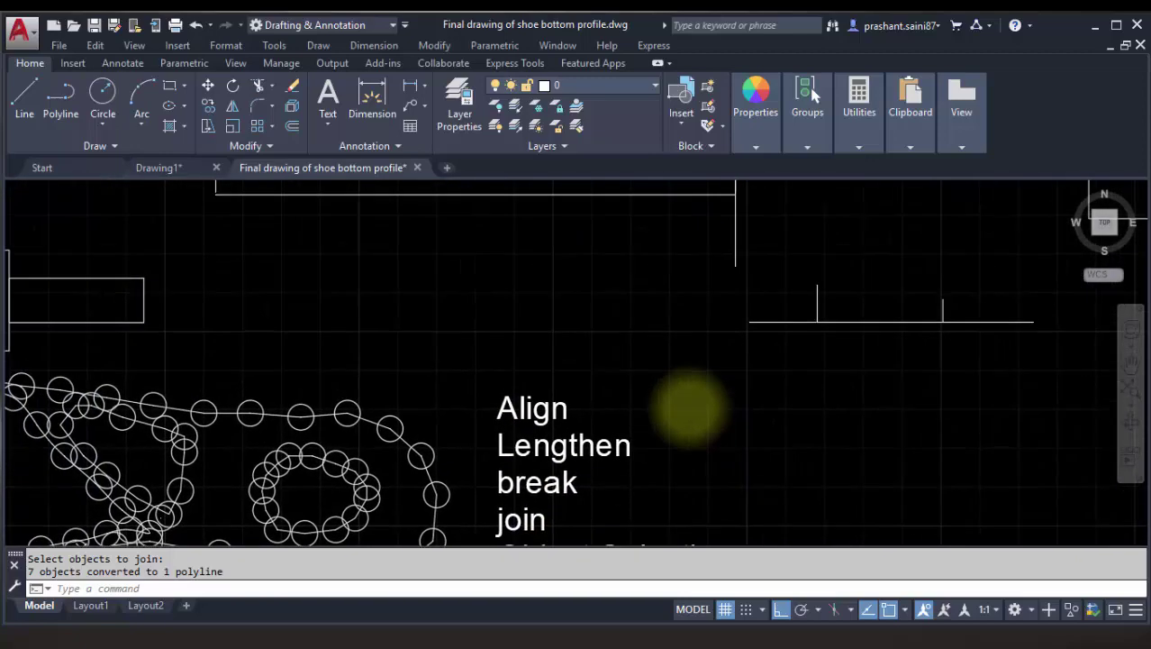
pyautogui.moveTo(585, 346); pyautogui.dragTo(605, 277, button='middle')
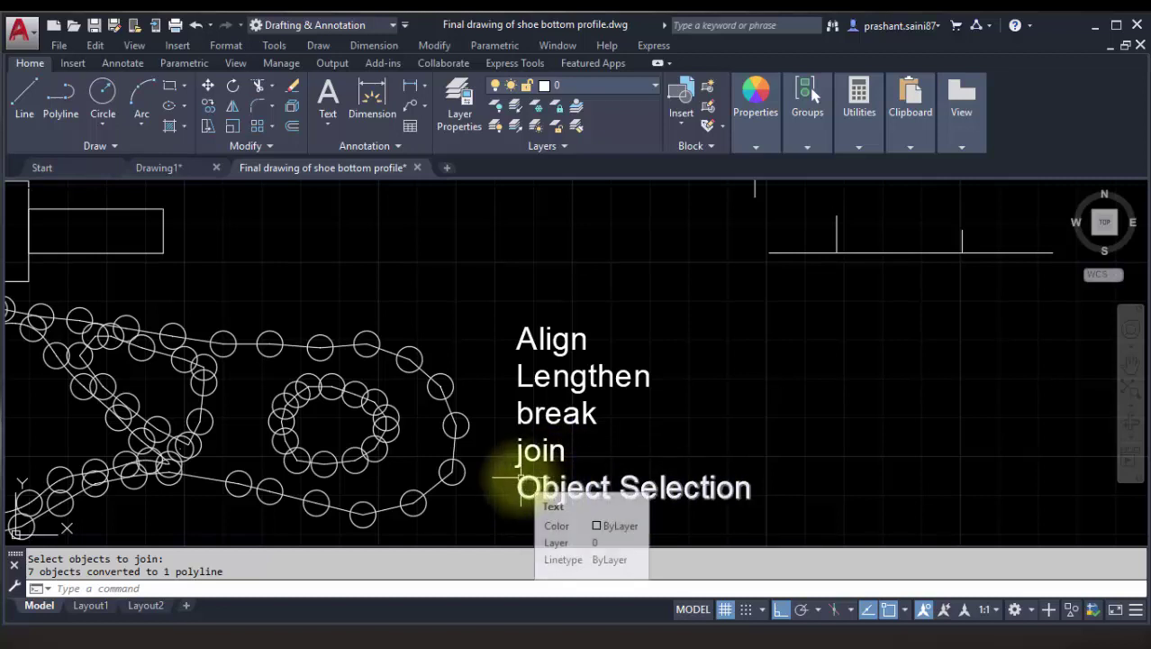
pyautogui.moveTo(520, 488)
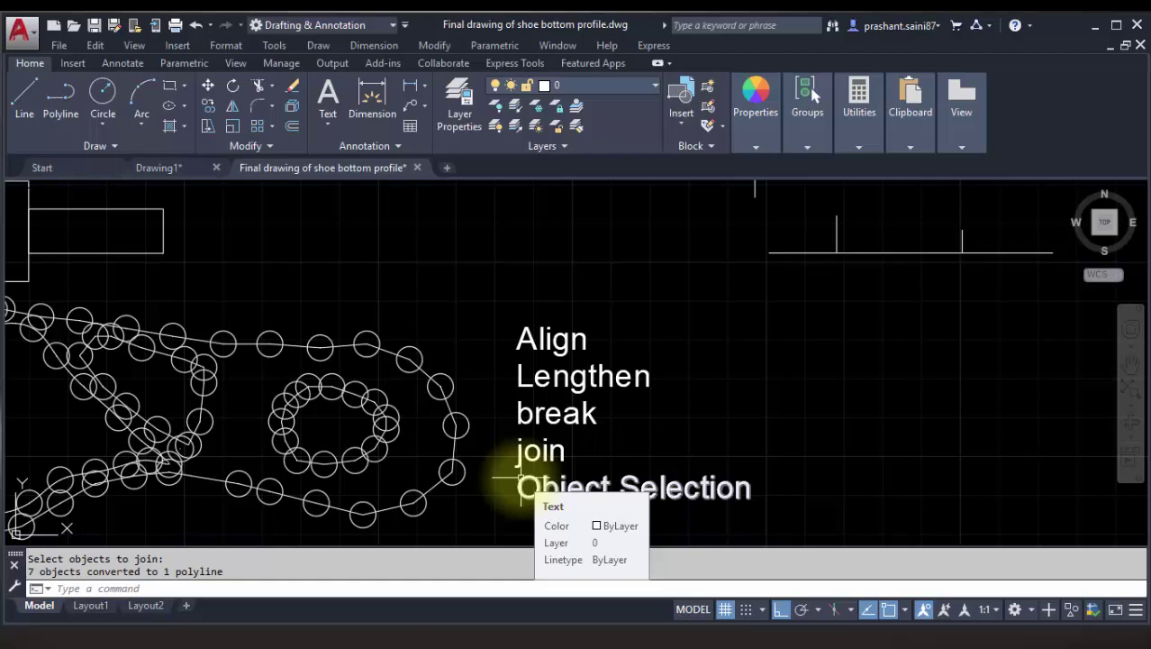
pyautogui.scroll(-2, 750, 395)
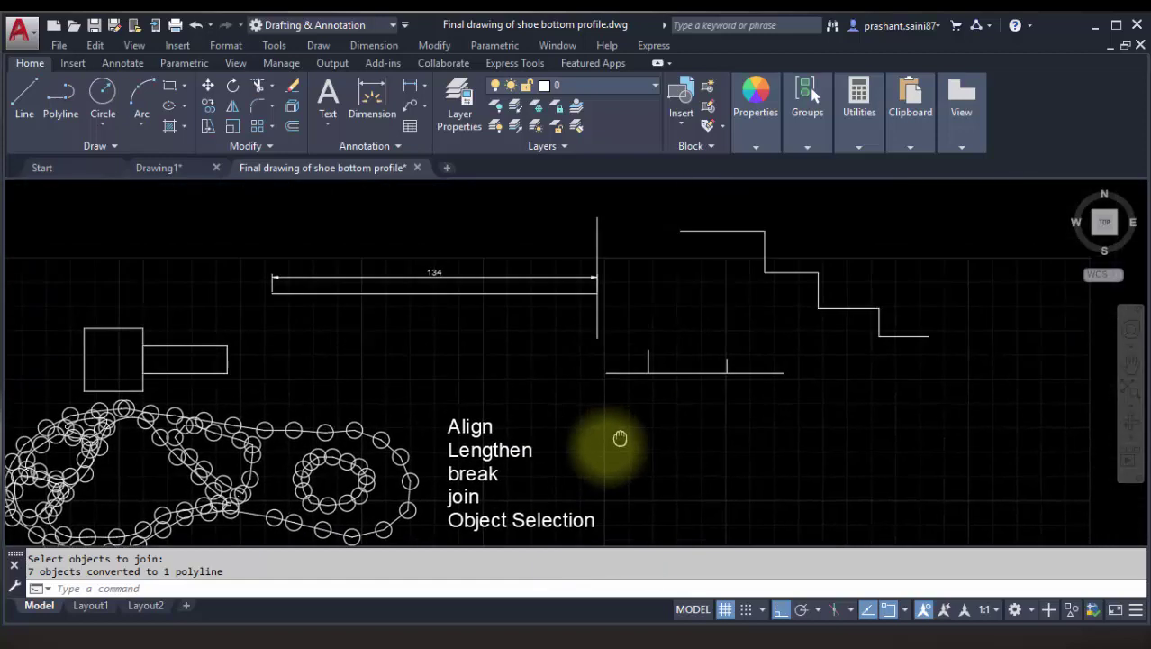
pyautogui.moveTo(599, 243); pyautogui.dragTo(554, 264, button='middle')
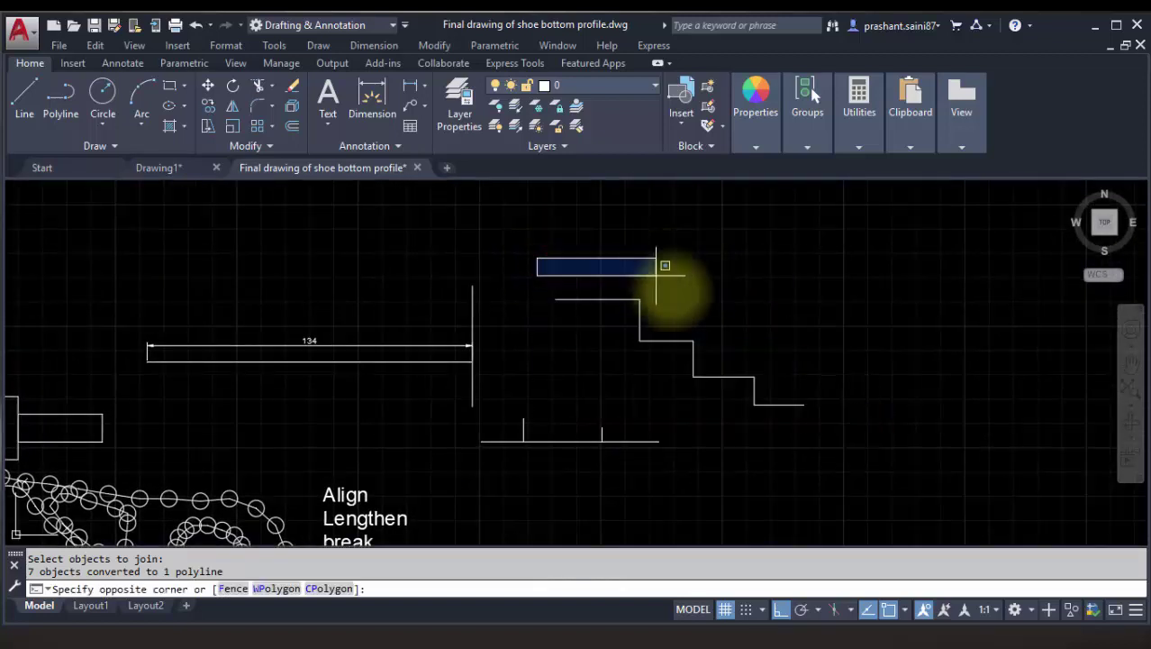
pyautogui.click(820, 417)
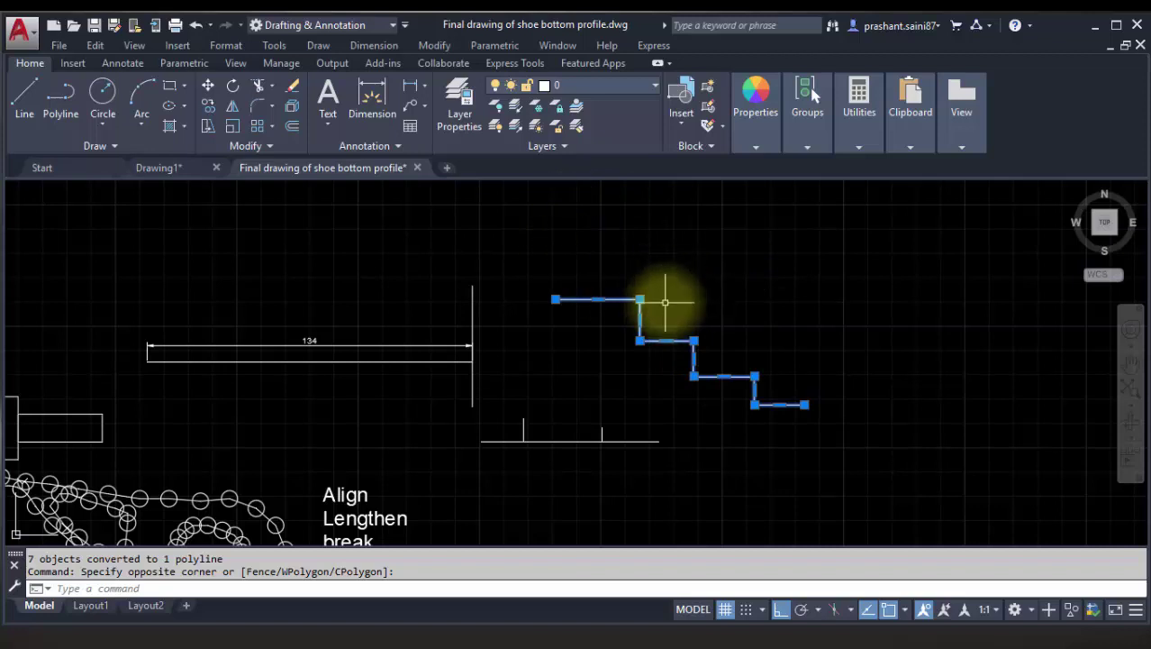
pyautogui.press('Escape')
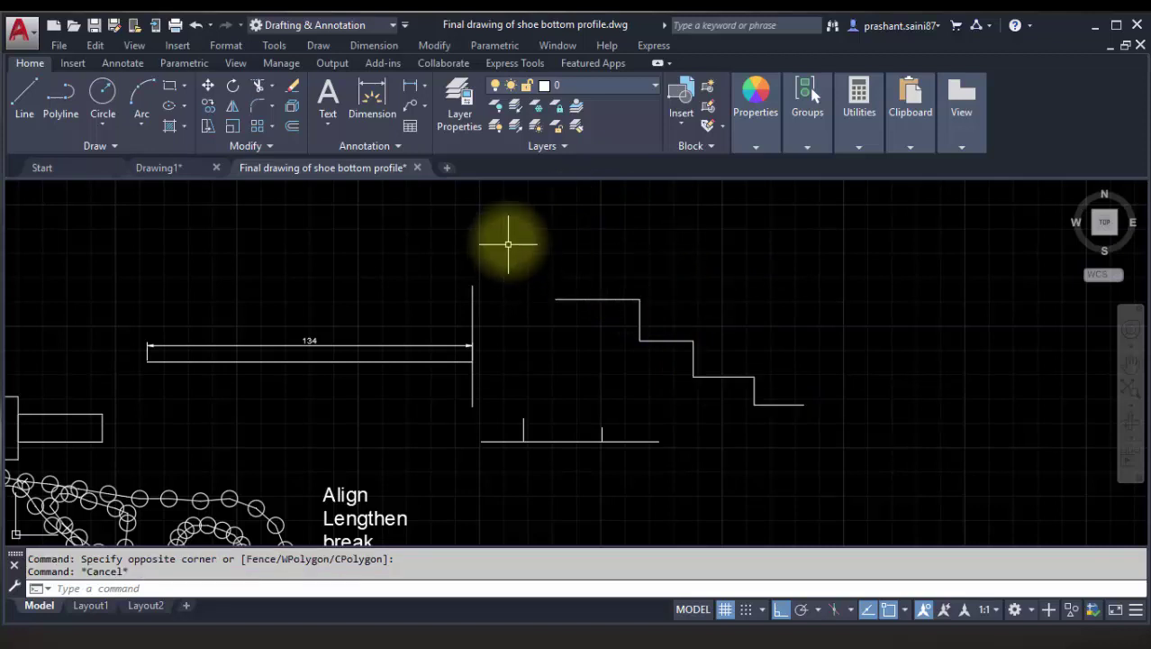
pyautogui.click(514, 228)
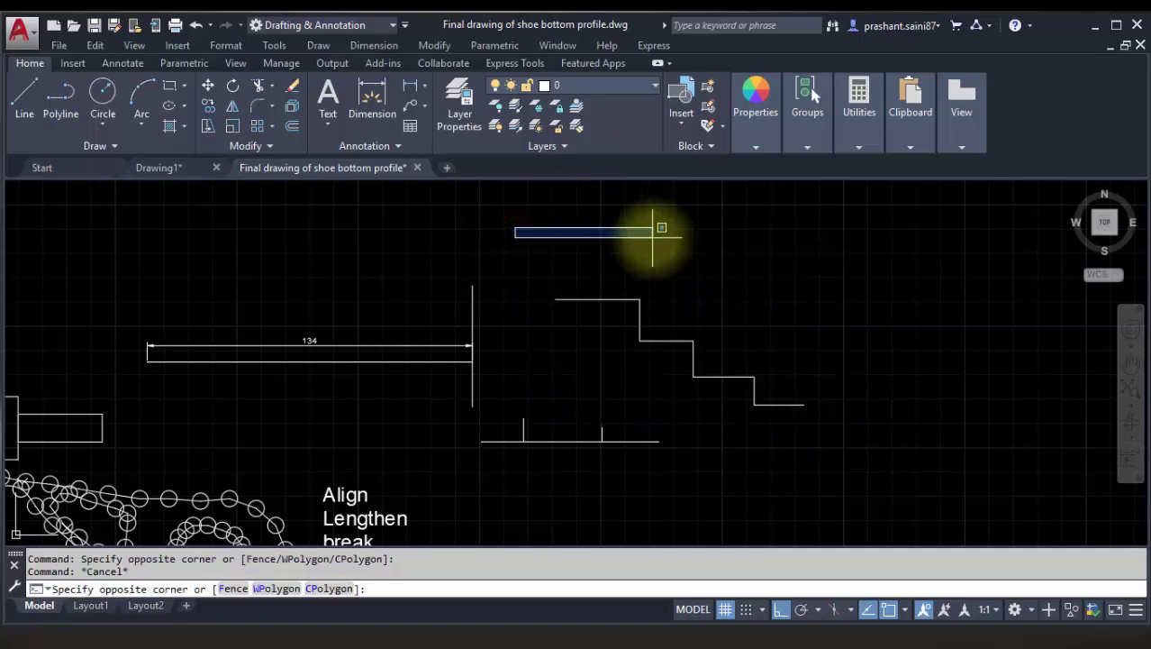
pyautogui.click(815, 383)
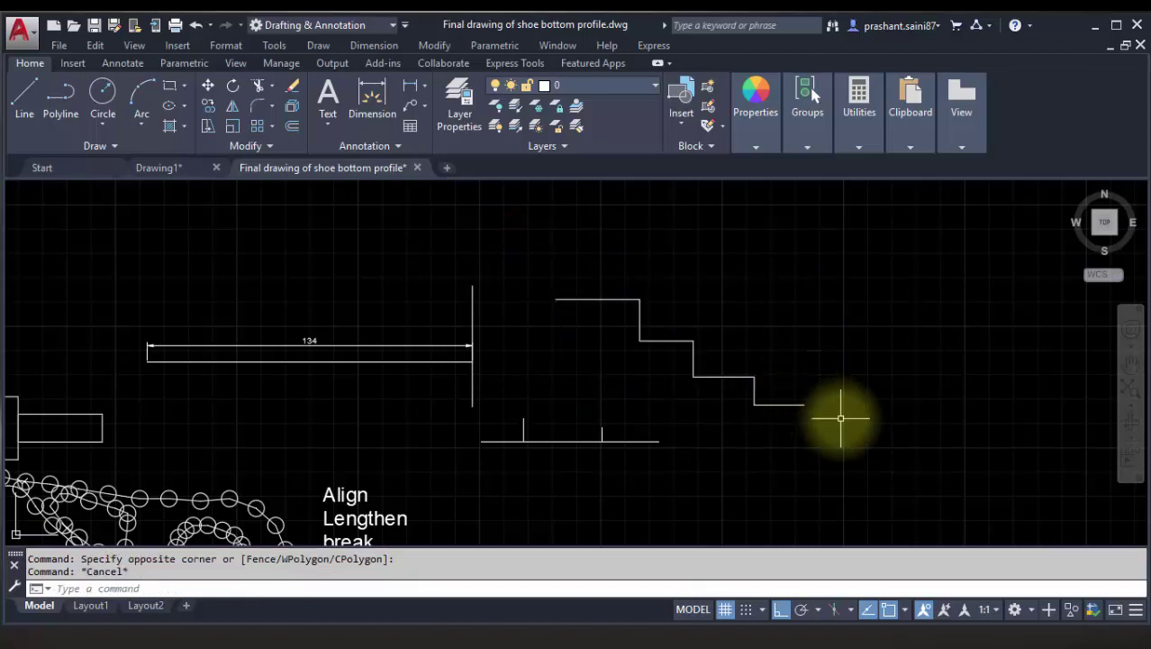
pyautogui.click(881, 417)
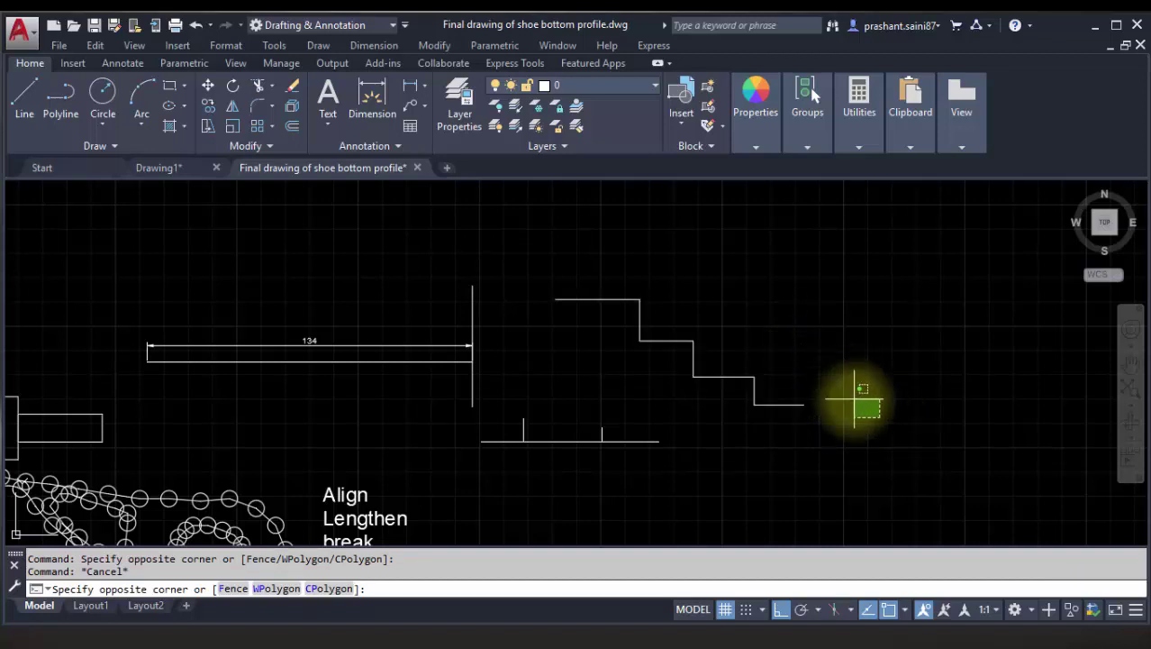
pyautogui.click(882, 380)
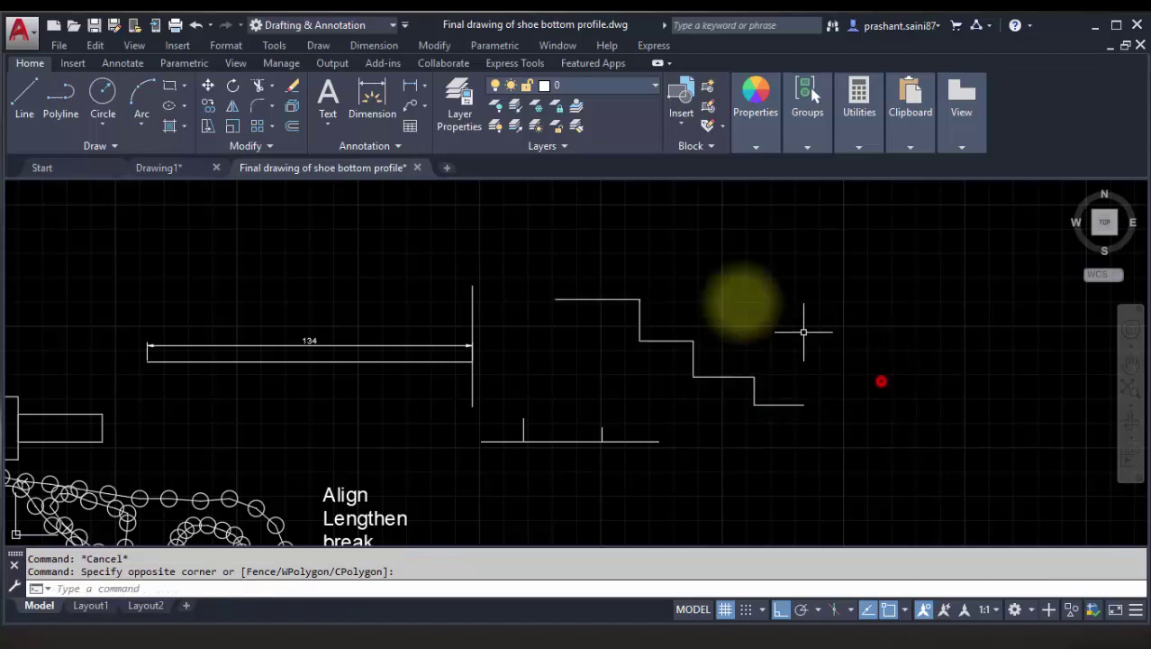
pyautogui.click(522, 225)
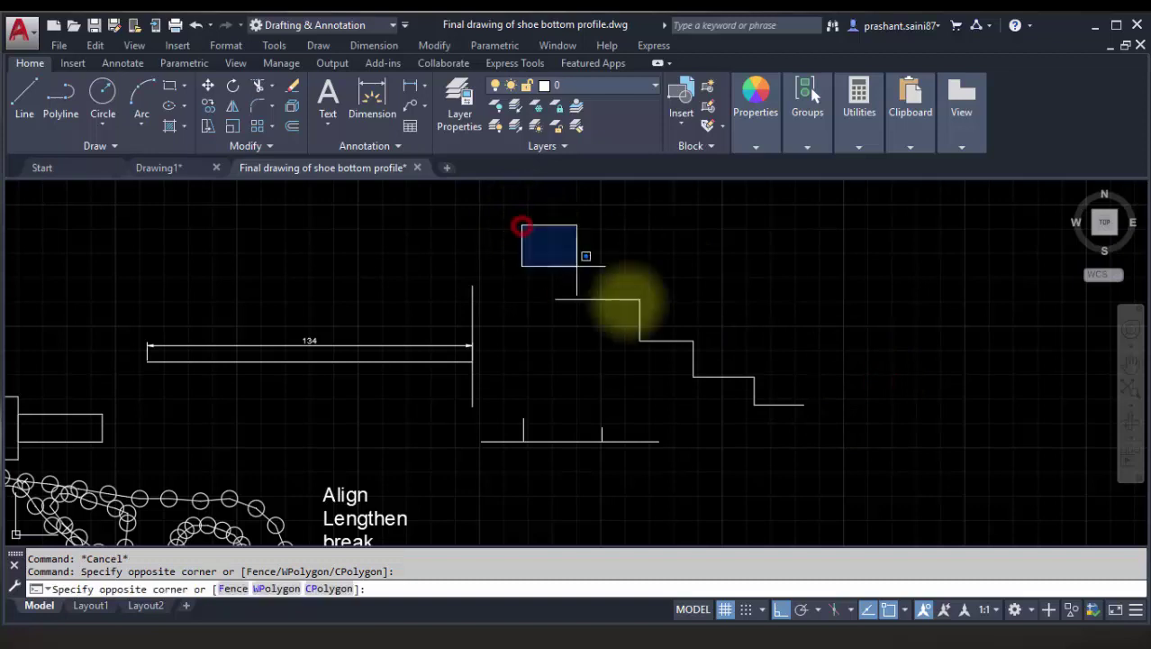
pyautogui.click(805, 290)
pyautogui.click(907, 444)
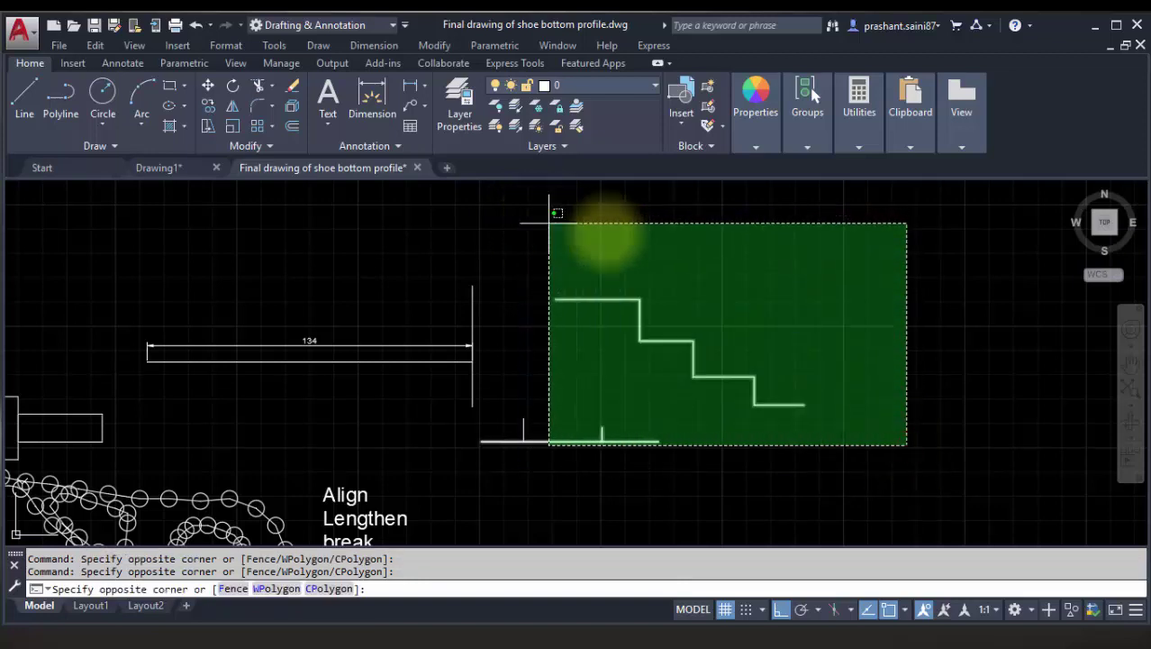
pyautogui.click(795, 379)
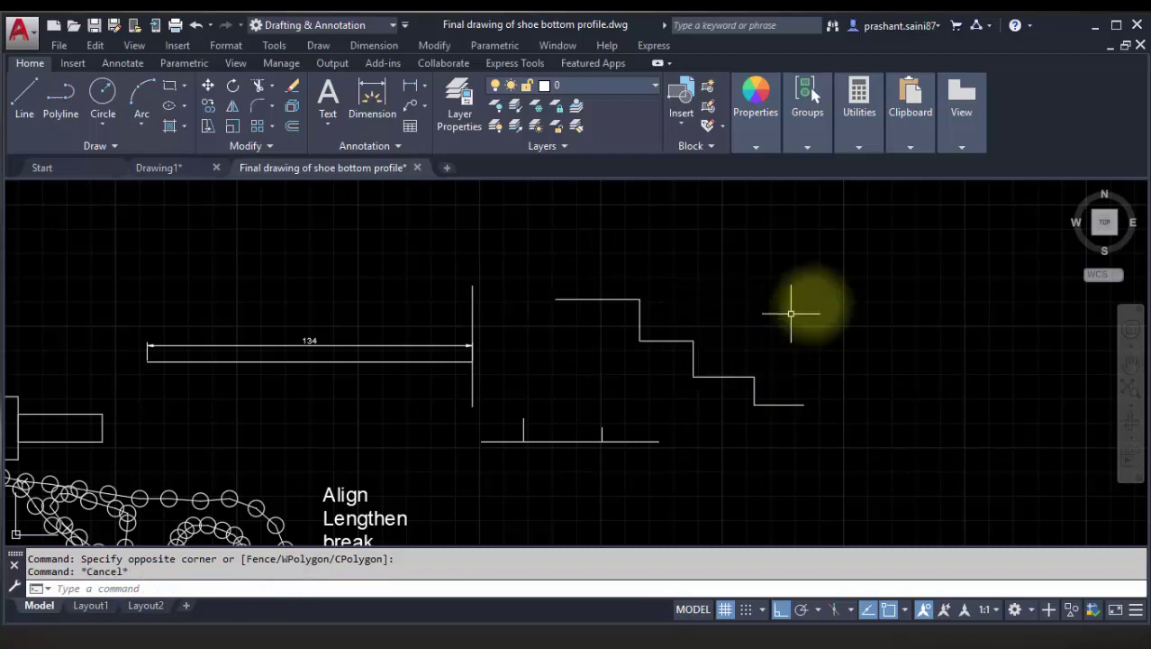
pyautogui.click(899, 422)
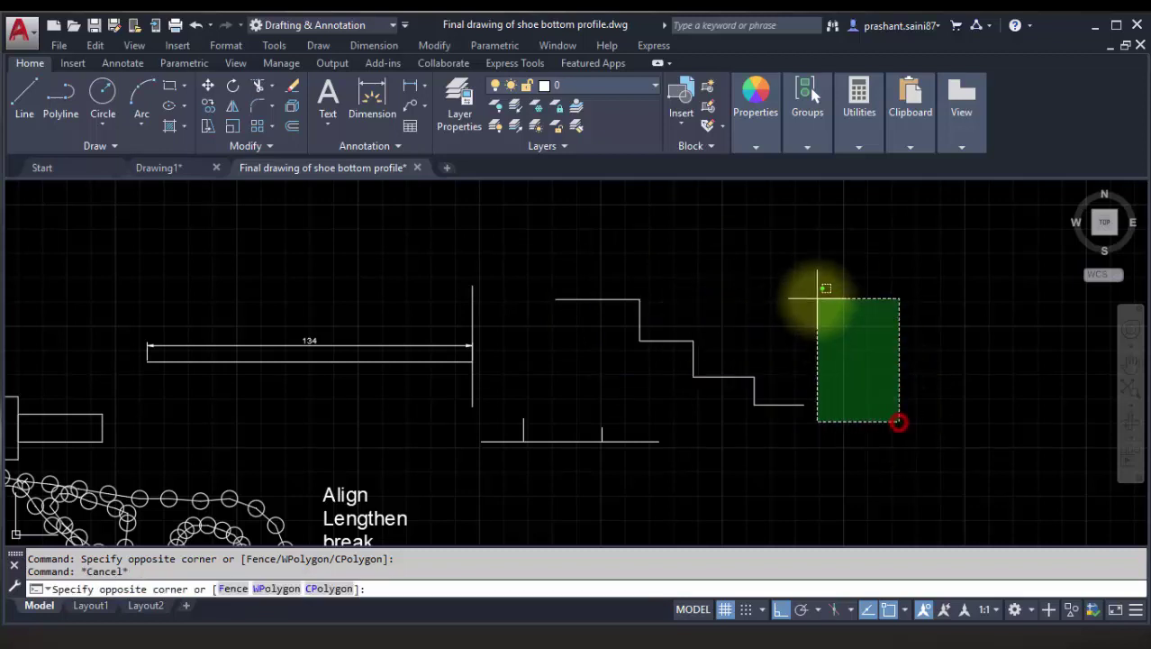
# Fence-select with a multi-point fence crossing the polyline, dimension and lines, then clear it.
pyautogui.click(231, 588)
pyautogui.click(824, 258)
pyautogui.click(703, 236)
pyautogui.click(672, 276)
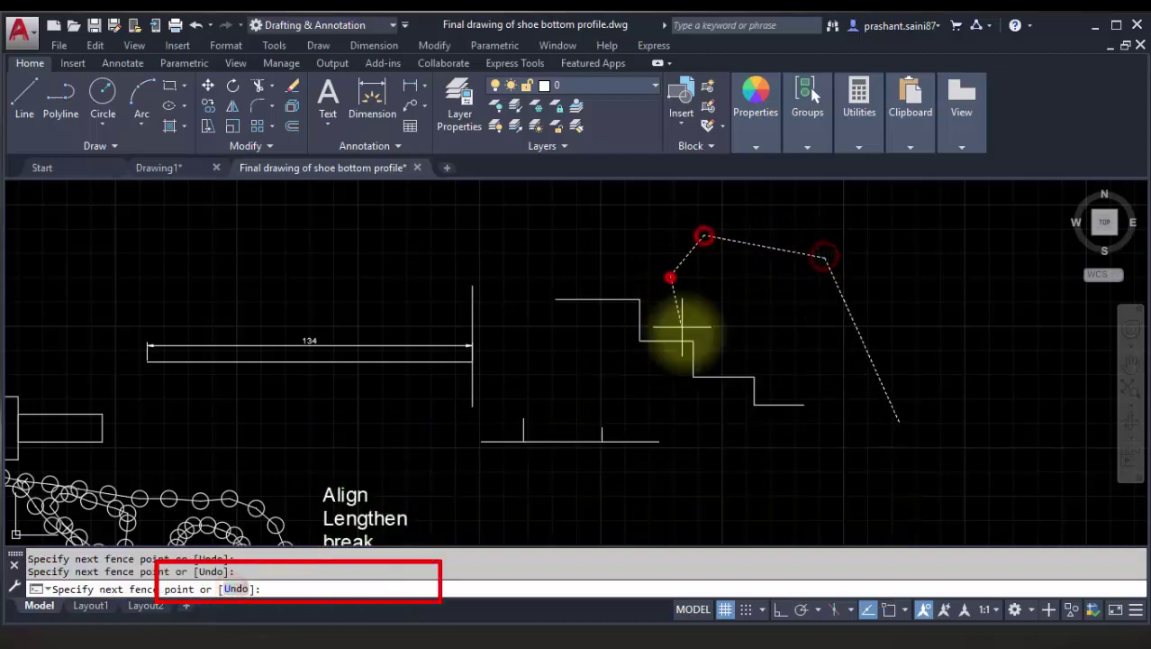
pyautogui.click(685, 333)
pyautogui.click(766, 393)
pyautogui.click(769, 425)
pyautogui.click(626, 410)
pyautogui.click(573, 486)
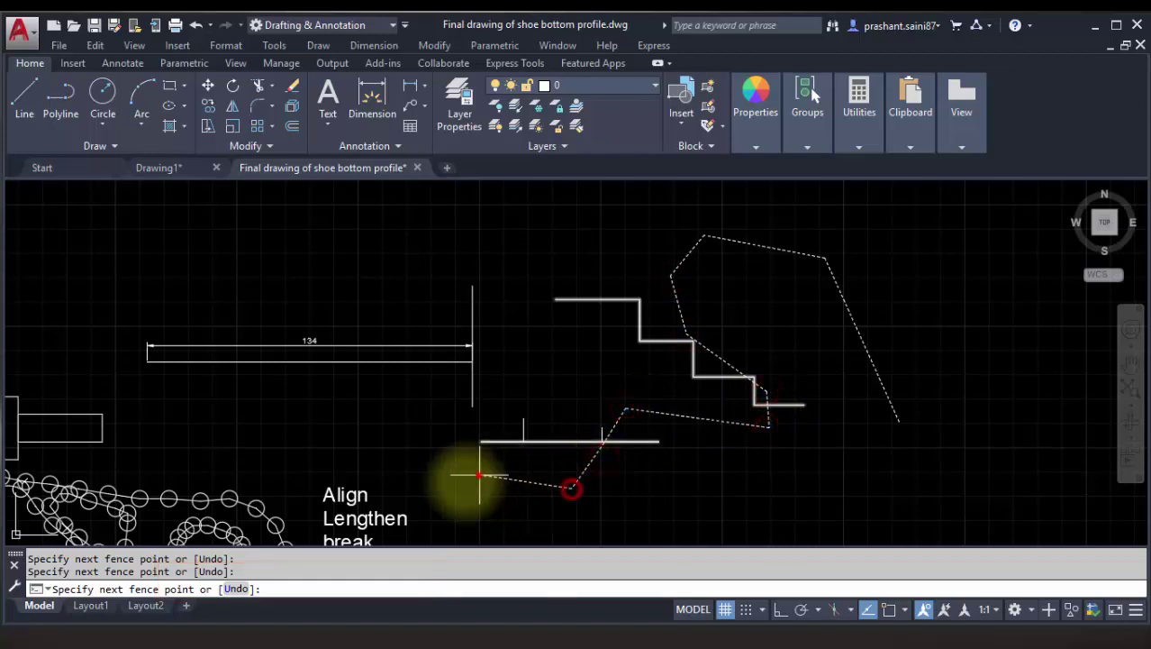
pyautogui.click(479, 475)
pyautogui.click(381, 508)
pyautogui.click(318, 485)
pyautogui.click(356, 308)
pyautogui.click(396, 286)
pyautogui.click(459, 326)
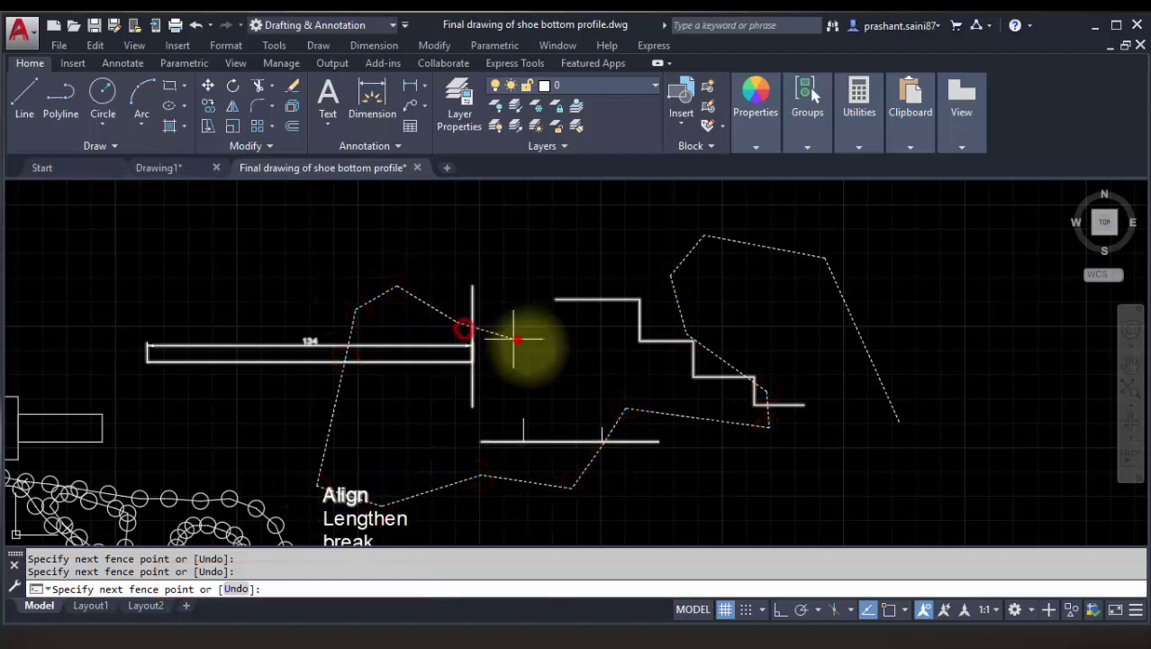
pyautogui.click(520, 343)
pyautogui.press('Return')
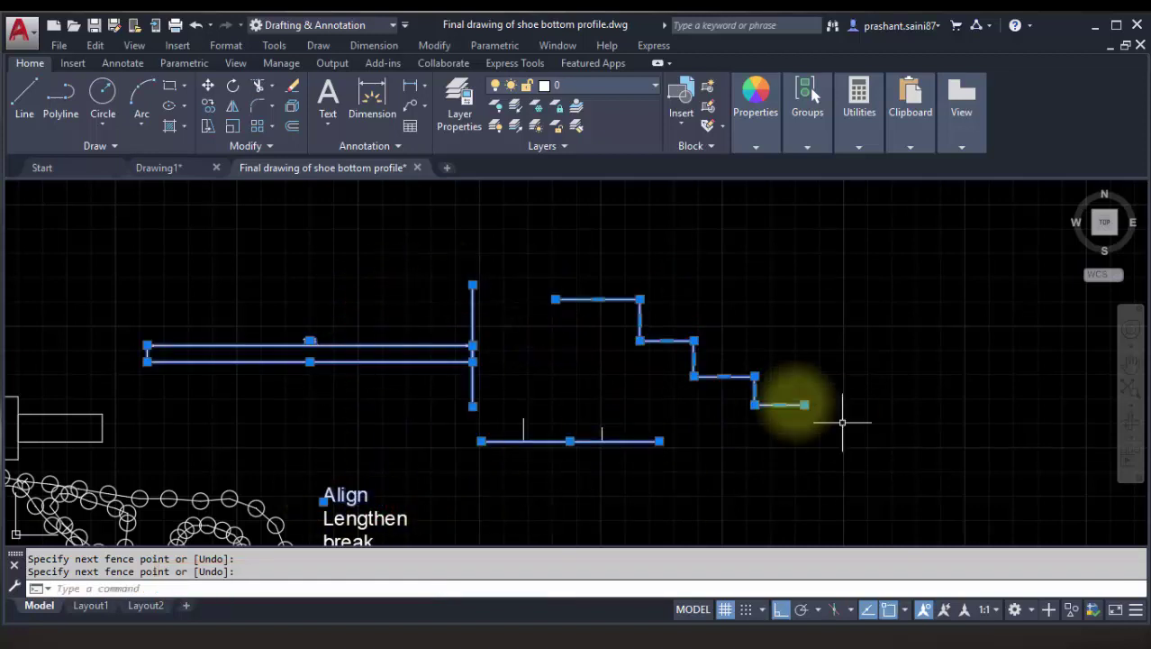
pyautogui.press('Escape')
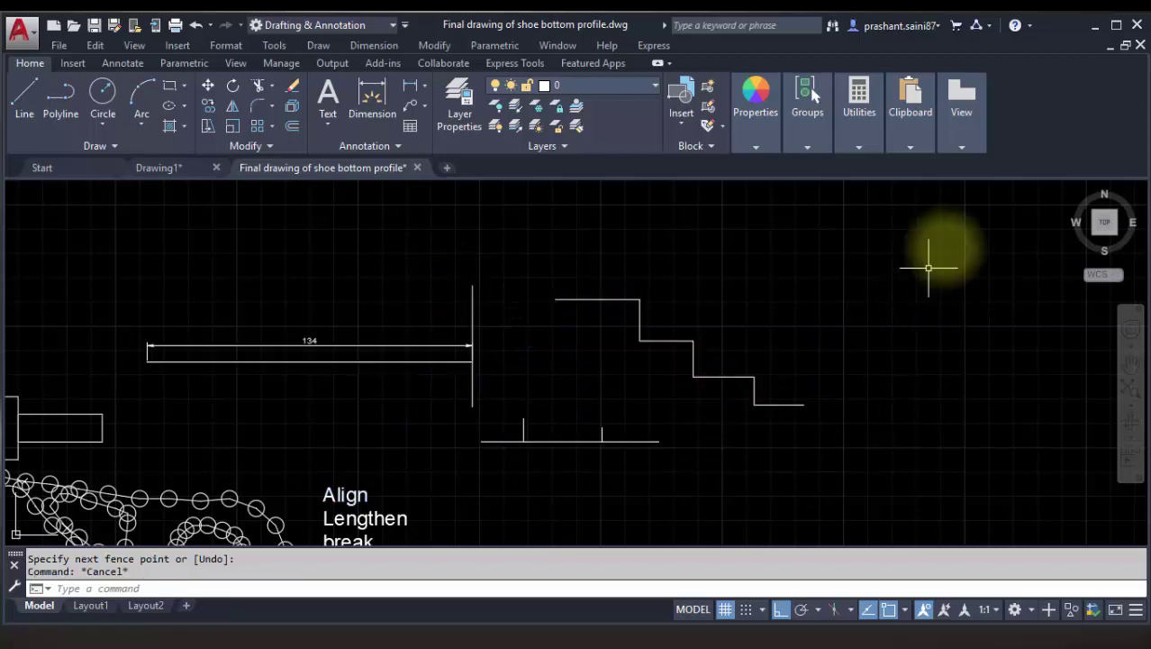
# Select the stepped polyline with a window polygon (WP) drawn around it.
pyautogui.click(961, 227)
pyautogui.click(275, 591)
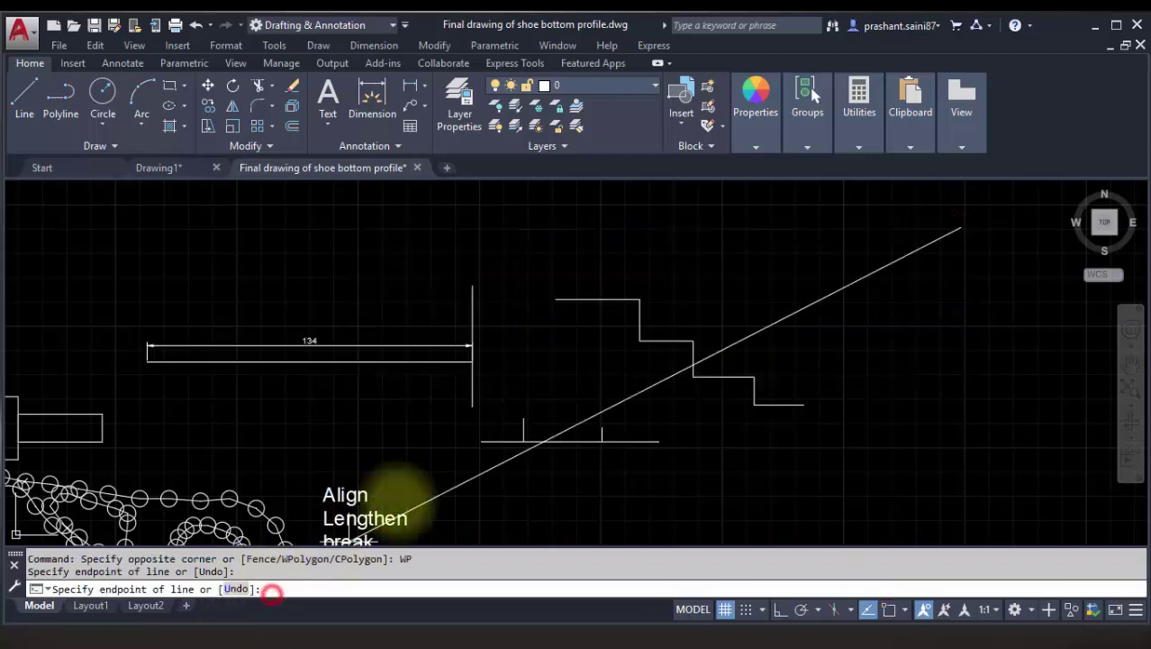
pyautogui.click(758, 231)
pyautogui.click(593, 210)
pyautogui.click(490, 257)
pyautogui.click(499, 321)
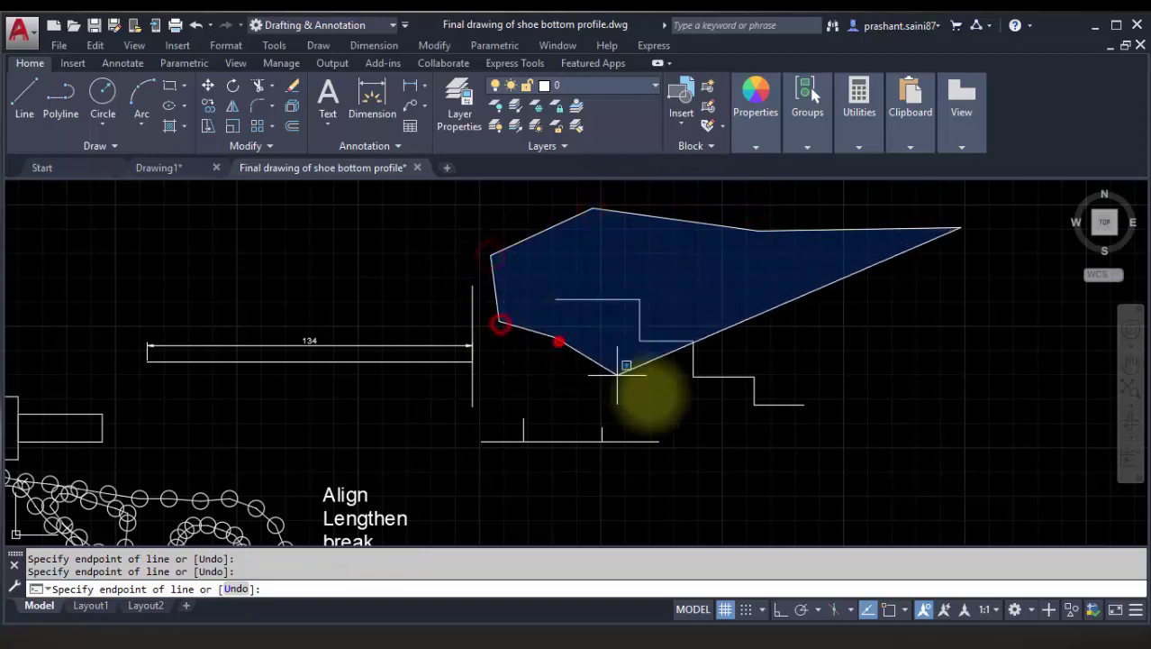
pyautogui.click(554, 336)
pyautogui.click(654, 399)
pyautogui.click(757, 438)
pyautogui.click(842, 450)
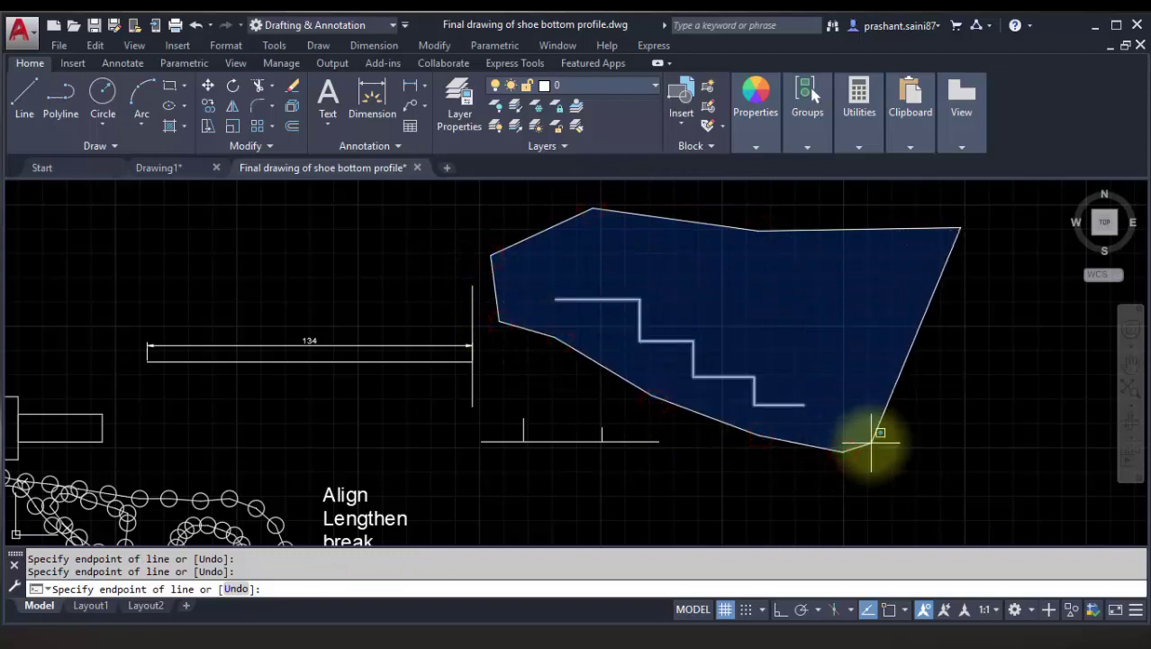
pyautogui.press('Return')
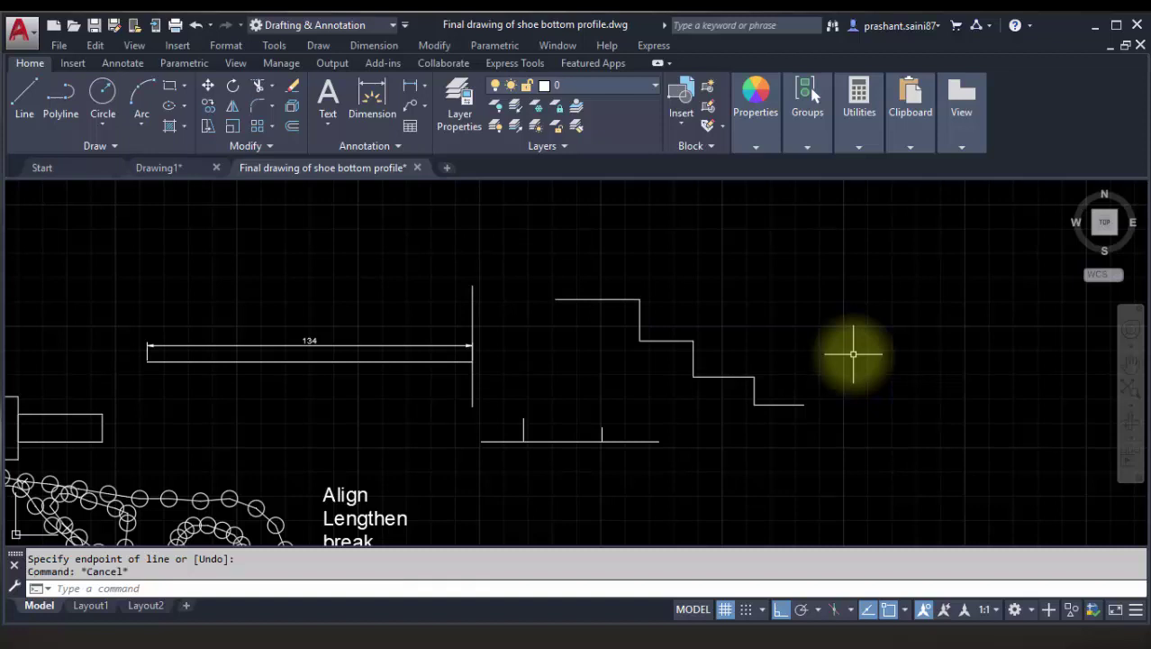
# Select the stepped polyline with a crossing polygon (CP) touching its right side.
pyautogui.click(839, 229)
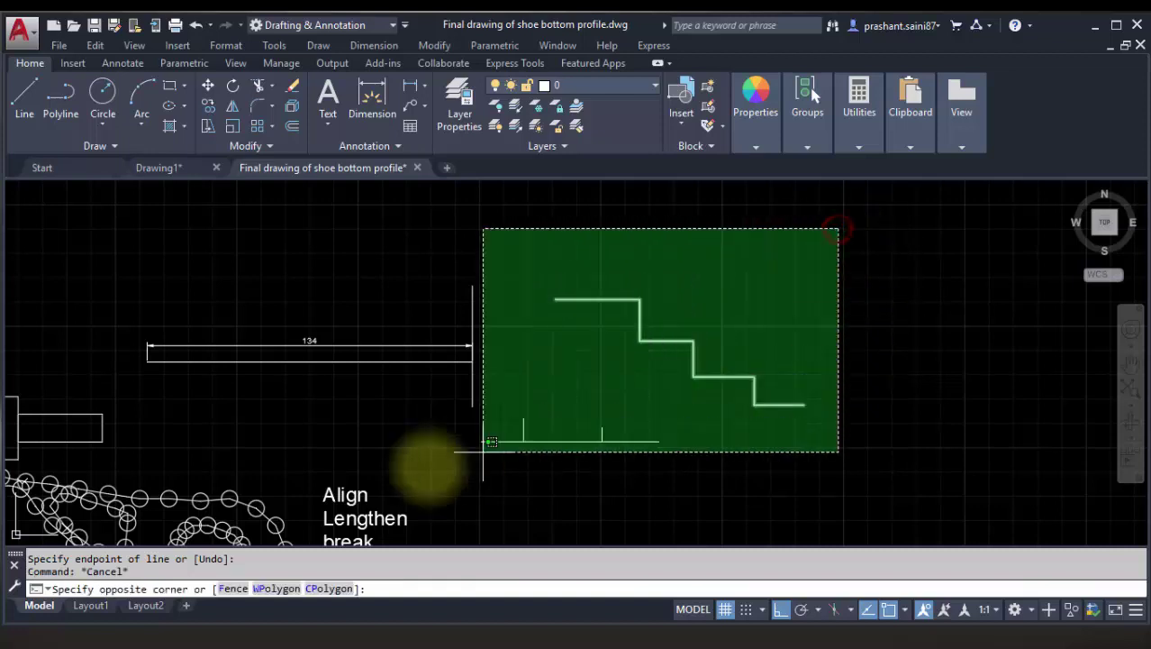
pyautogui.write('cp')
pyautogui.press('Return')
pyautogui.click(755, 234)
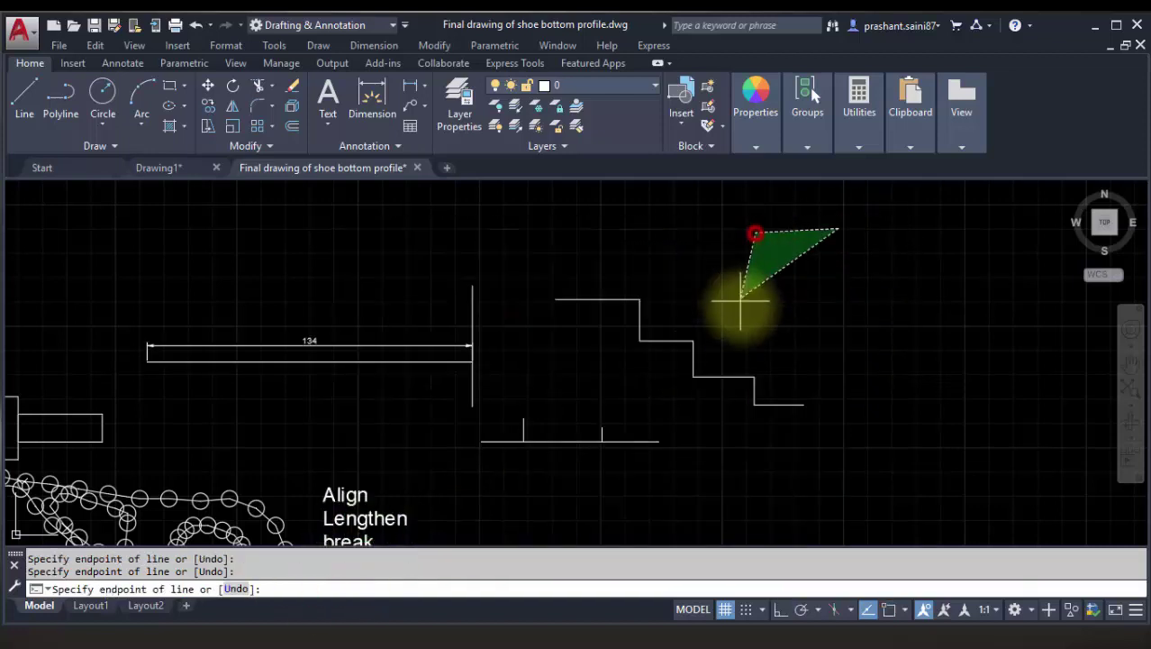
pyautogui.click(748, 332)
pyautogui.click(761, 406)
pyautogui.click(796, 429)
pyautogui.click(878, 411)
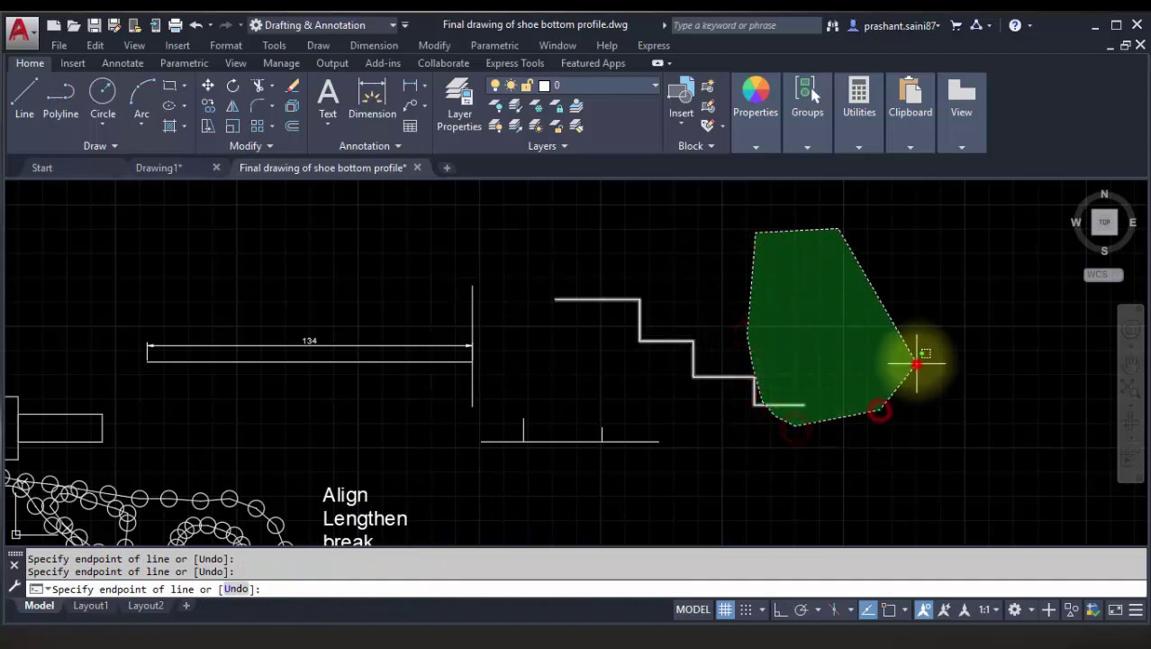
pyautogui.click(916, 364)
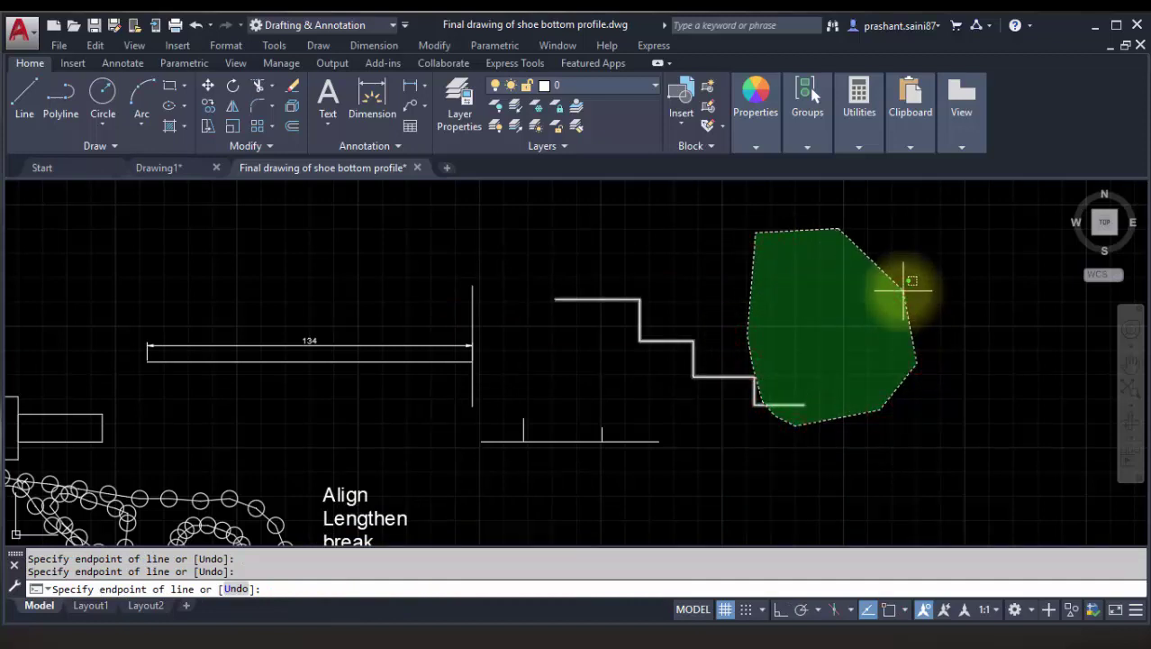
pyautogui.press('Return')
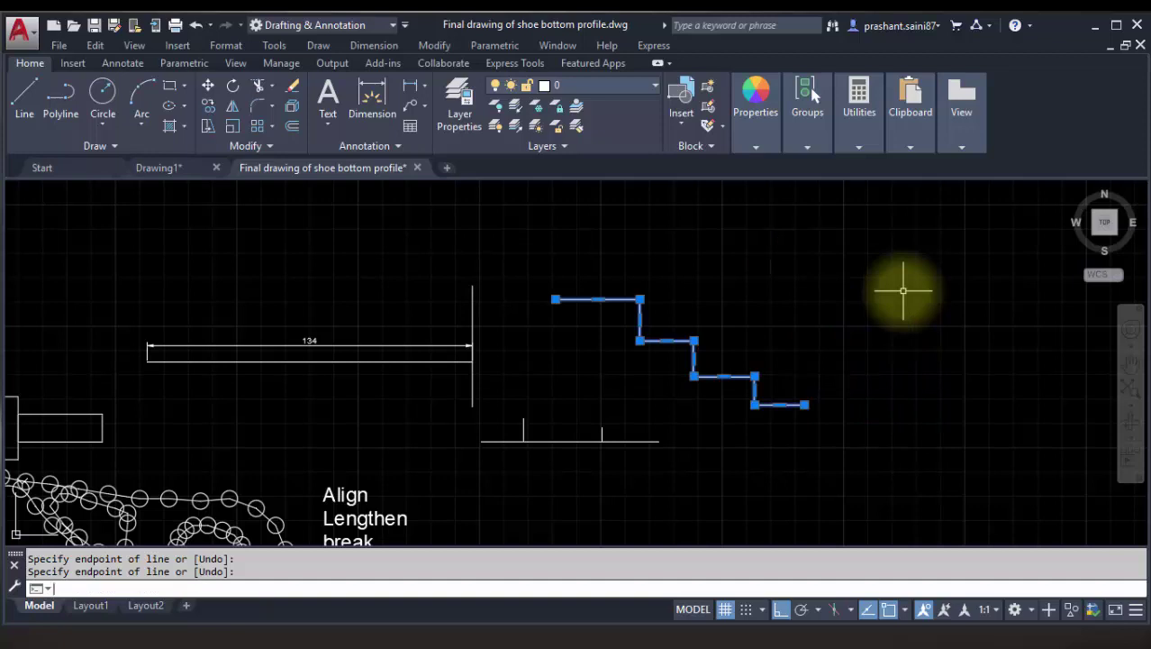
pyautogui.moveTo(566, 423); pyautogui.dragTo(583, 311, button='middle')
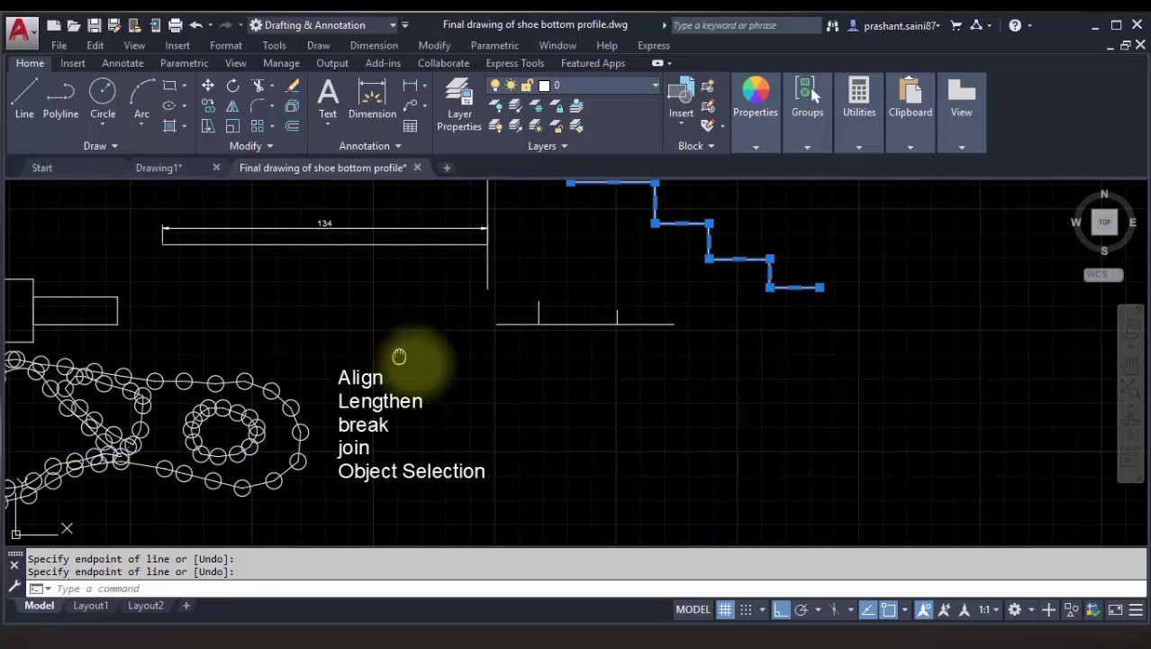
pyautogui.moveTo(398, 355); pyautogui.dragTo(553, 438, button='middle')
pyautogui.scroll(2, 552, 438)
pyautogui.scroll(2, 609, 412)
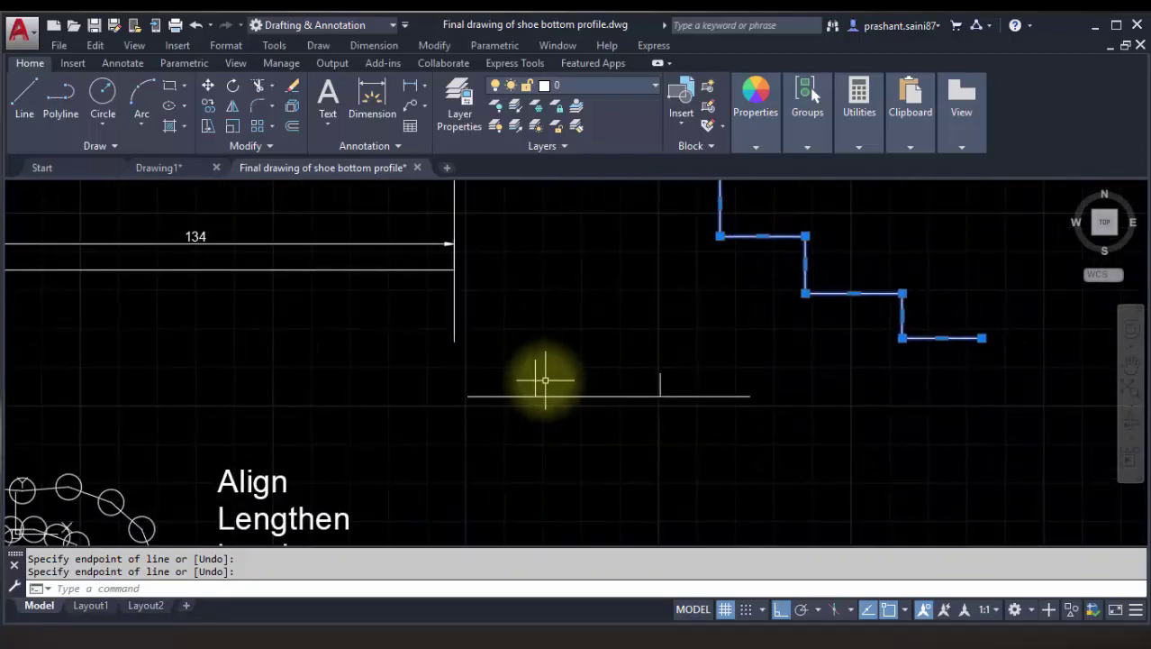
pyautogui.moveTo(539, 379); pyautogui.dragTo(497, 344, button='middle')
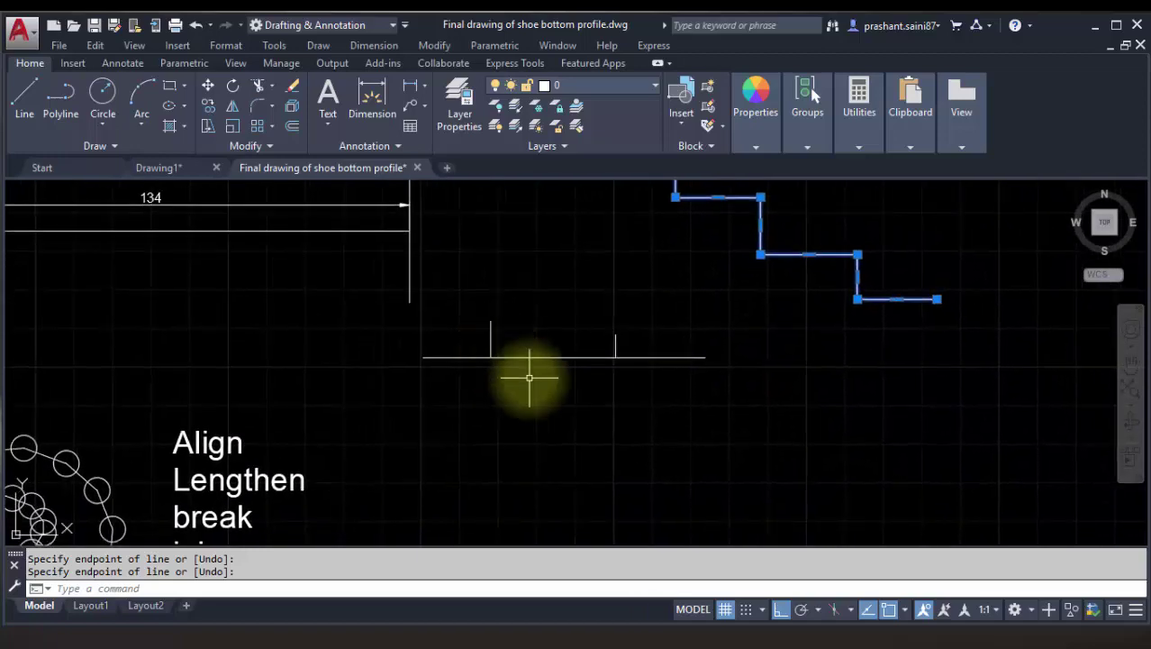
pyautogui.press('Escape')
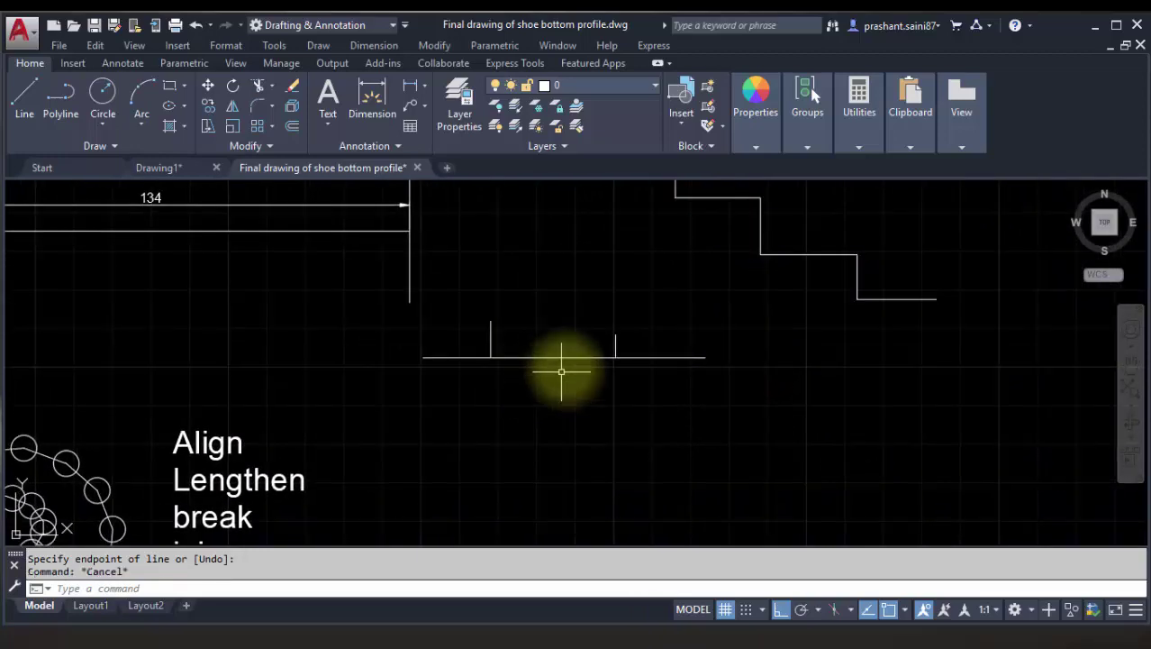